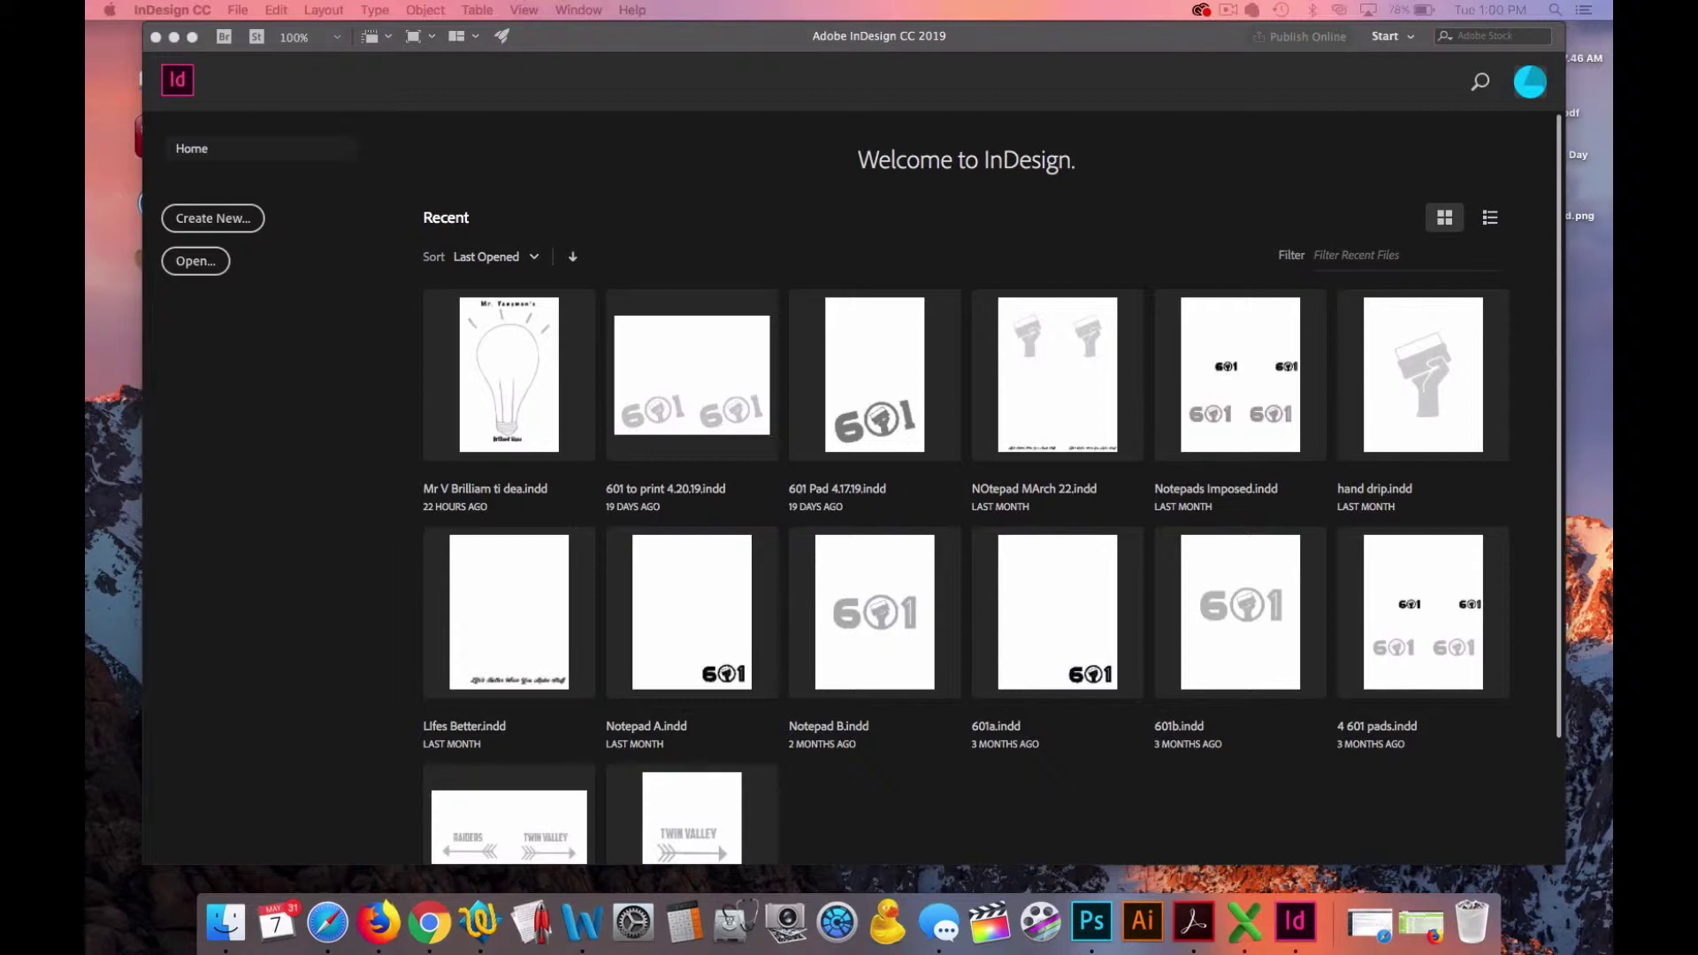
- Start a new document in inches, keeping the 5.5 × 8.5 in page size
{"action": "left_click", "coordinate": [911, 44]}
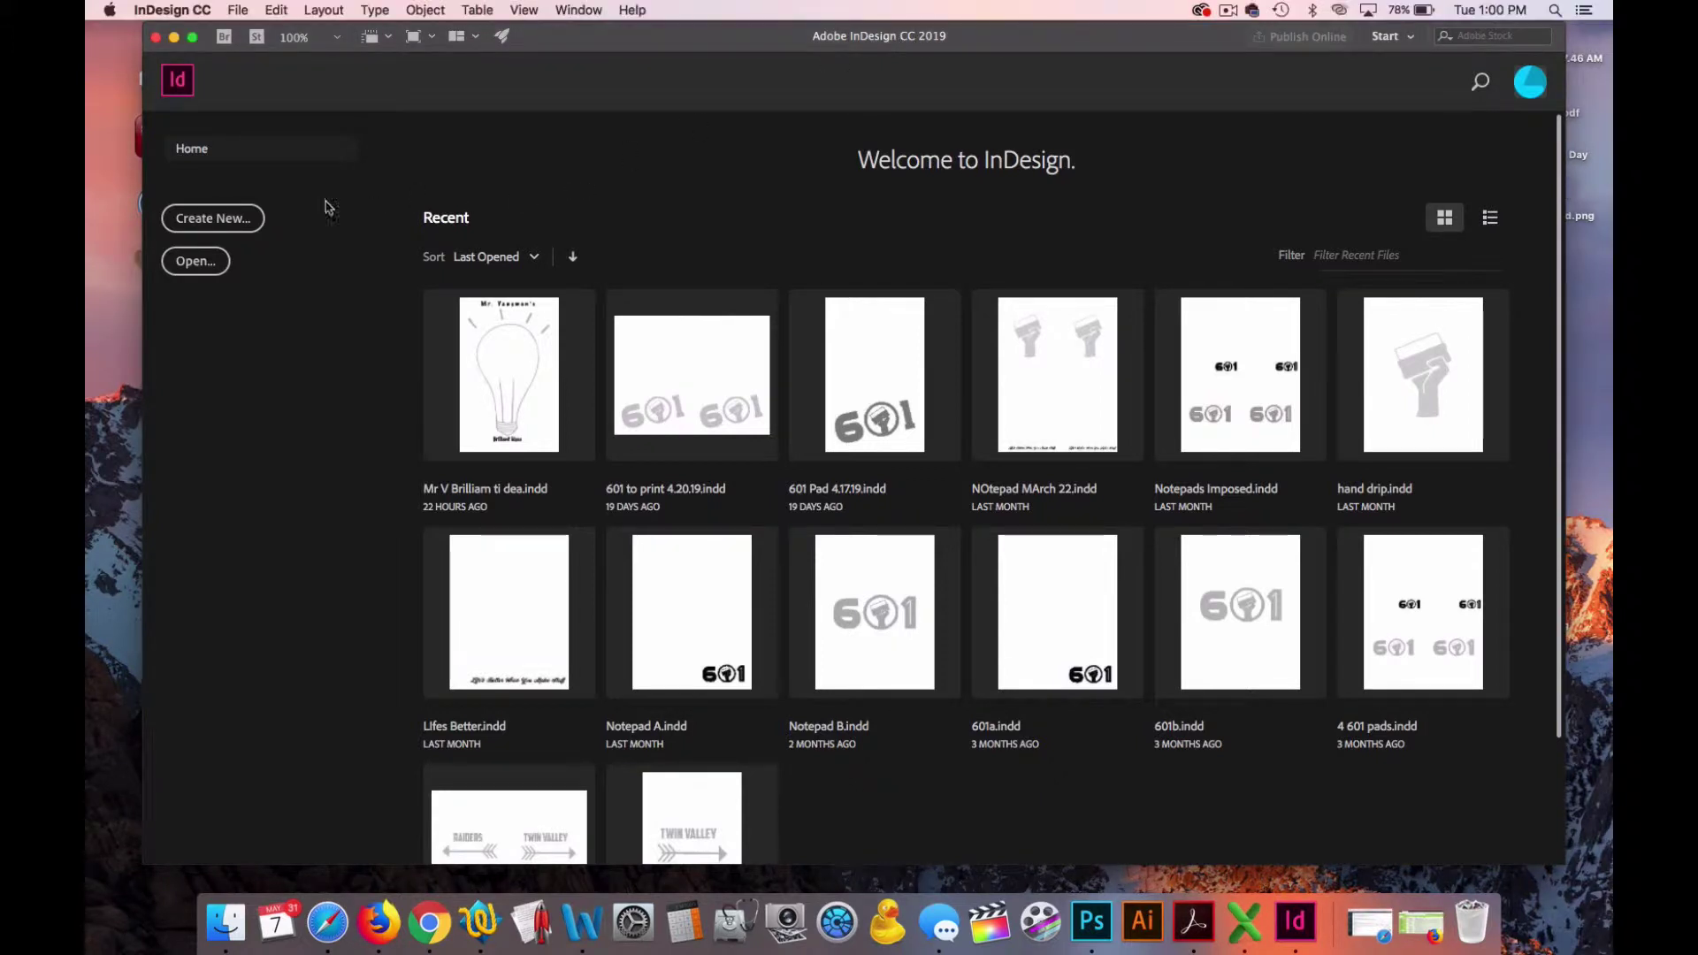
{"action": "left_click", "coordinate": [214, 222]}
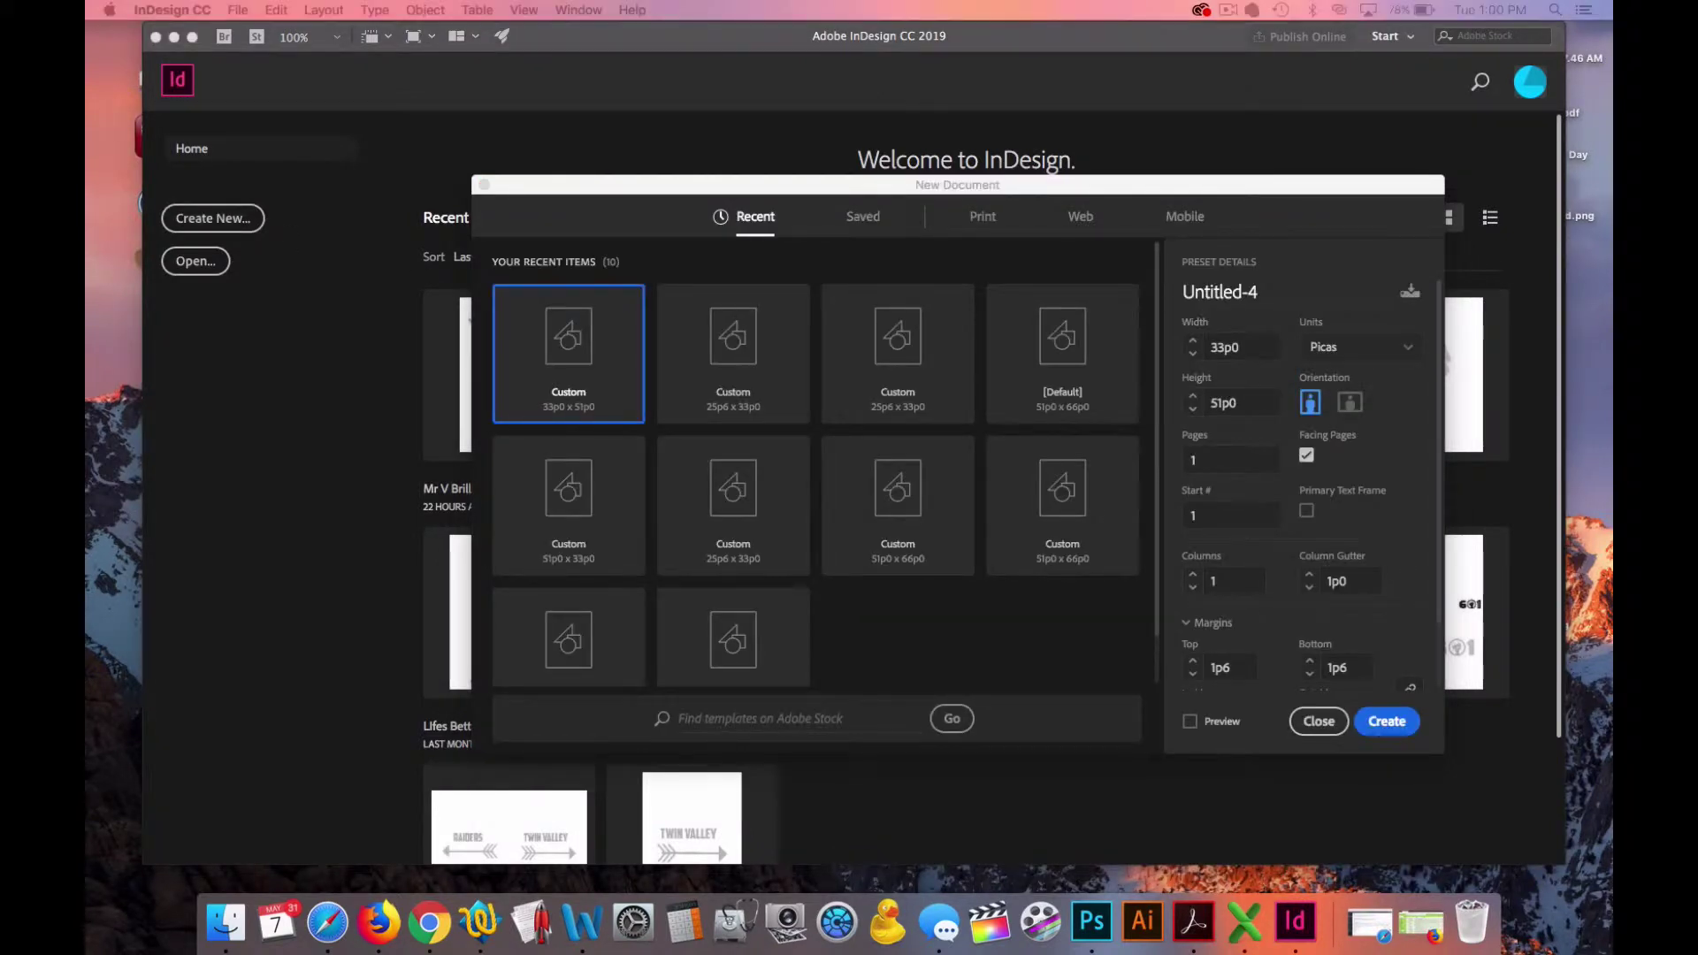
{"action": "left_click", "coordinate": [1415, 355]}
{"action": "left_click", "coordinate": [1415, 355]}
{"action": "left_click", "coordinate": [1379, 441]}
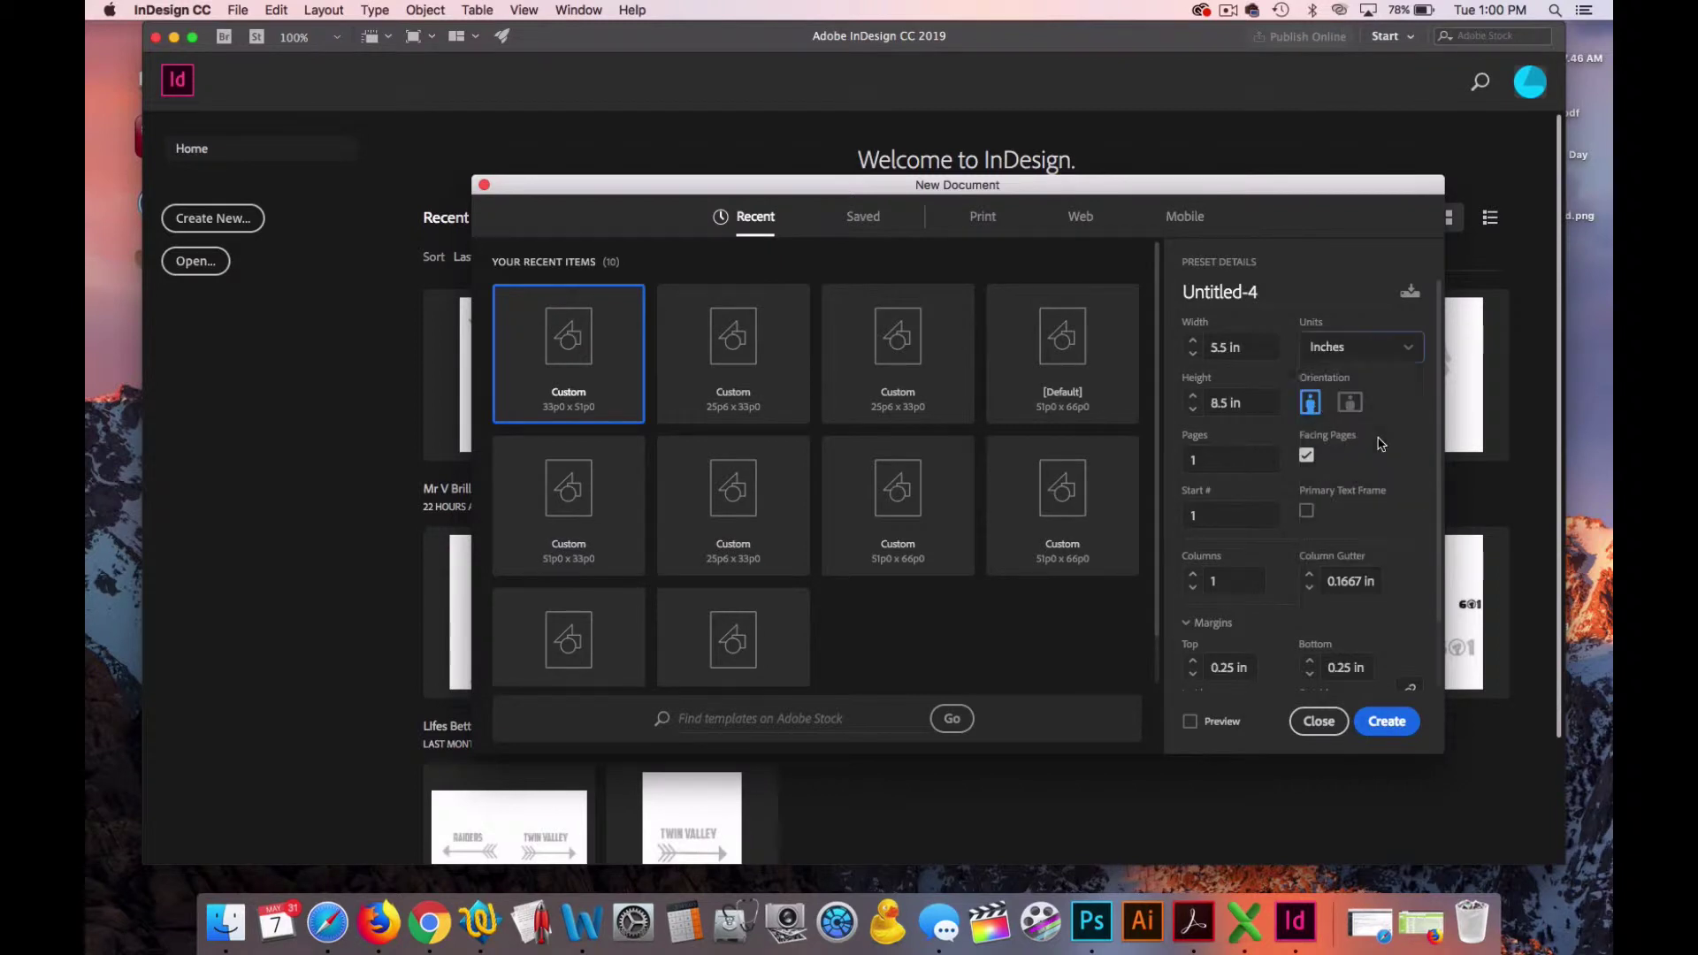
{"action": "left_click", "coordinate": [1245, 349]}
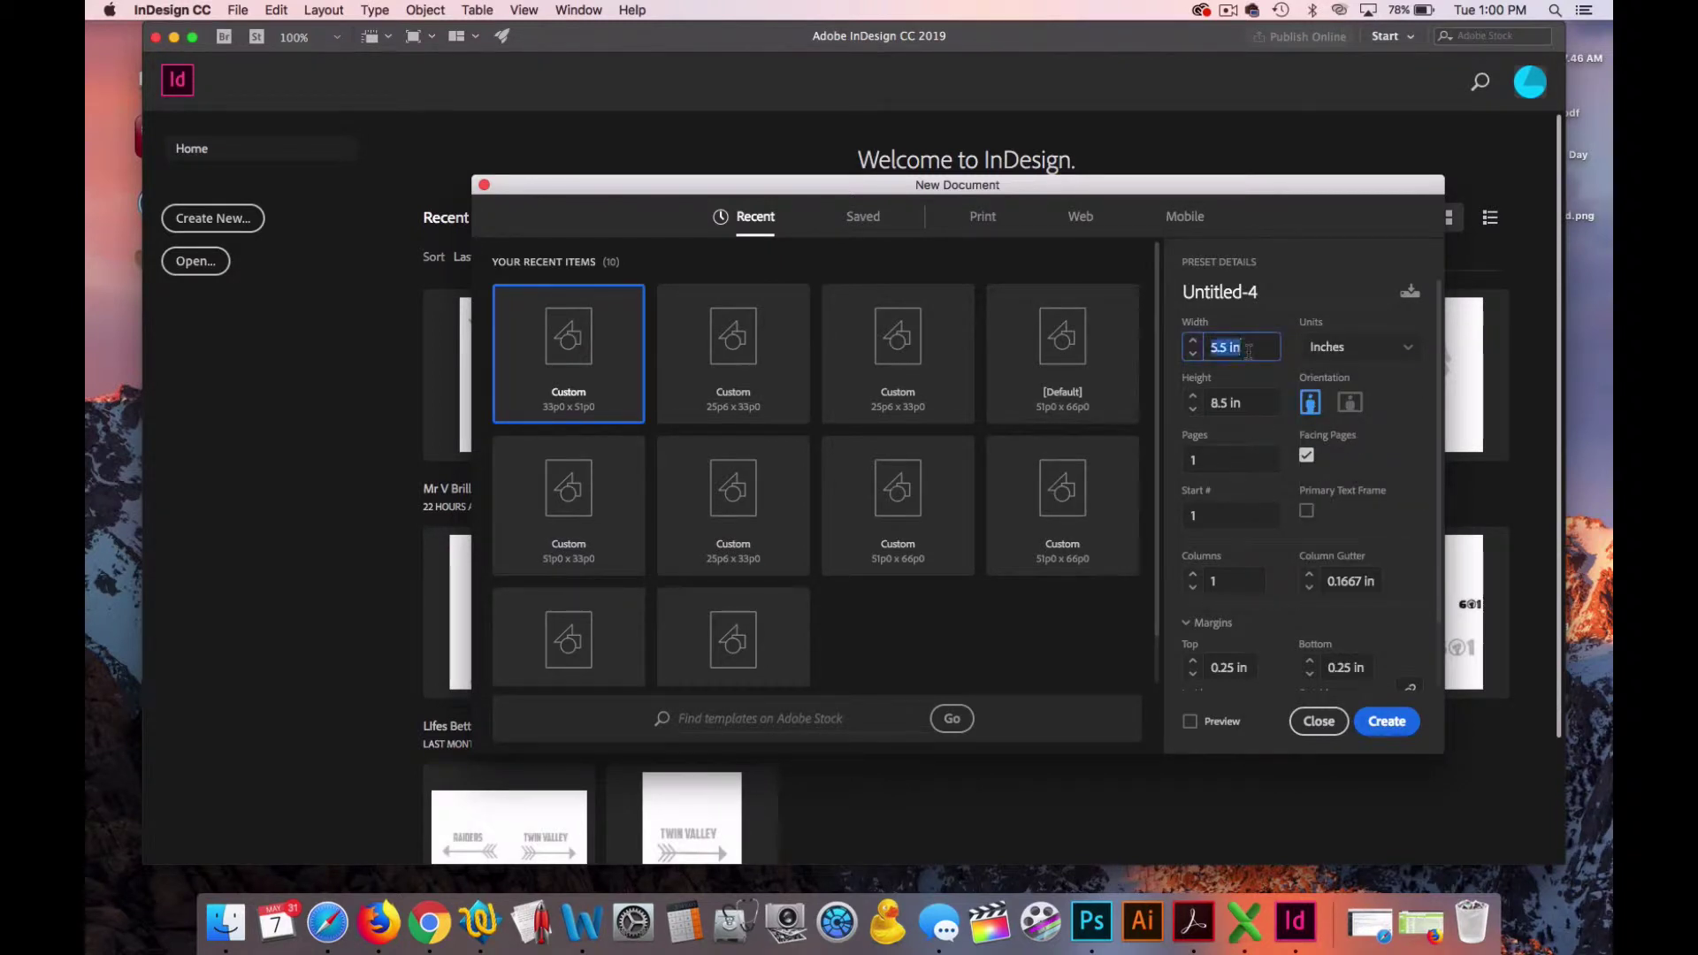
{"action": "left_click", "coordinate": [1247, 351]}
{"action": "left_click", "coordinate": [1239, 402]}
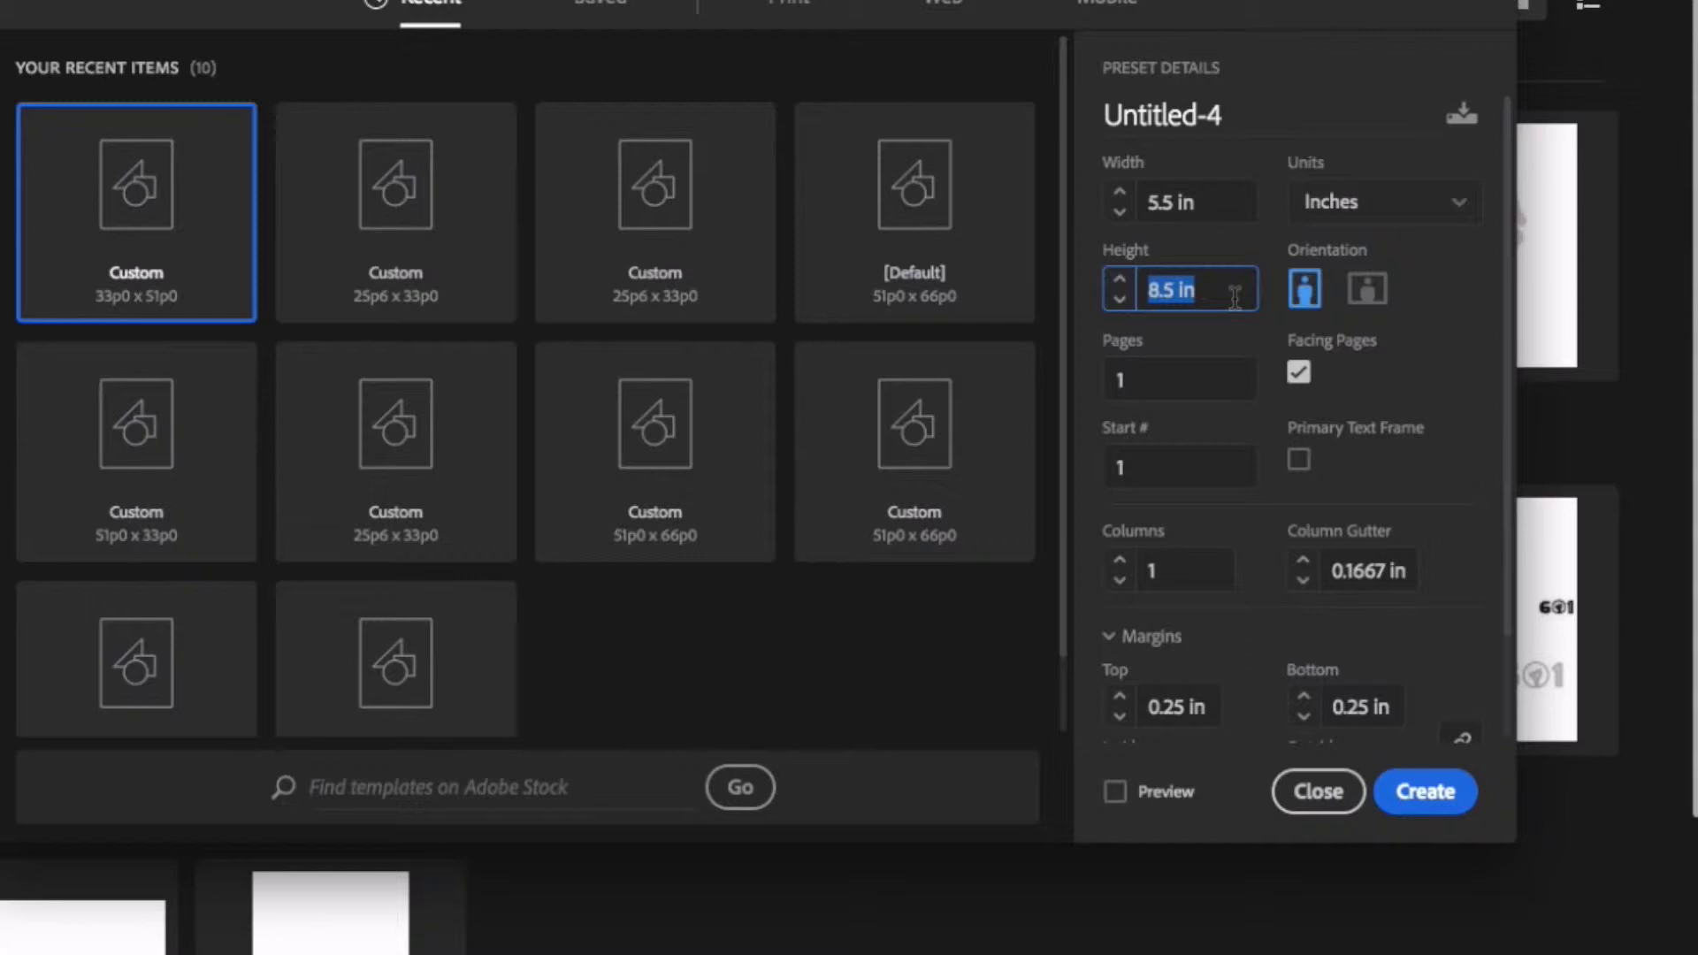
- Set the linked margins to 0.25 in on all sides
{"action": "scroll", "coordinate": [1268, 635], "scroll_direction": "down", "scroll_amount": 3}
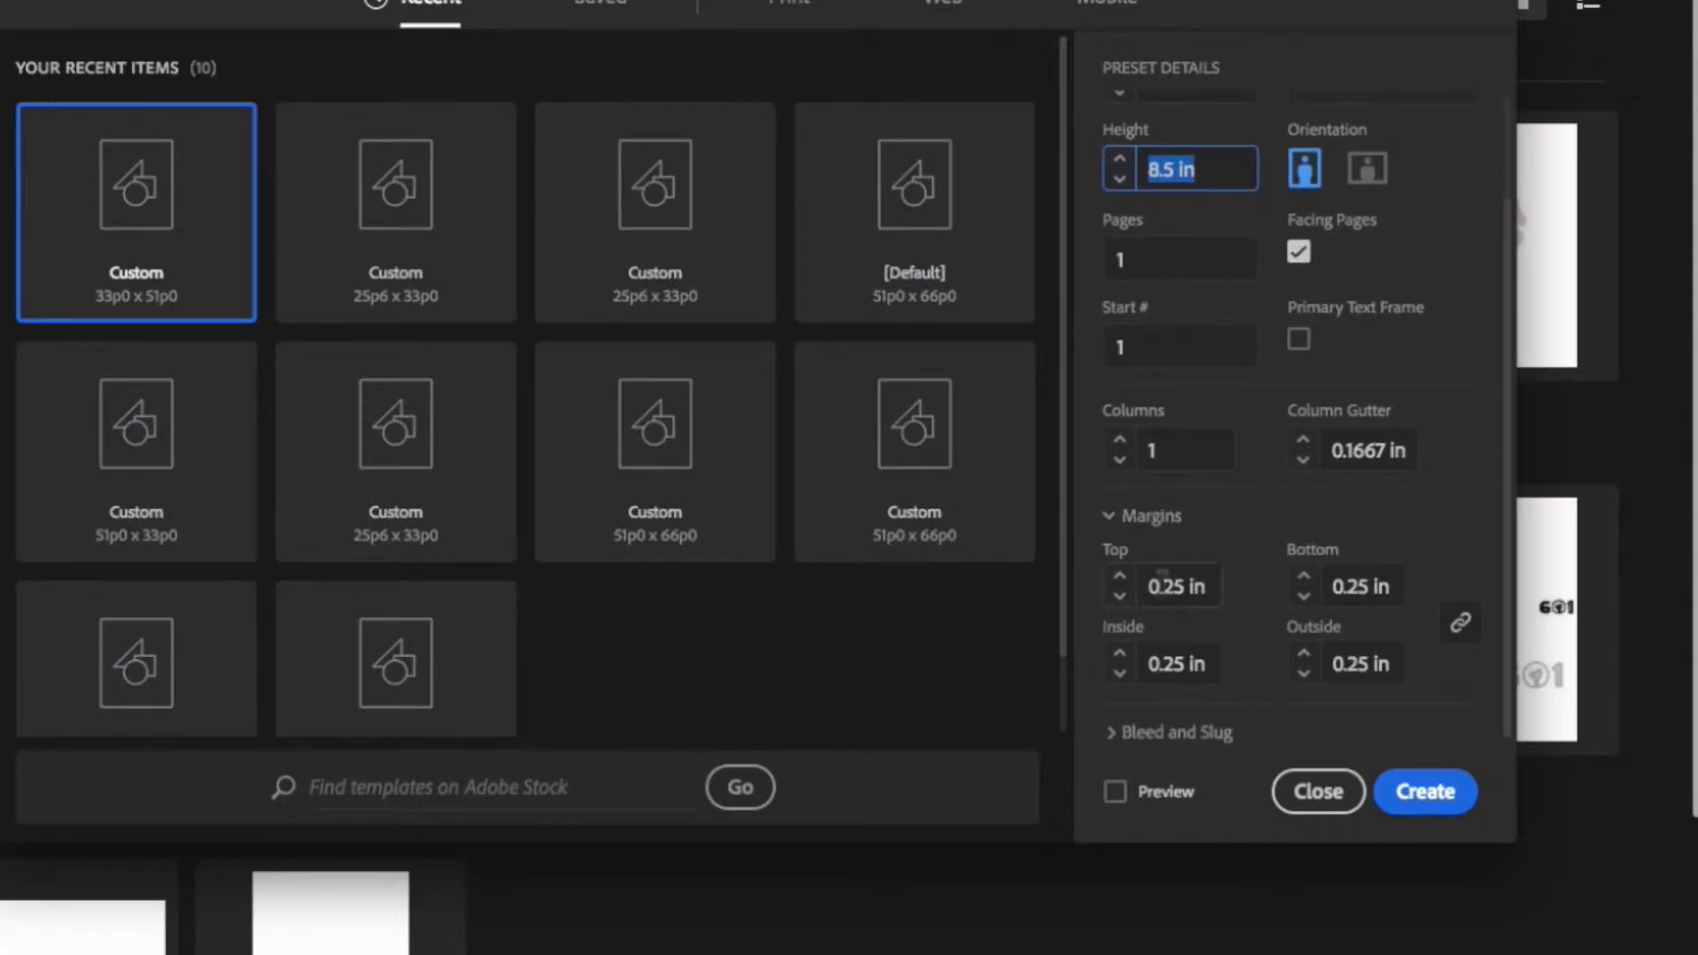
{"action": "left_click", "coordinate": [1120, 574]}
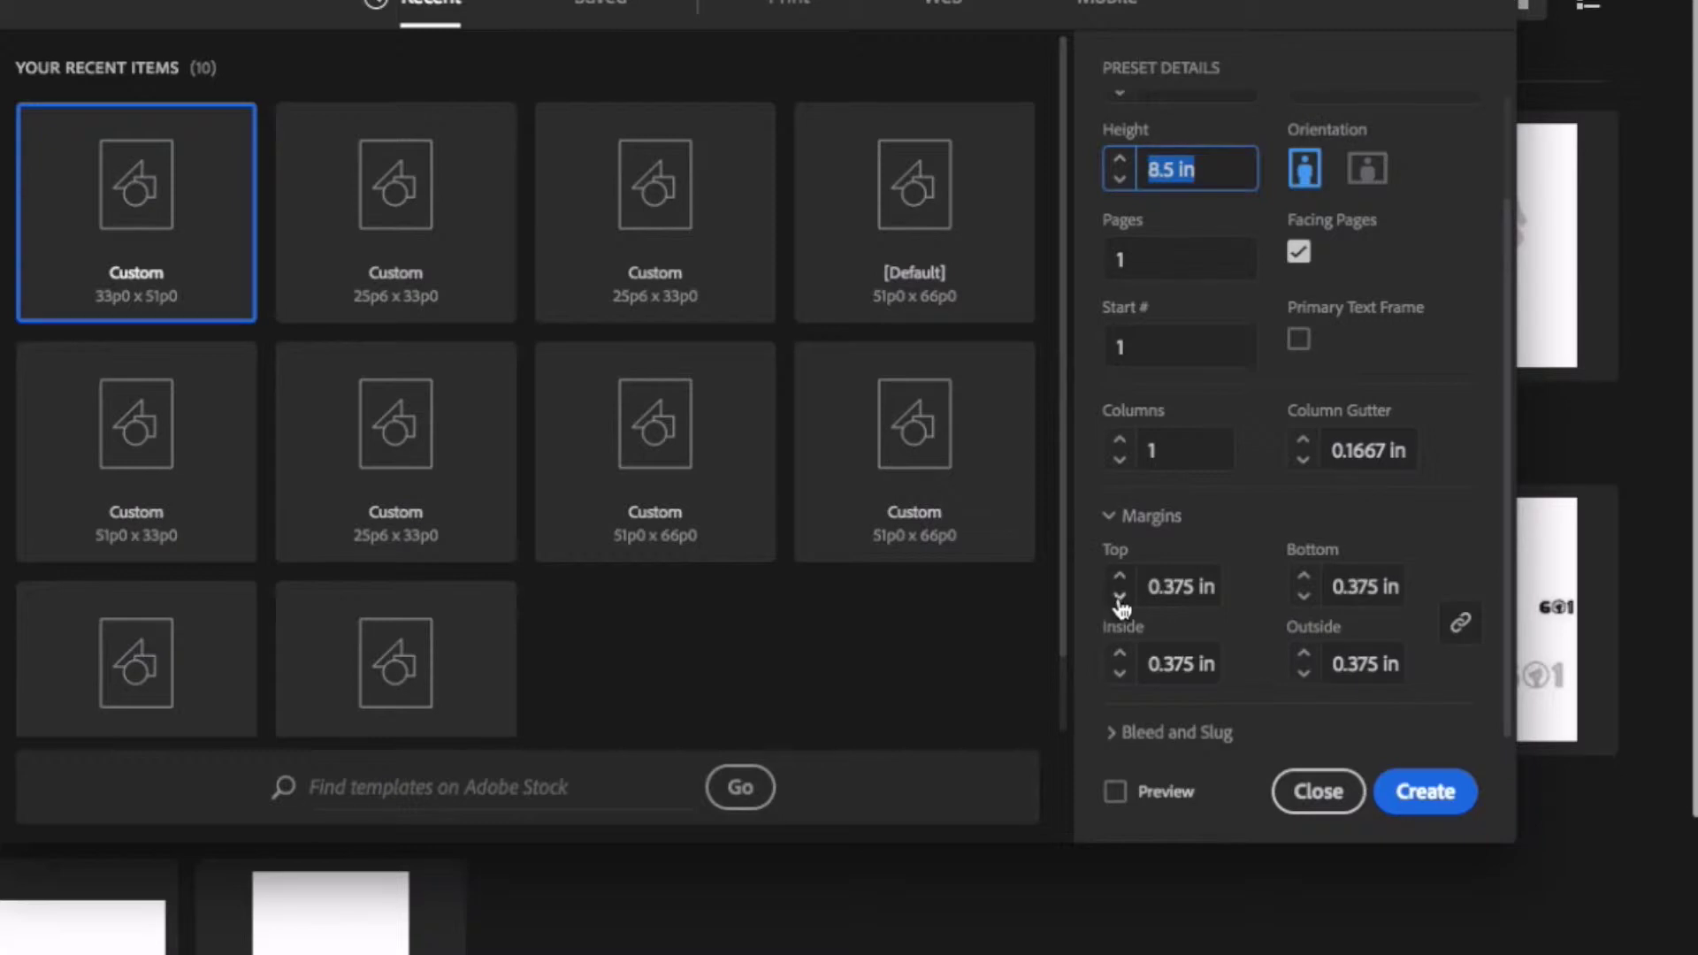
{"action": "left_click", "coordinate": [1120, 597]}
{"action": "left_click", "coordinate": [1120, 597]}
{"action": "left_click", "coordinate": [1120, 596]}
{"action": "left_click", "coordinate": [1120, 576]}
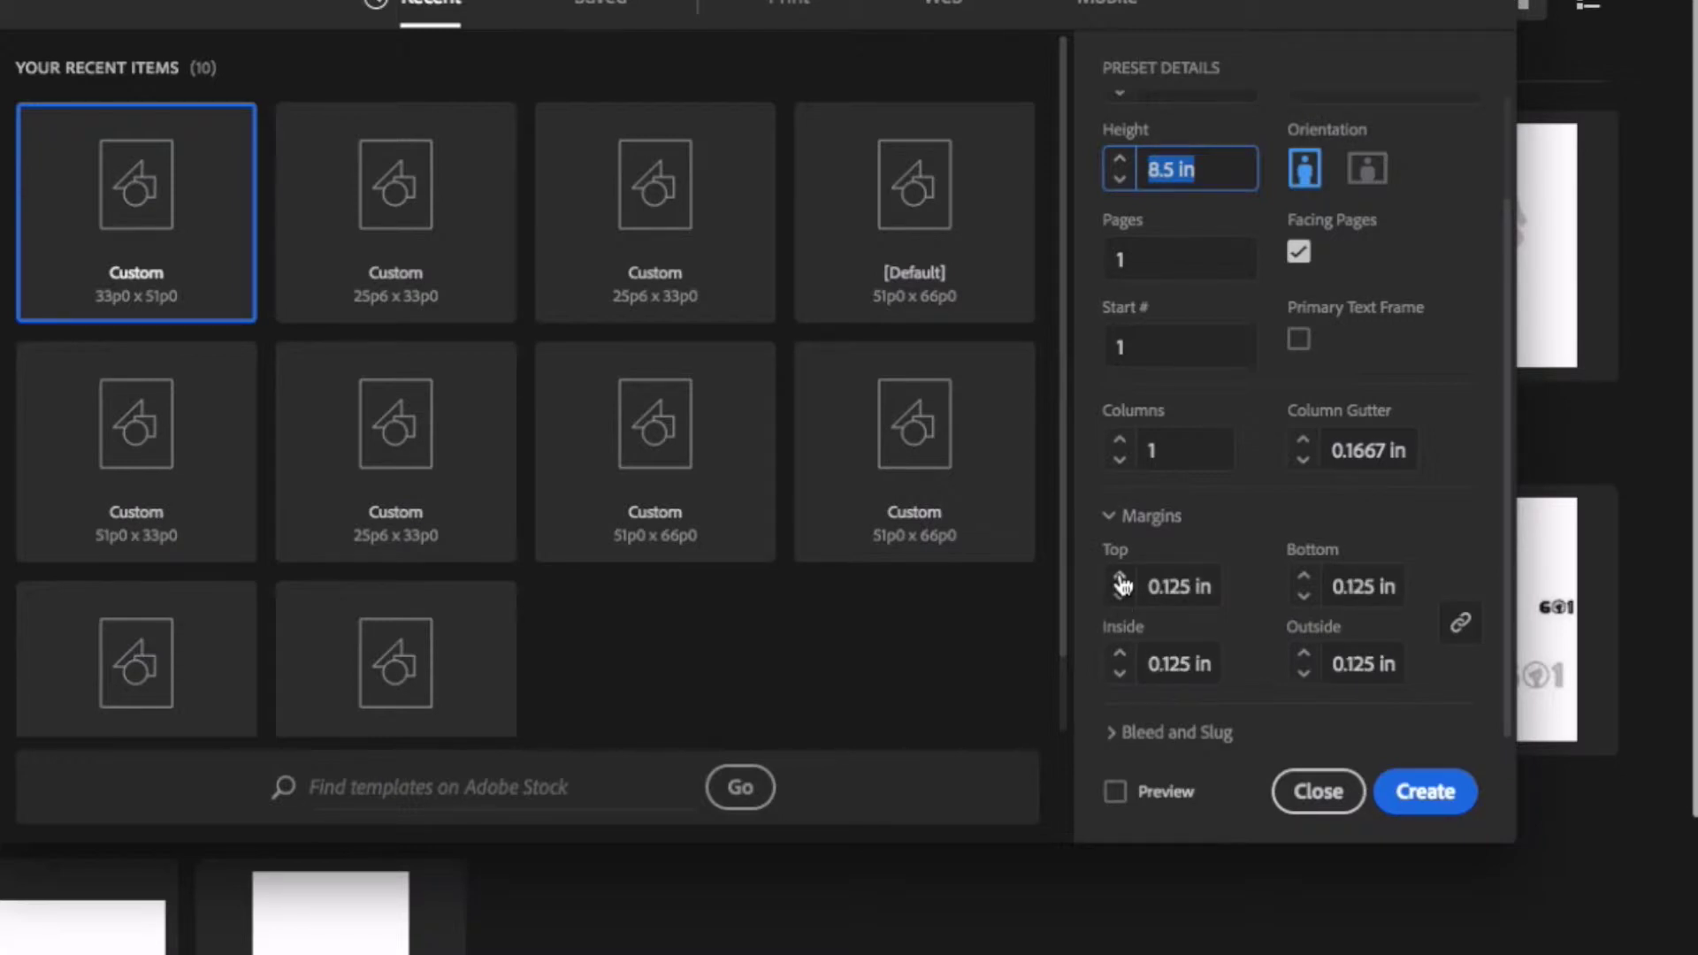
{"action": "left_click", "coordinate": [1120, 596]}
{"action": "left_click", "coordinate": [1120, 576]}
{"action": "left_click", "coordinate": [1119, 576]}
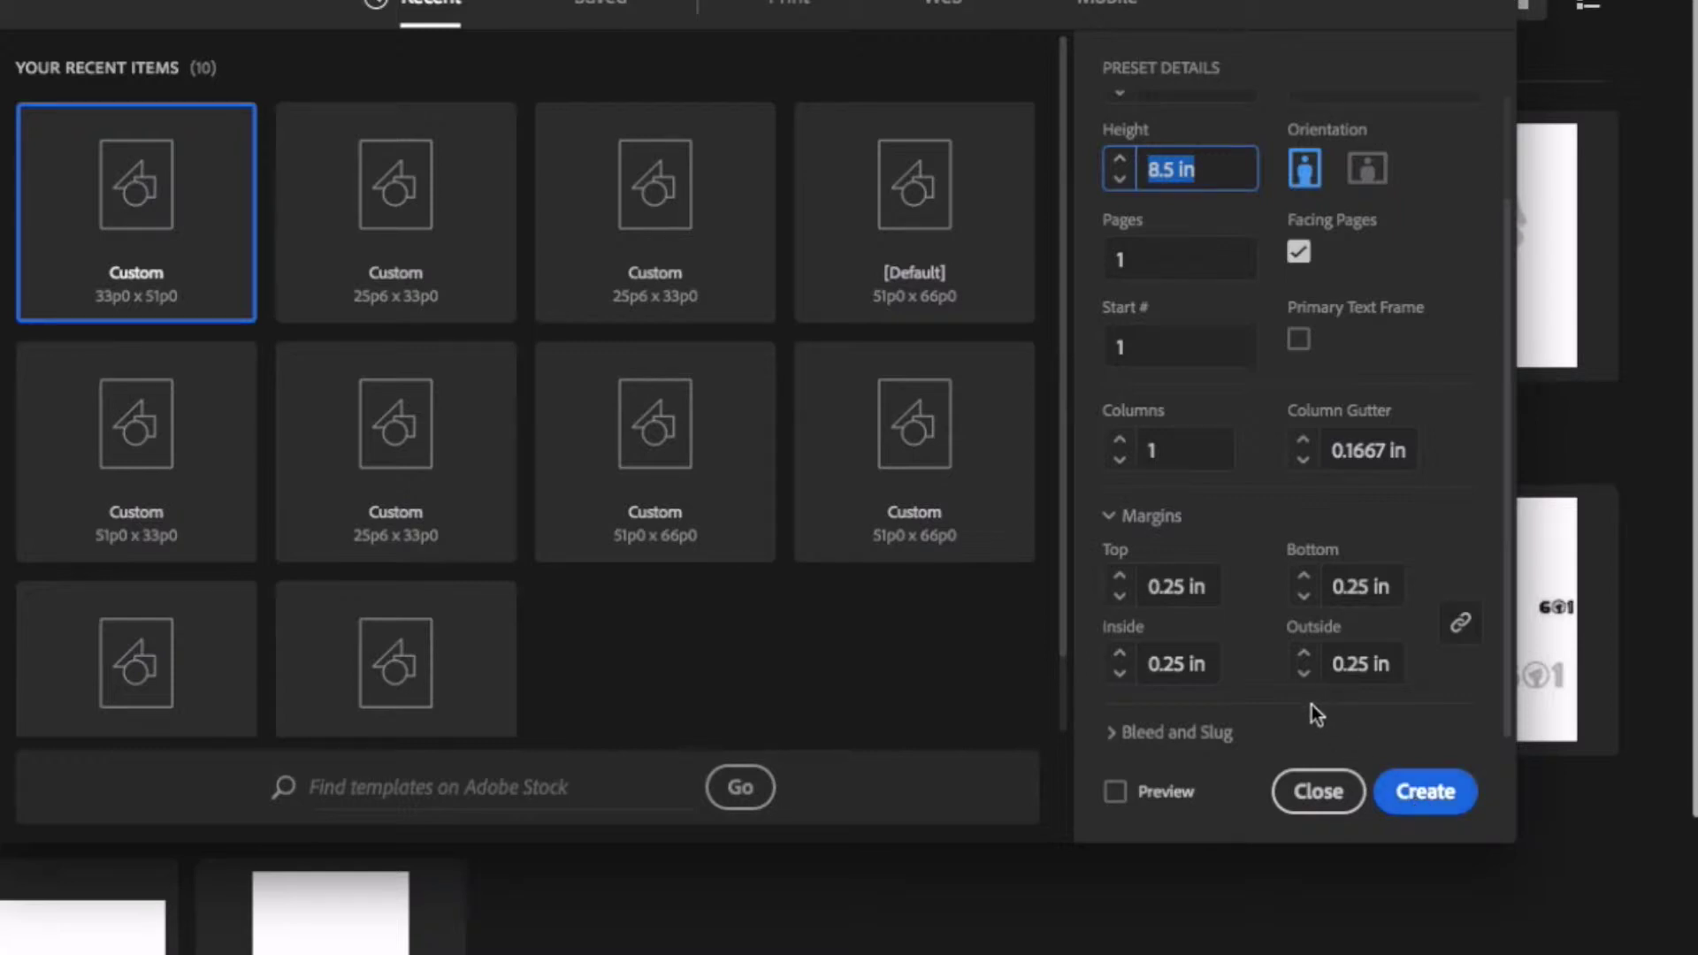
{"action": "scroll", "coordinate": [1313, 704], "scroll_direction": "up", "scroll_amount": 3}
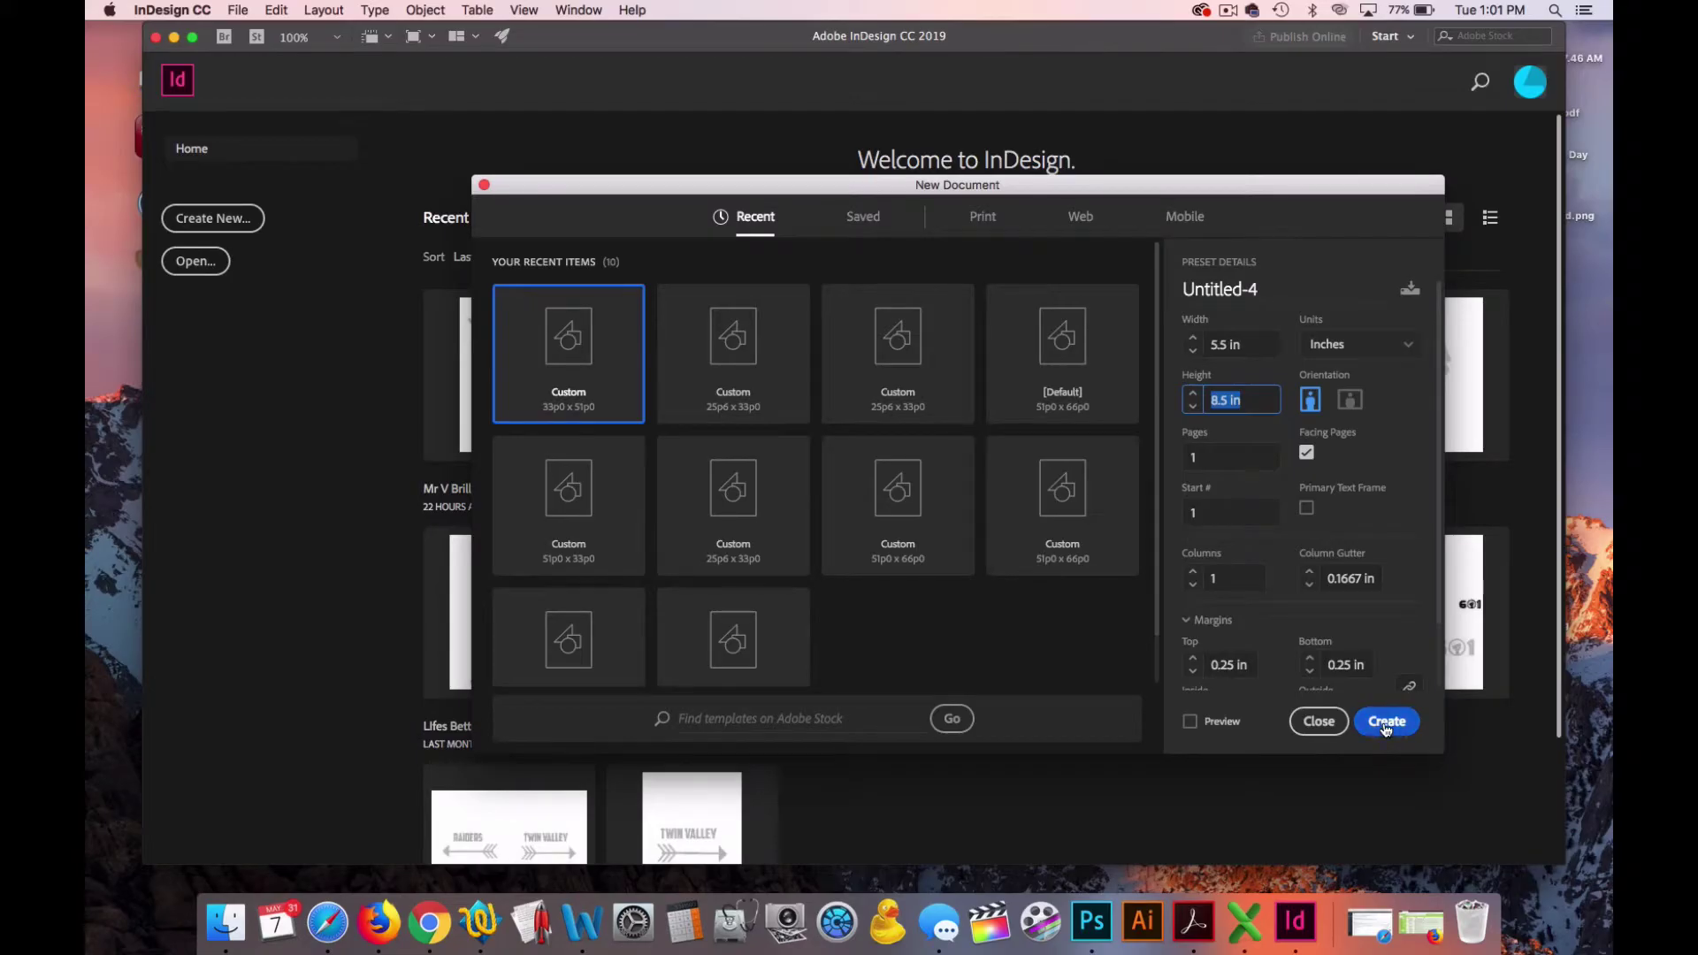
- Create the 5.5 × 8.5 in document and start placing an image file
{"action": "left_click", "coordinate": [1386, 722]}
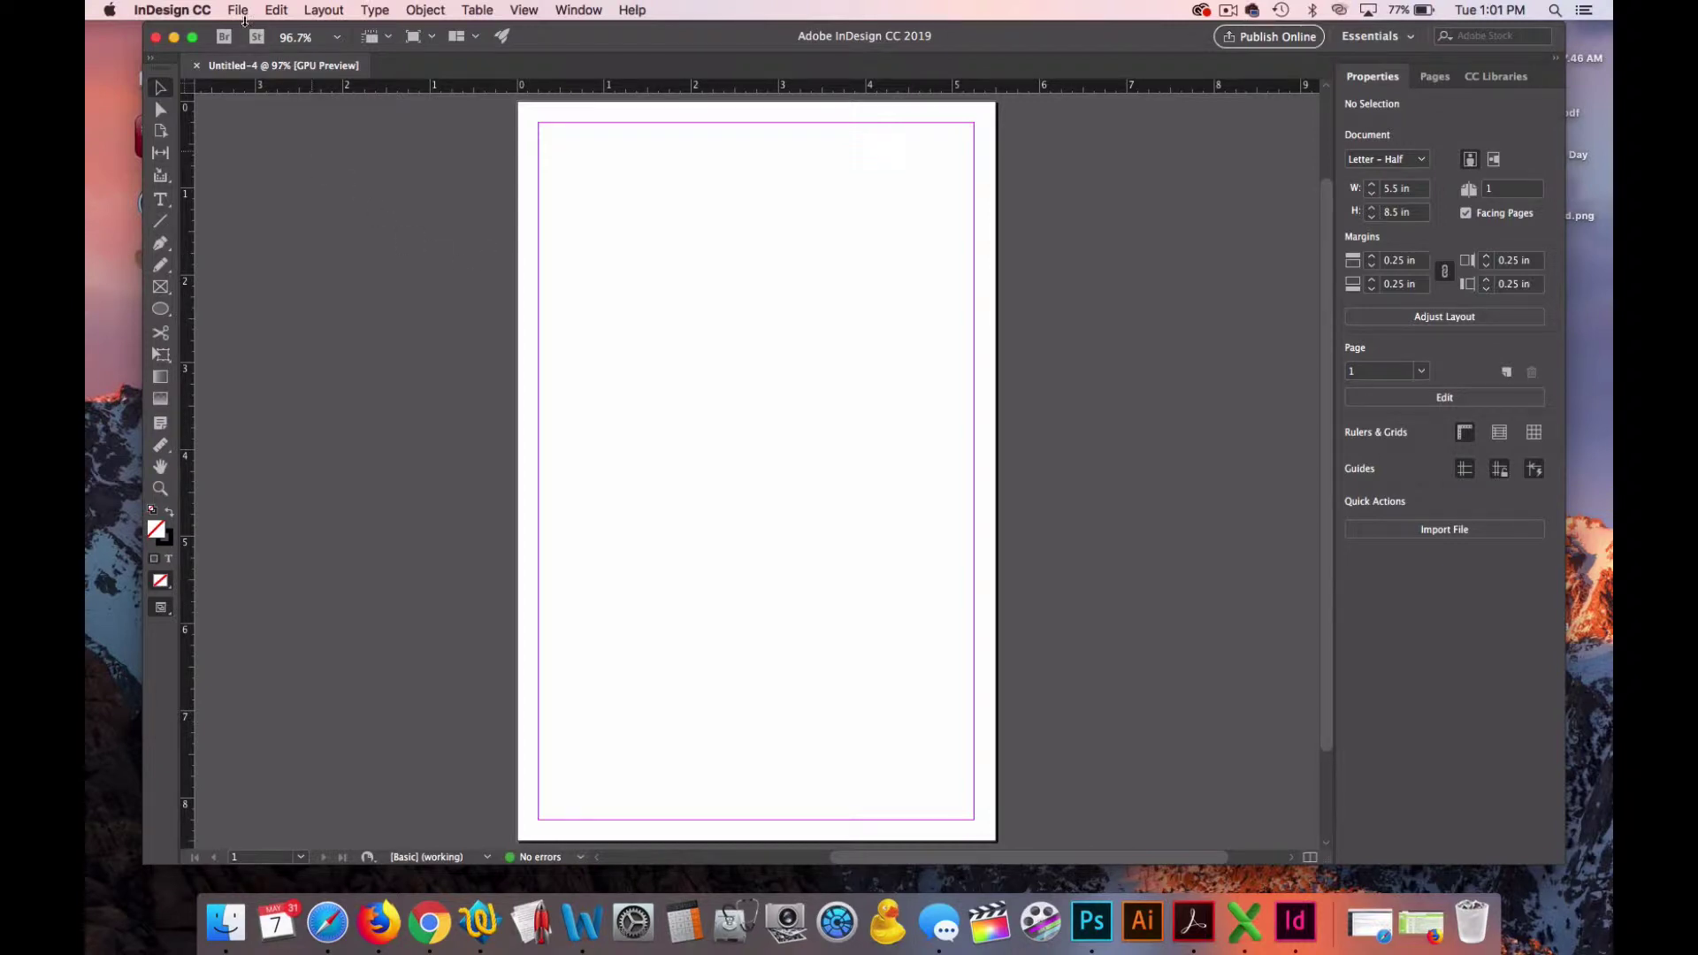
{"action": "left_click", "coordinate": [239, 11]}
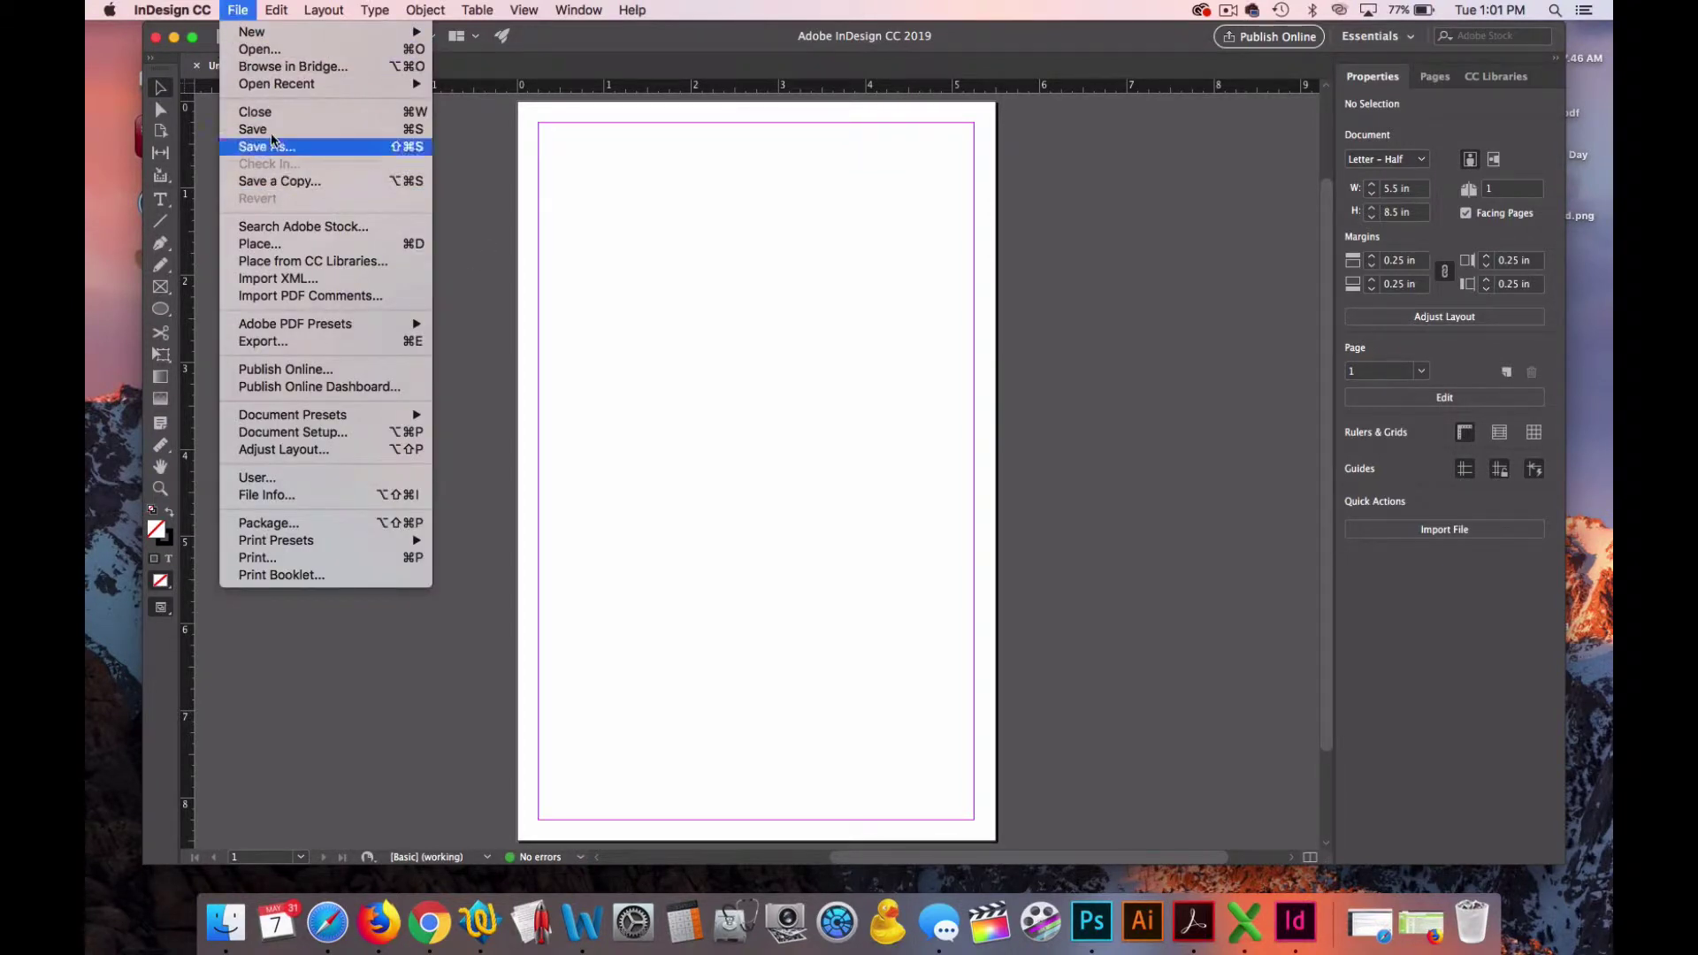
{"action": "left_click", "coordinate": [762, 247]}
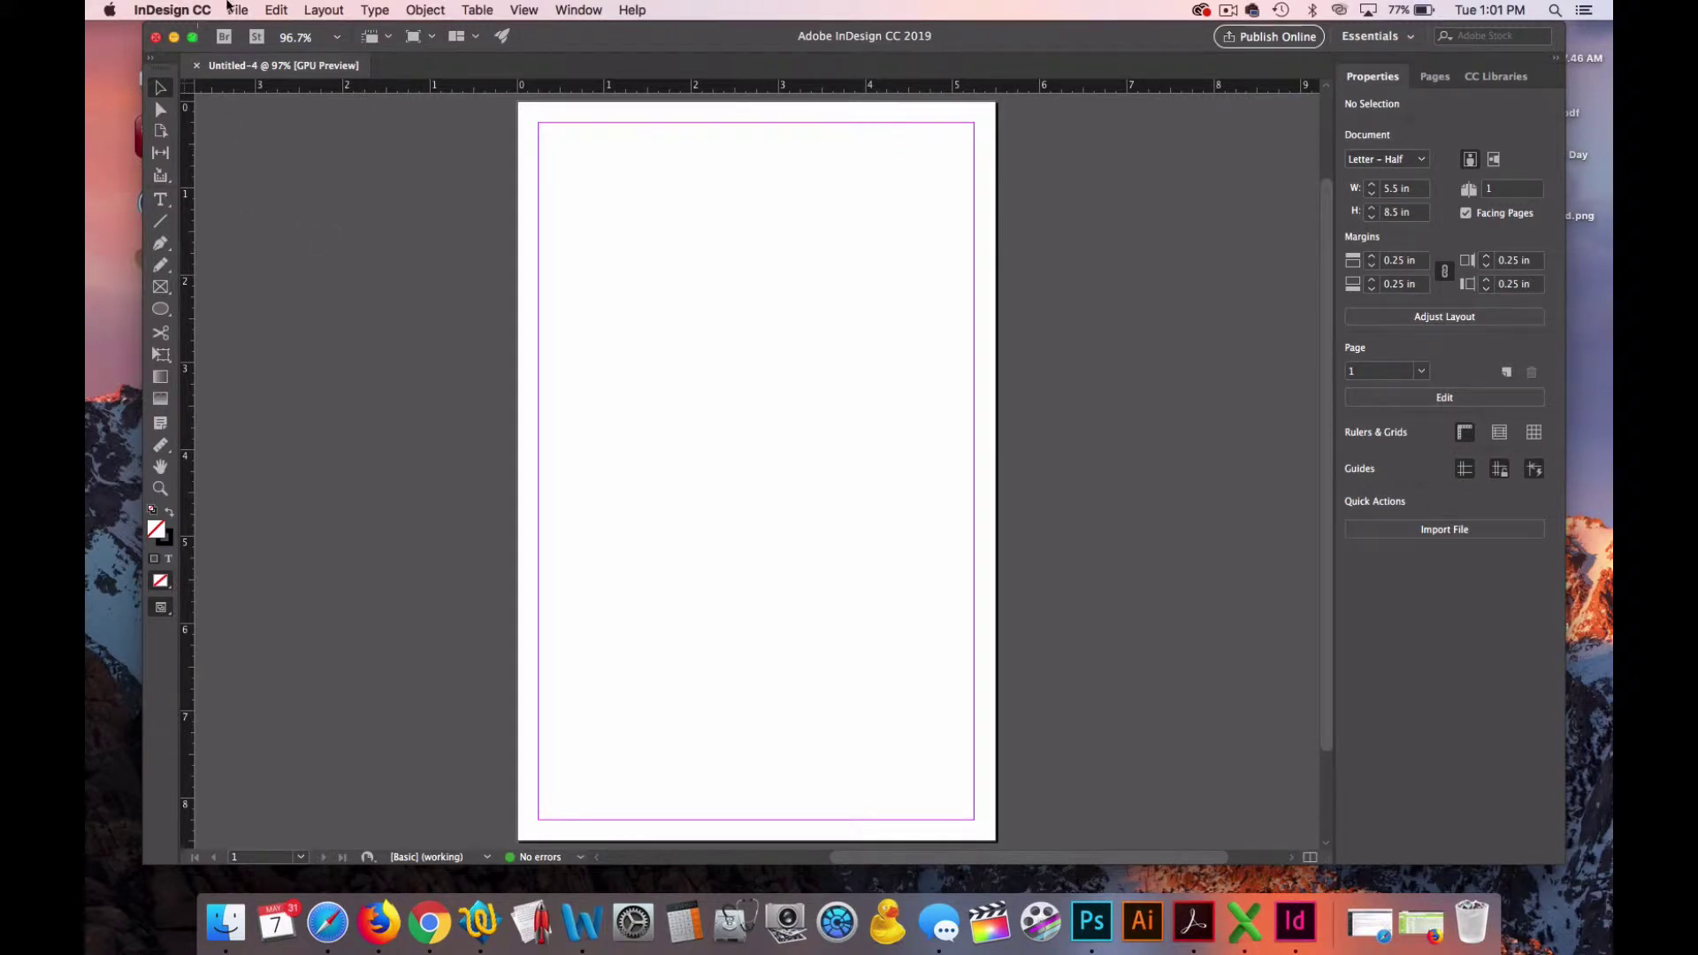
{"action": "left_click", "coordinate": [232, 11]}
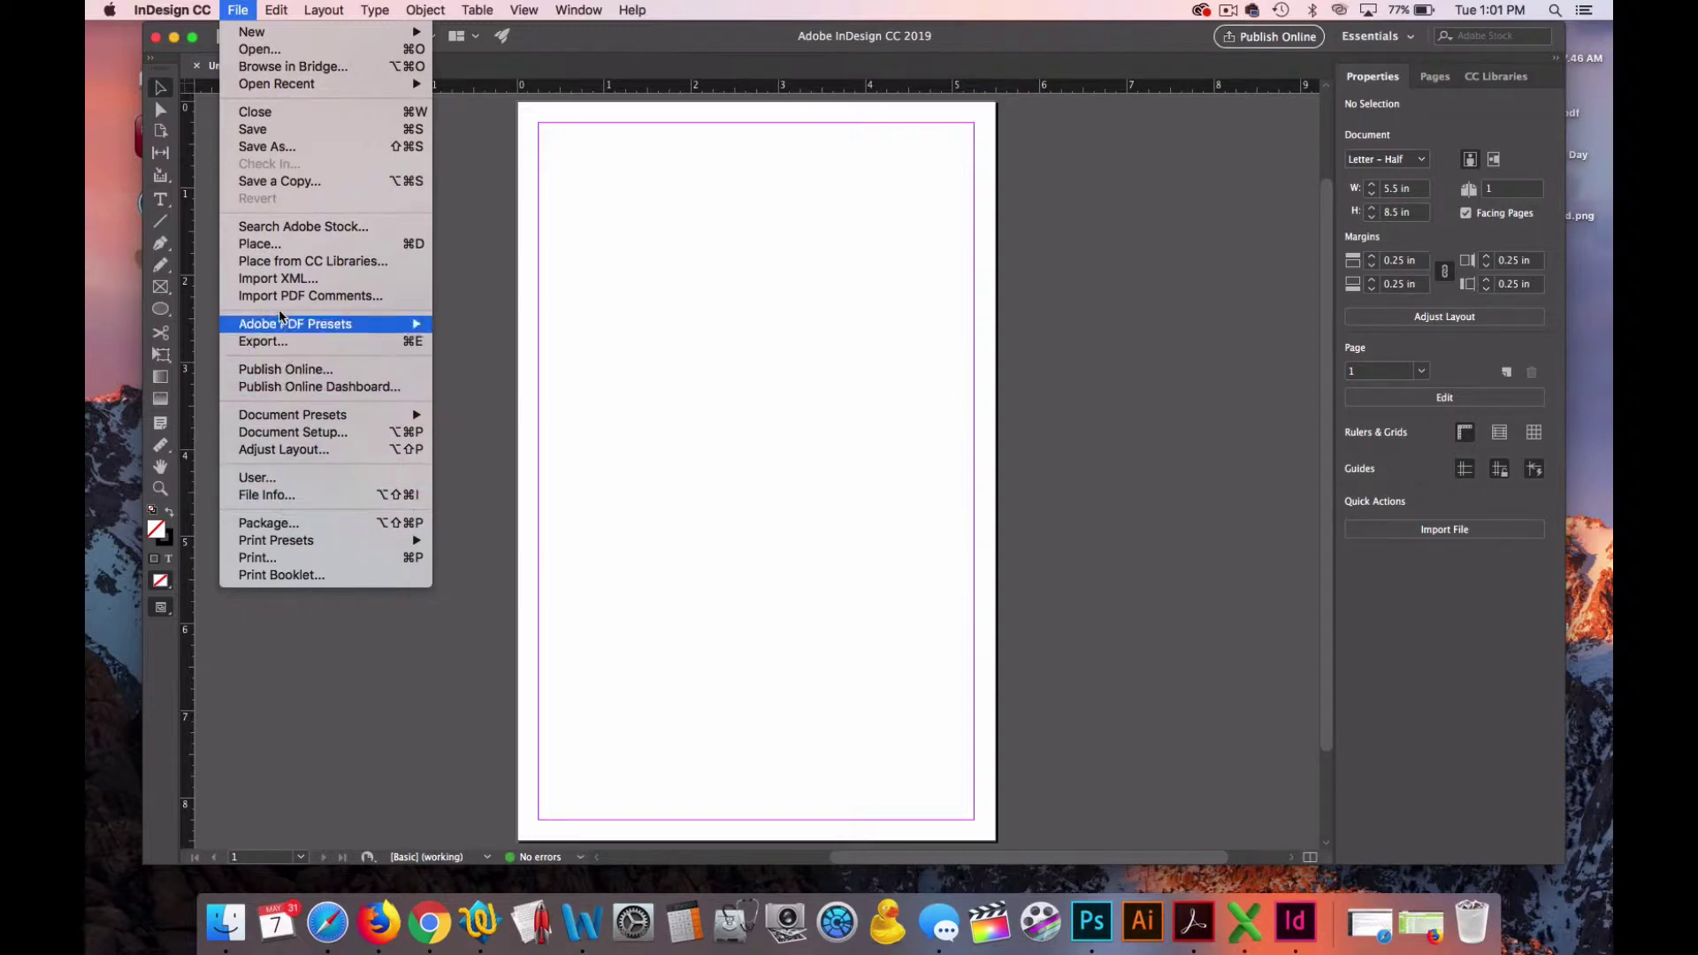
{"action": "left_click", "coordinate": [280, 250]}
- Place the lightbulb image in a frame drawn across the page and fit it proportionally
{"action": "left_click", "coordinate": [1133, 527]}
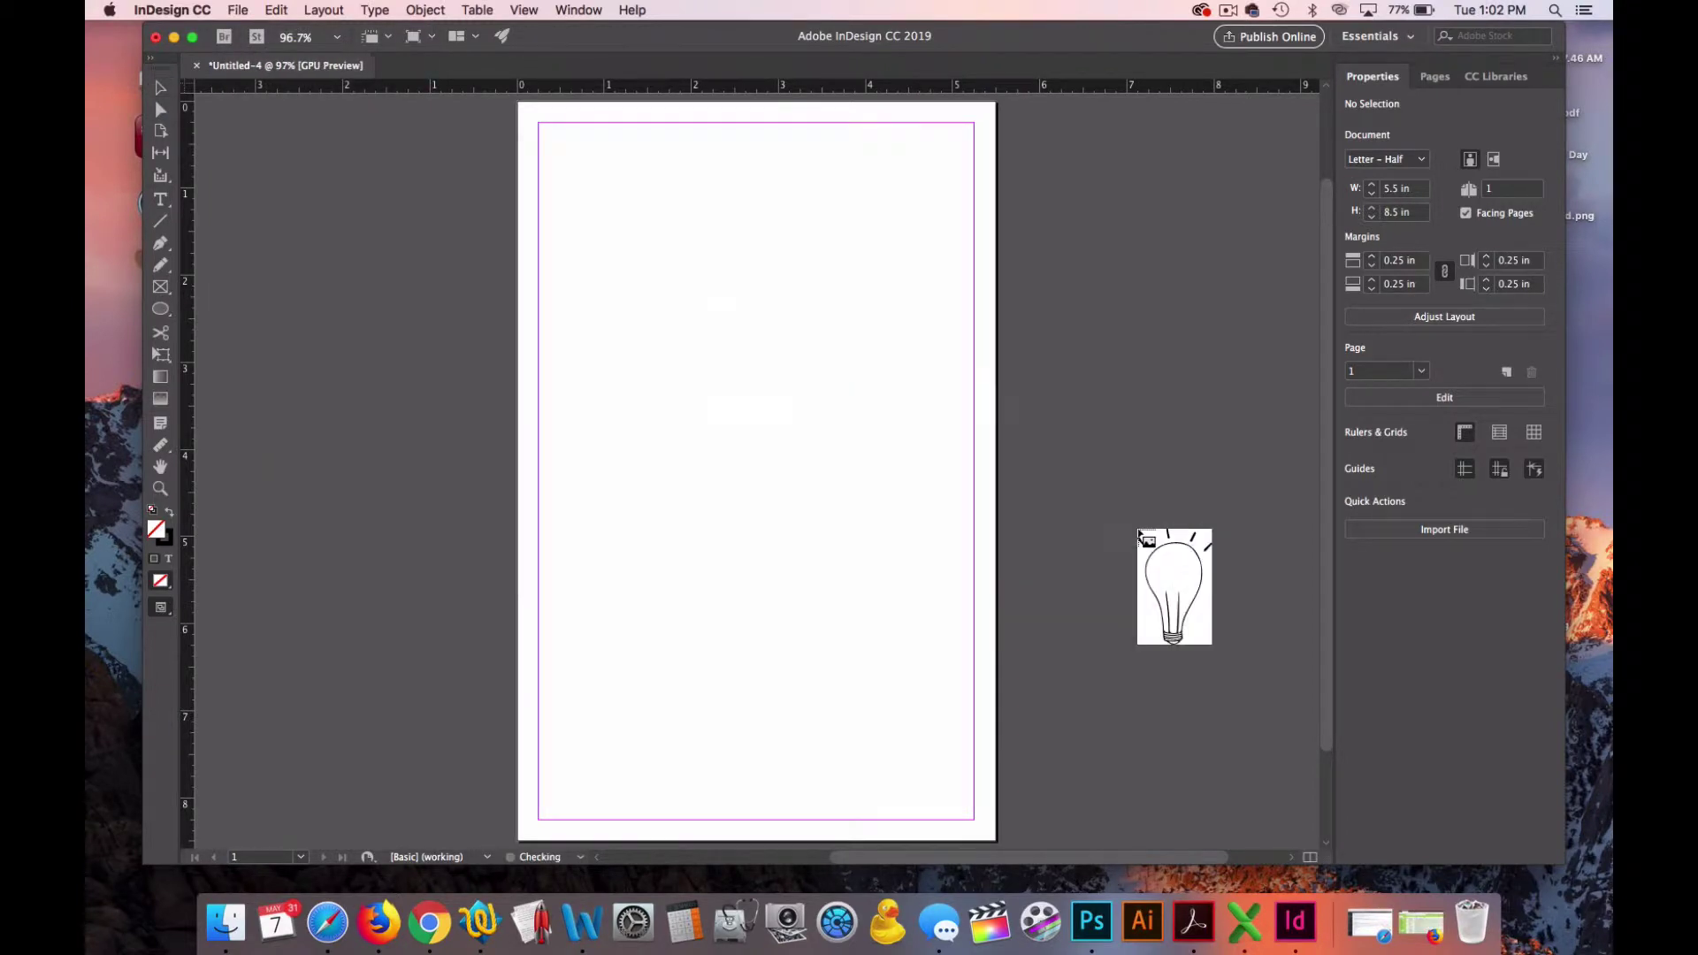
{"action": "left_click_drag", "start_coordinate": [580, 164], "coordinate": [911, 736]}
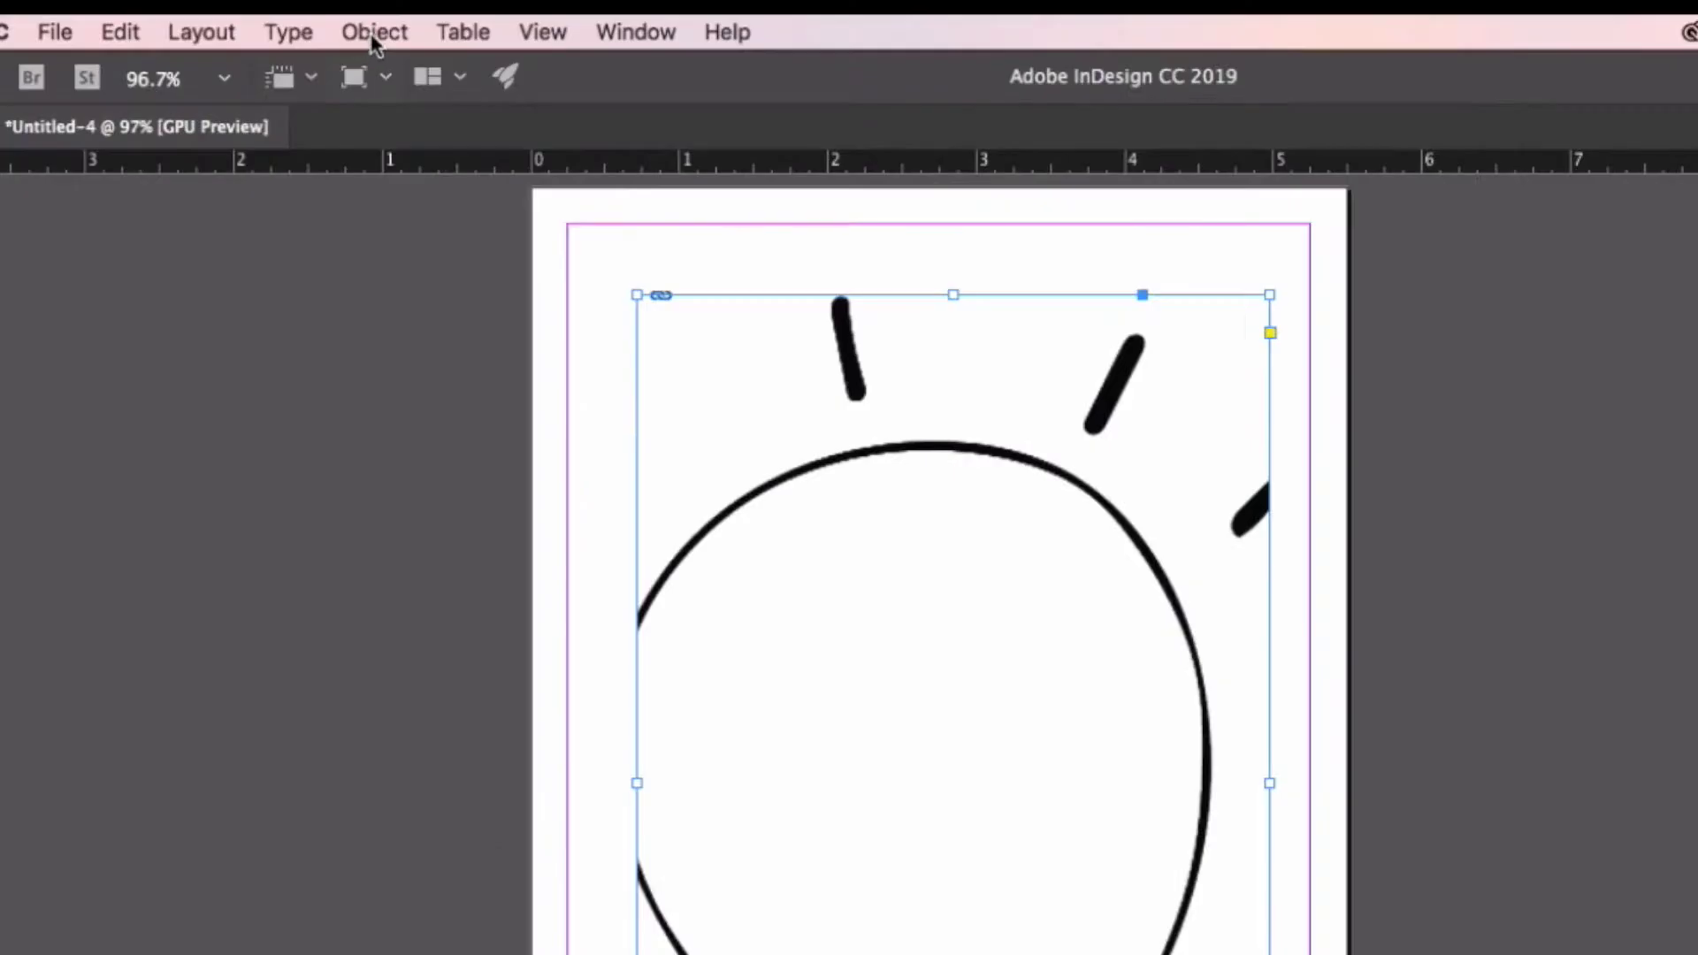
{"action": "left_click", "coordinate": [423, 11]}
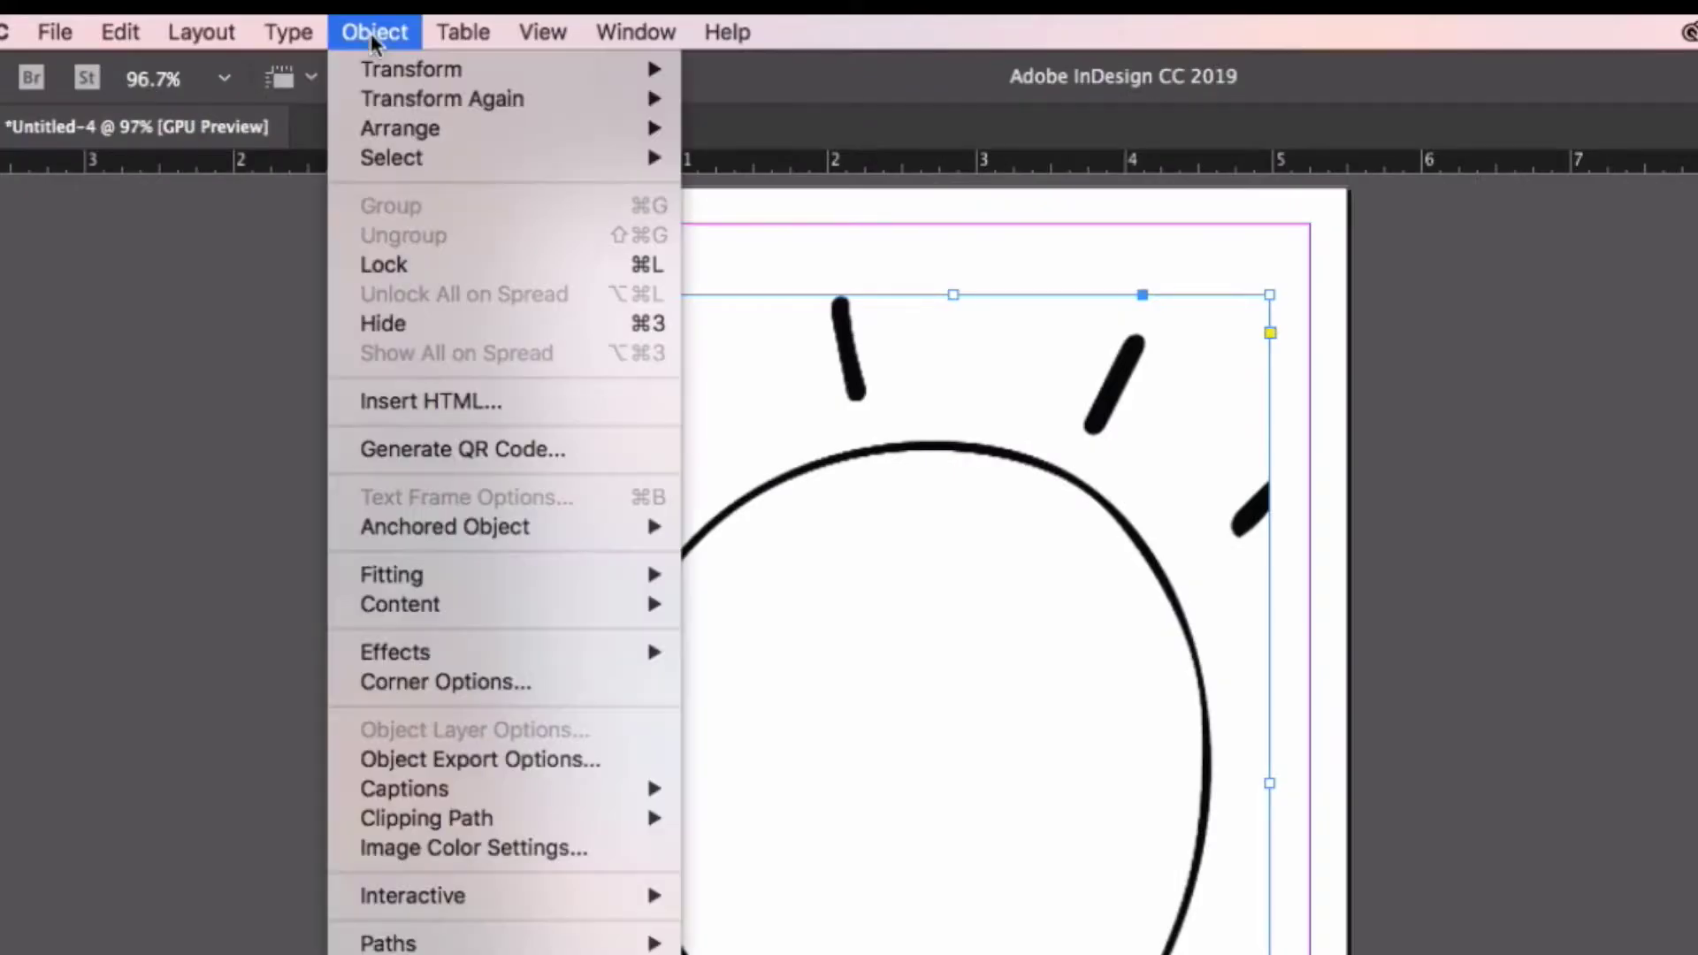
{"action": "mouse_move", "coordinate": [443, 569]}
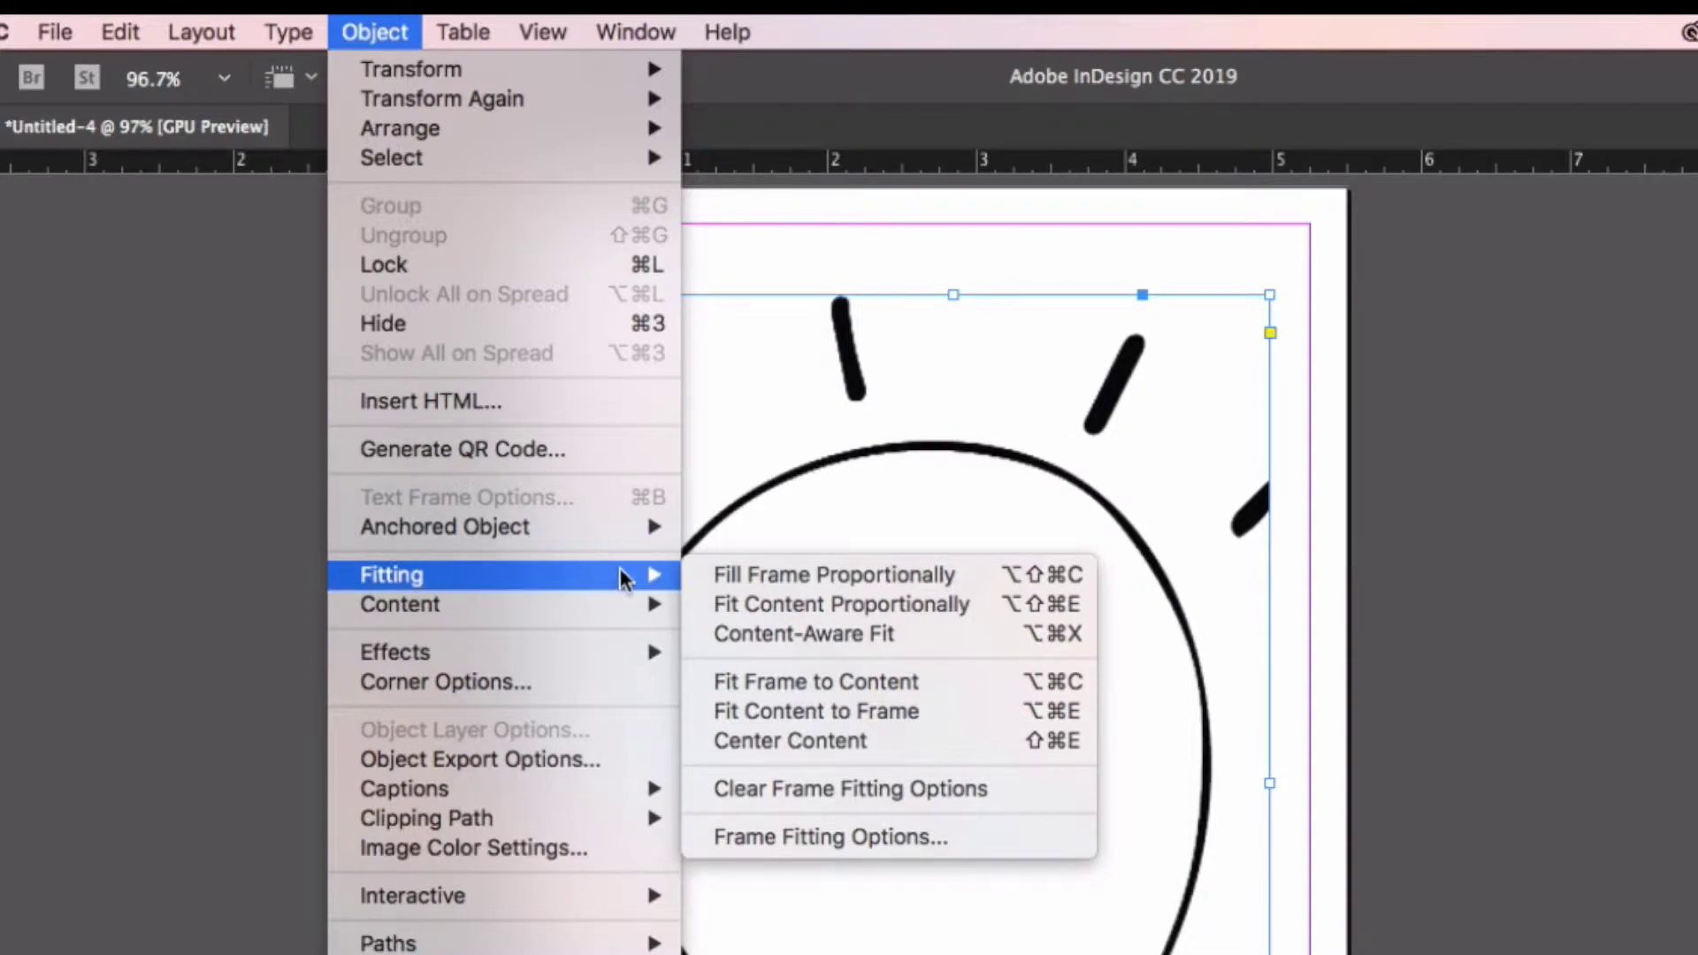
{"action": "left_click", "coordinate": [783, 605]}
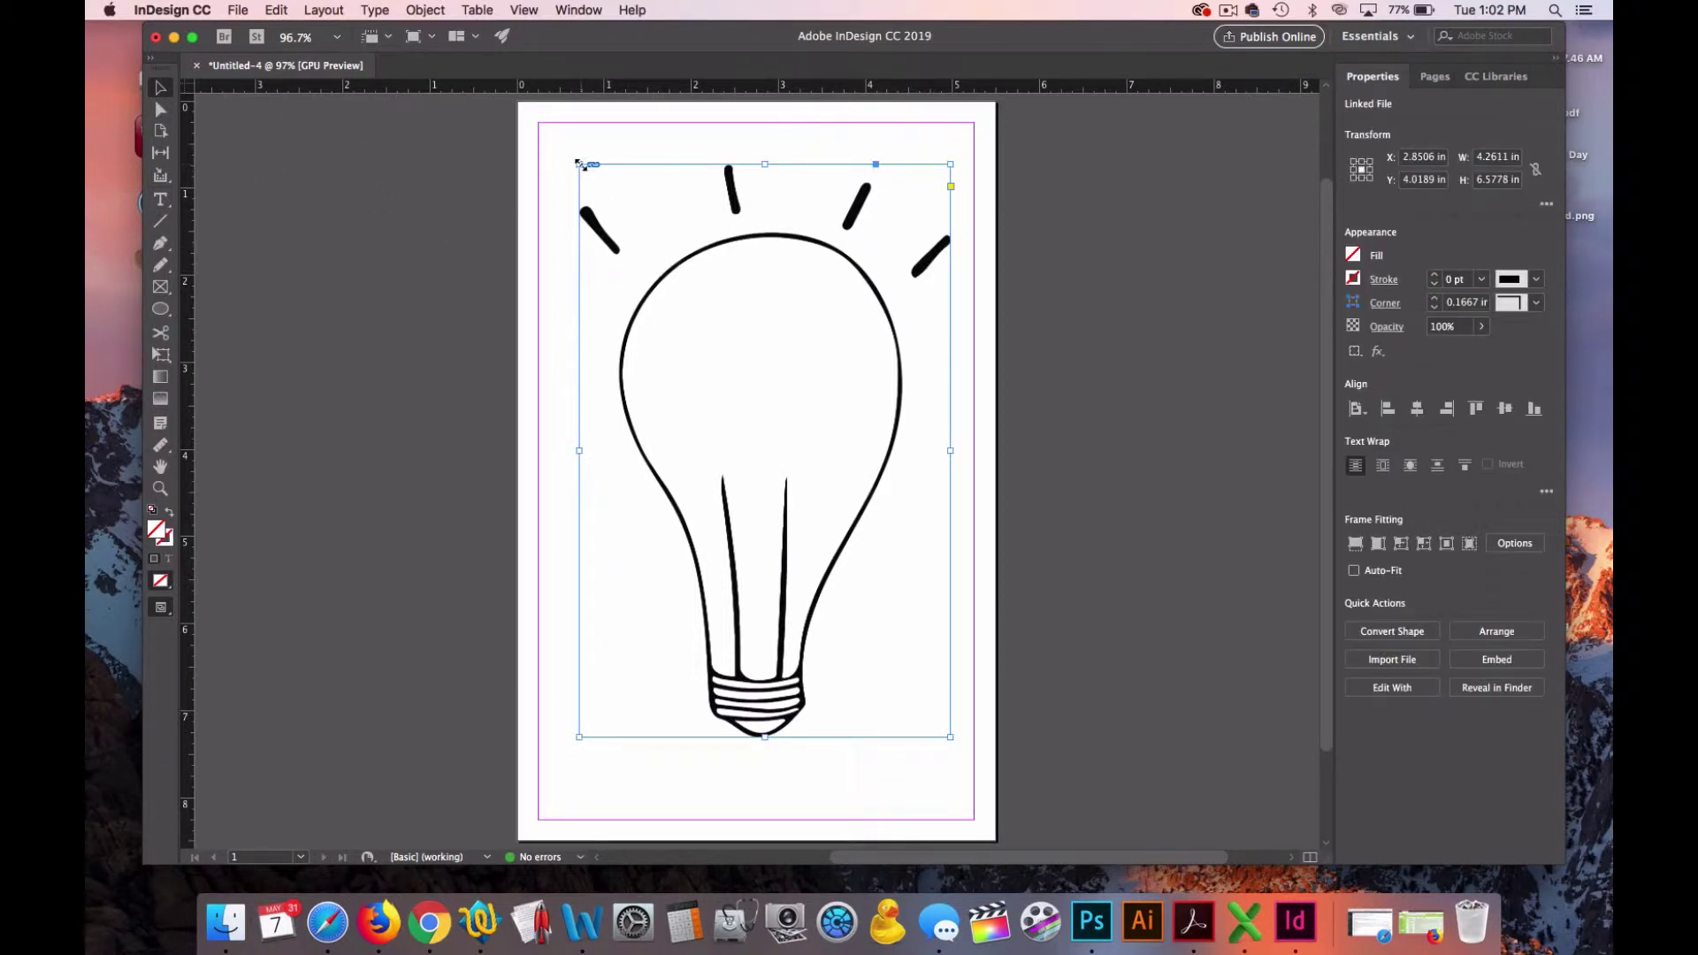
- Resize the lightbulb frame to 4.42 × 6.46 in and refit the drawing proportionally
{"action": "left_click_drag", "start_coordinate": [580, 164], "coordinate": [719, 300]}
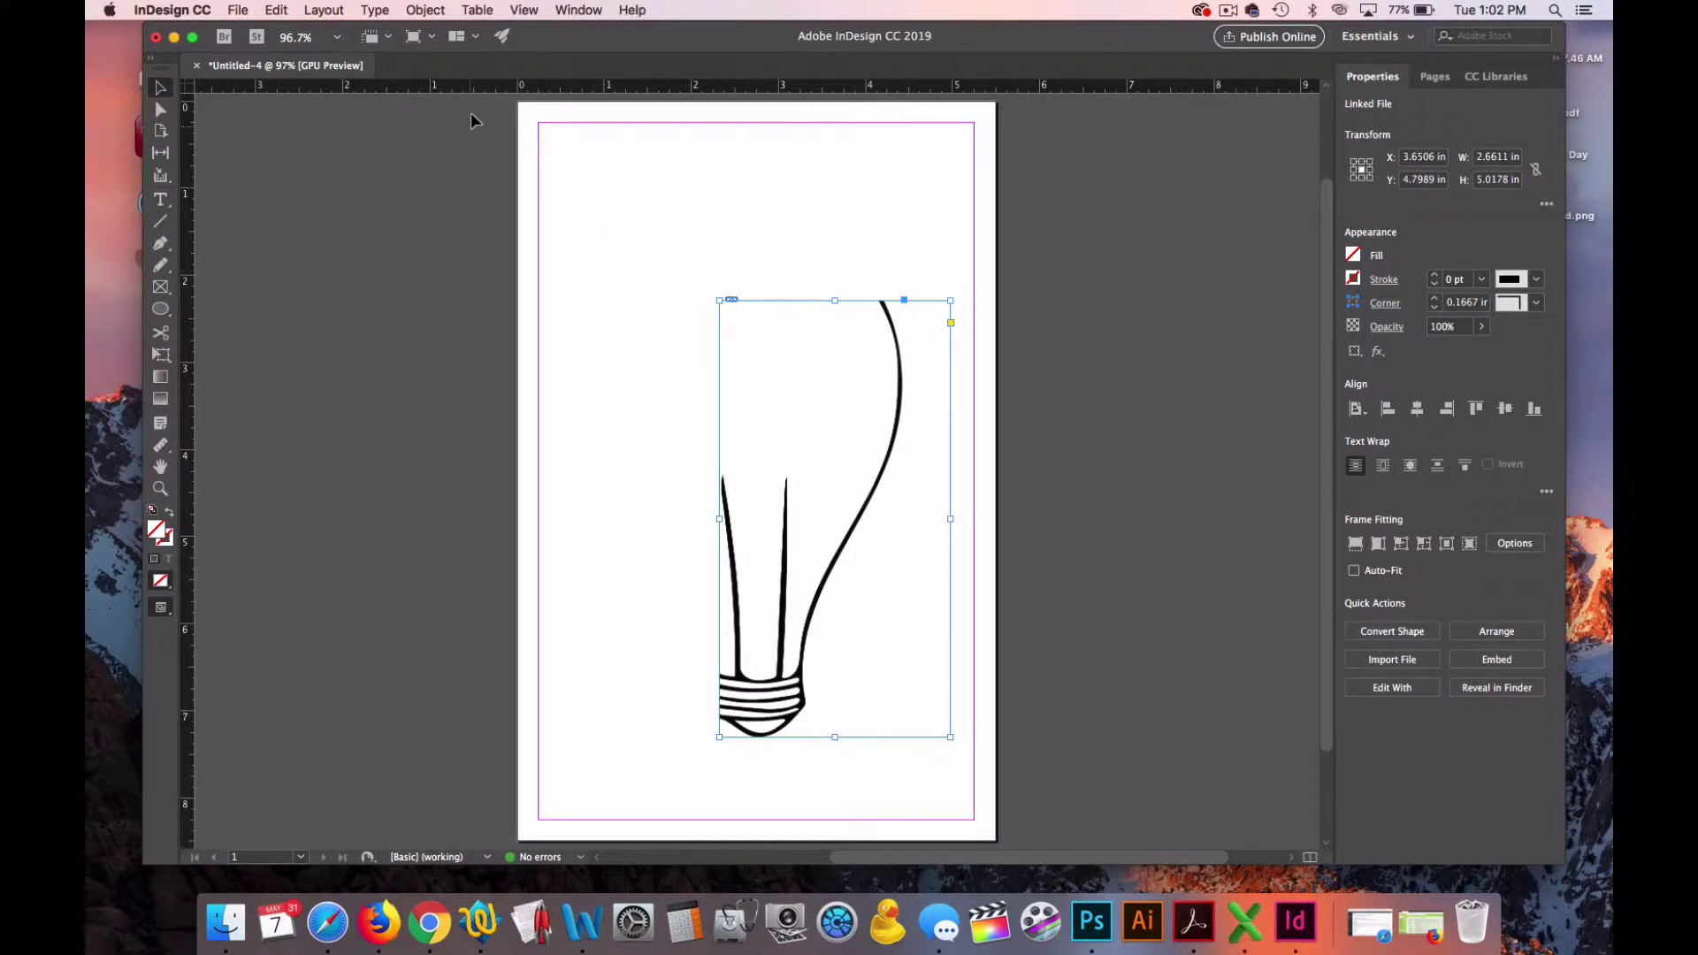
{"action": "left_click", "coordinate": [416, 9]}
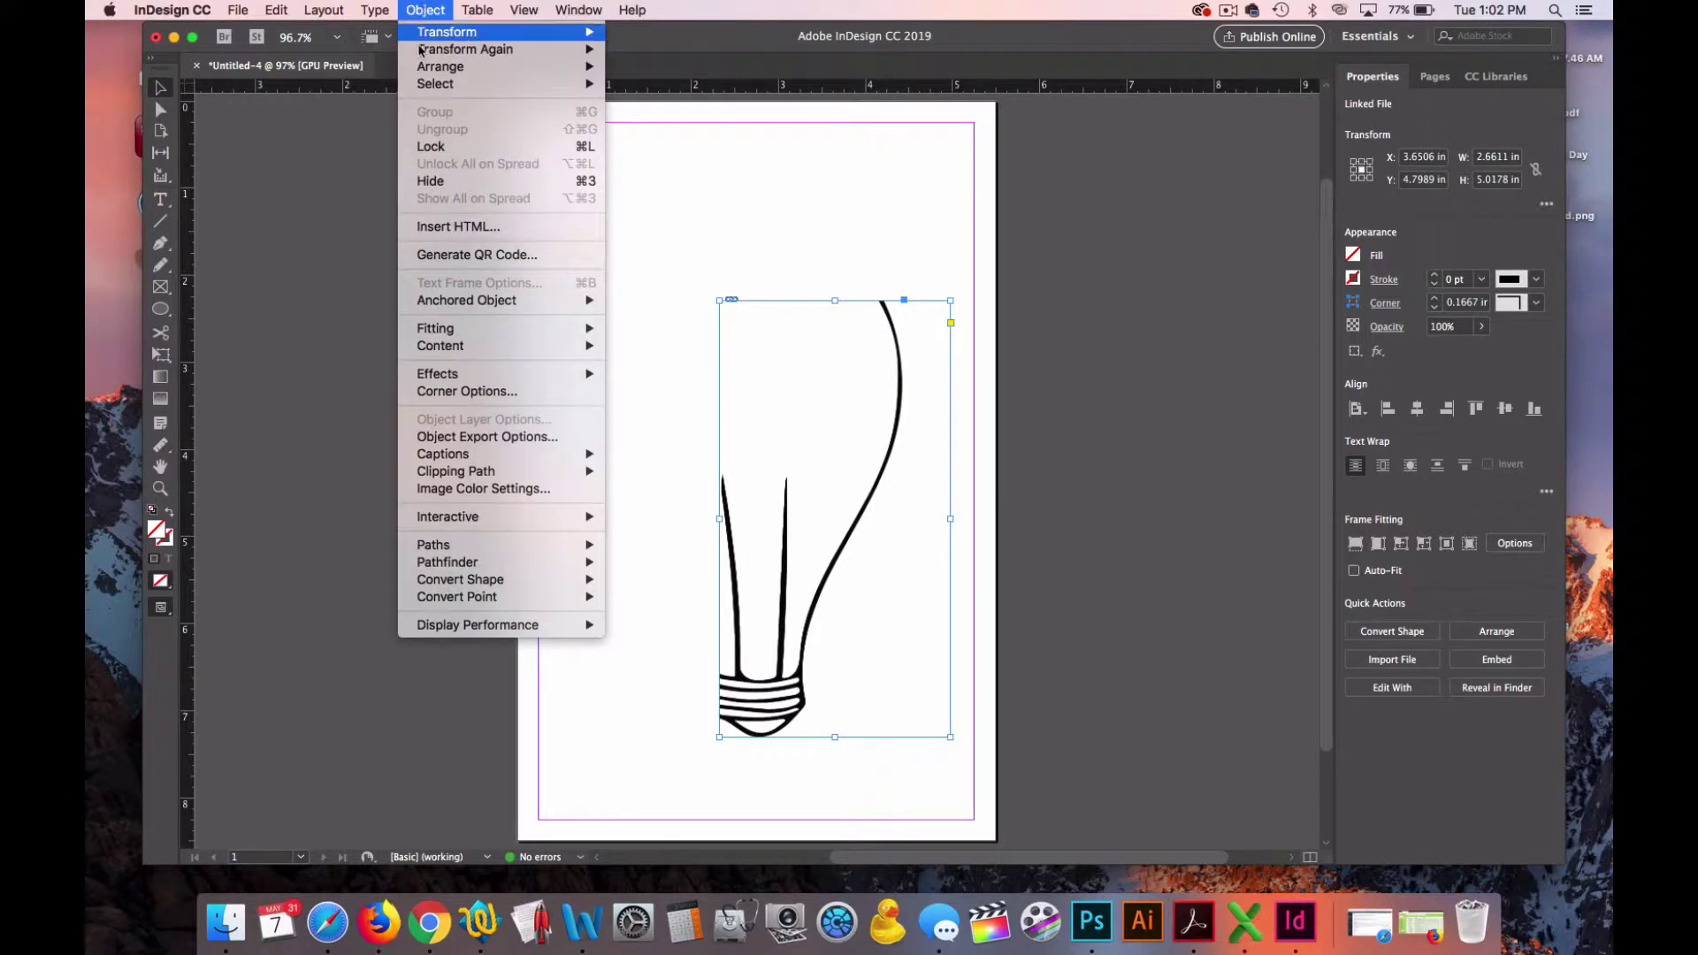
{"action": "mouse_move", "coordinate": [499, 332]}
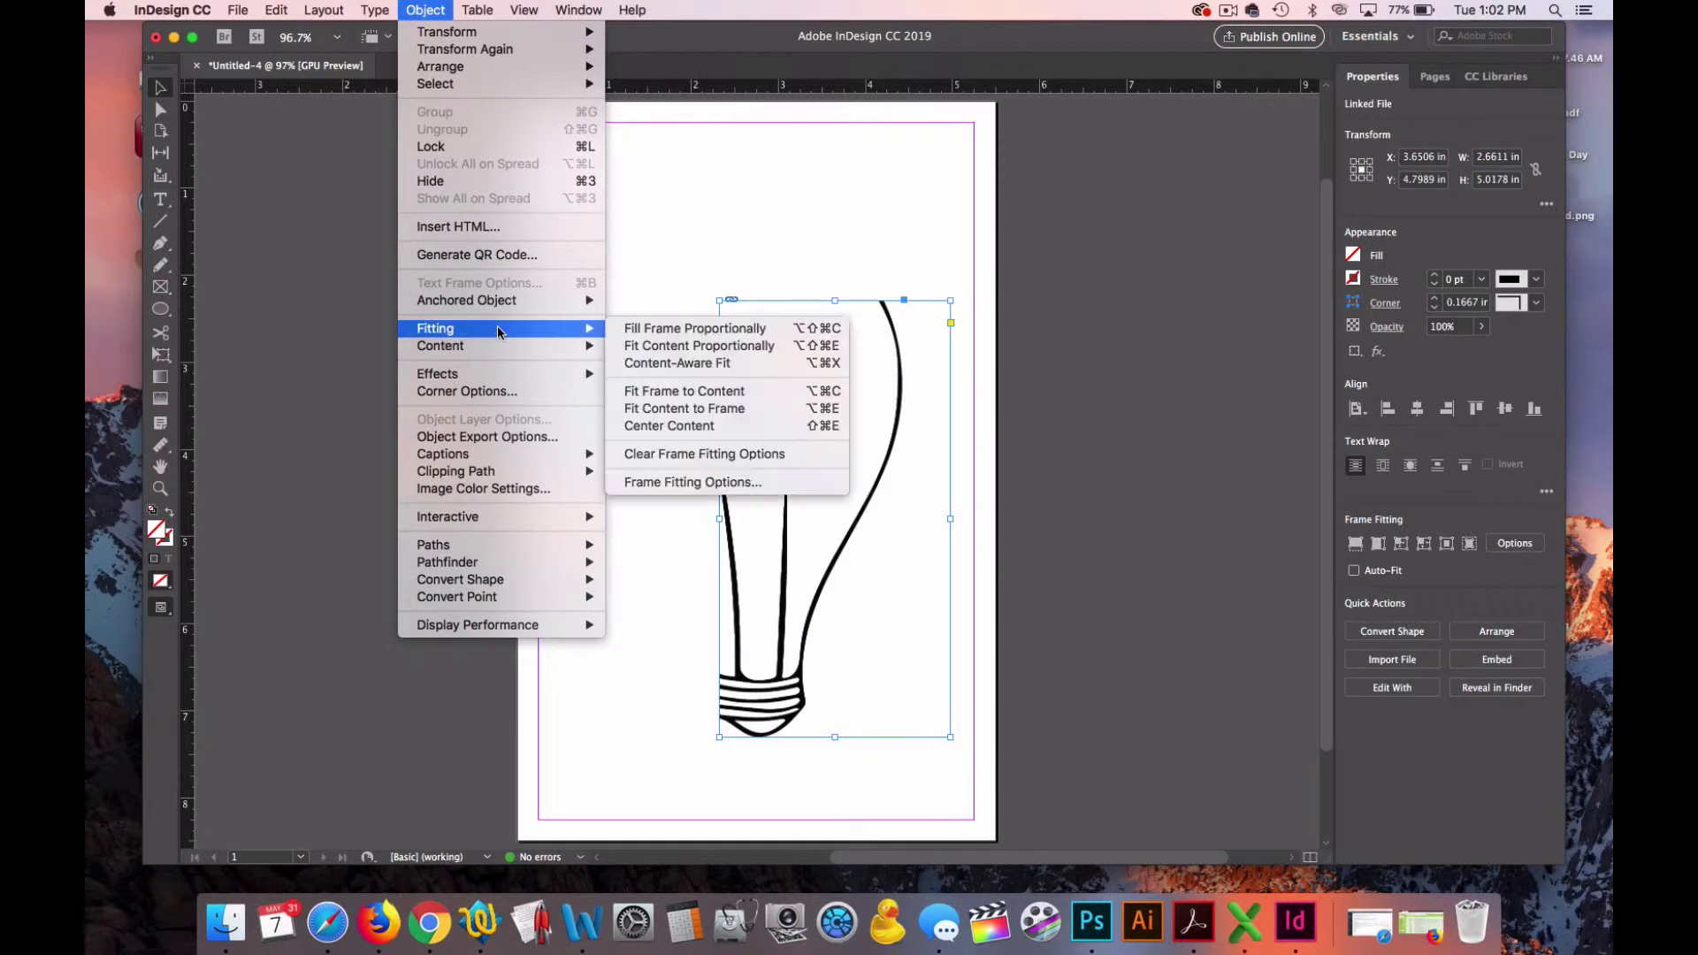
{"action": "left_click", "coordinate": [640, 346]}
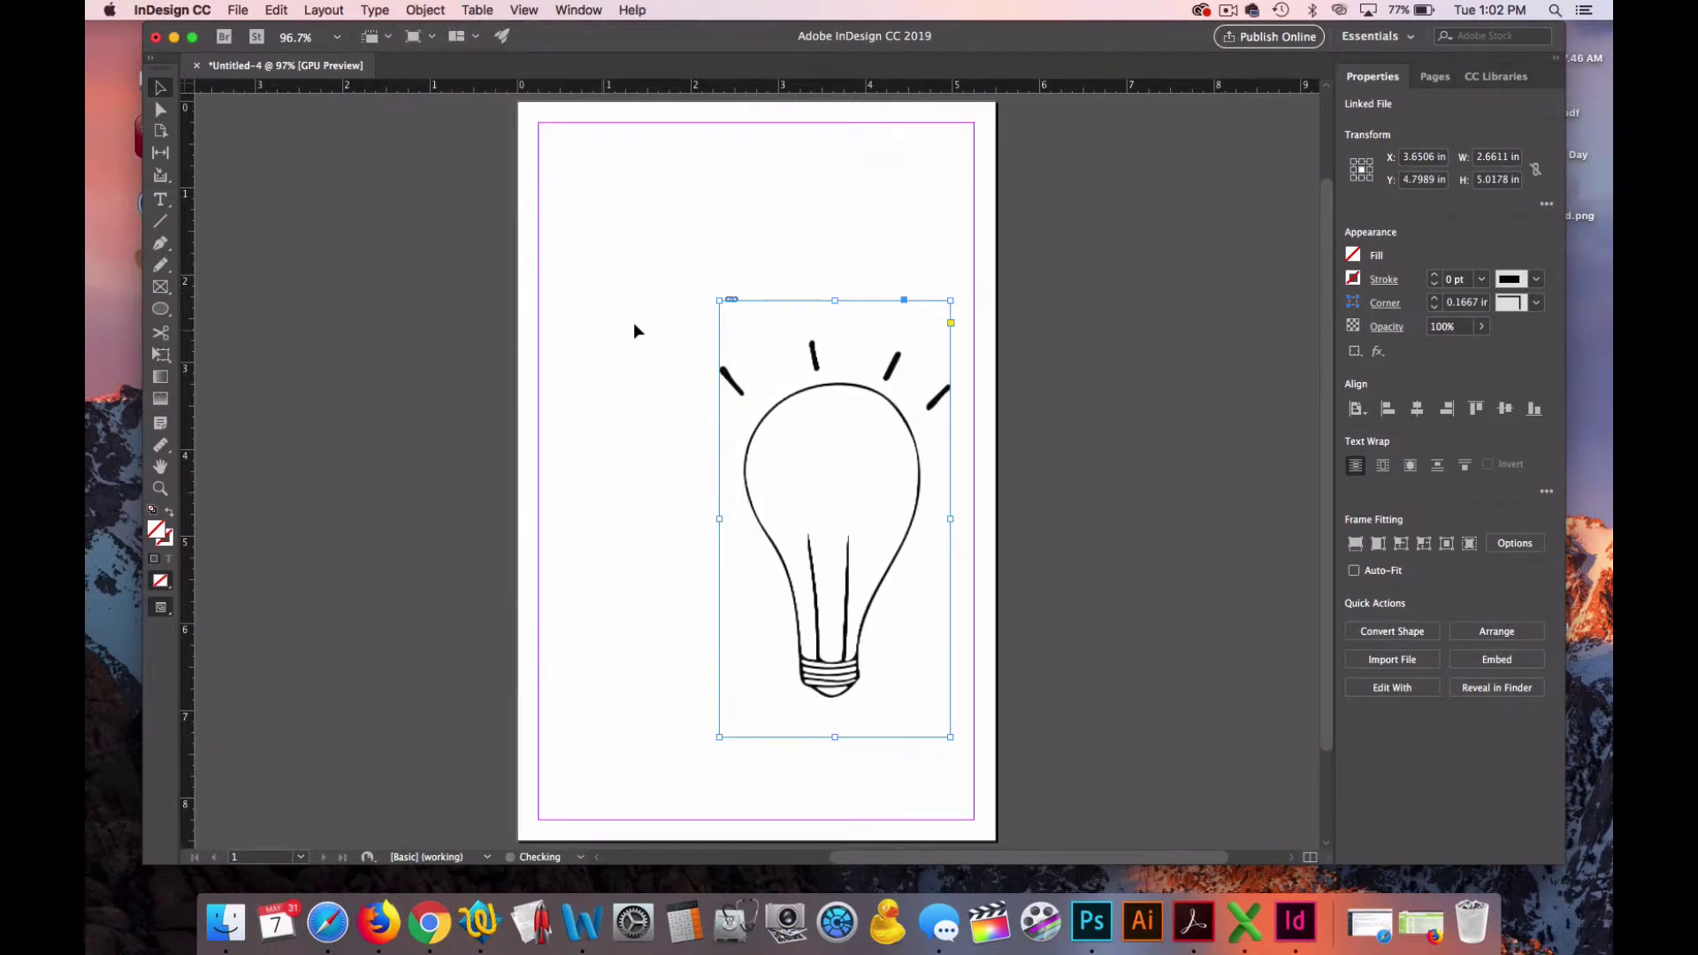
{"action": "left_click_drag", "start_coordinate": [719, 300], "coordinate": [565, 174]}
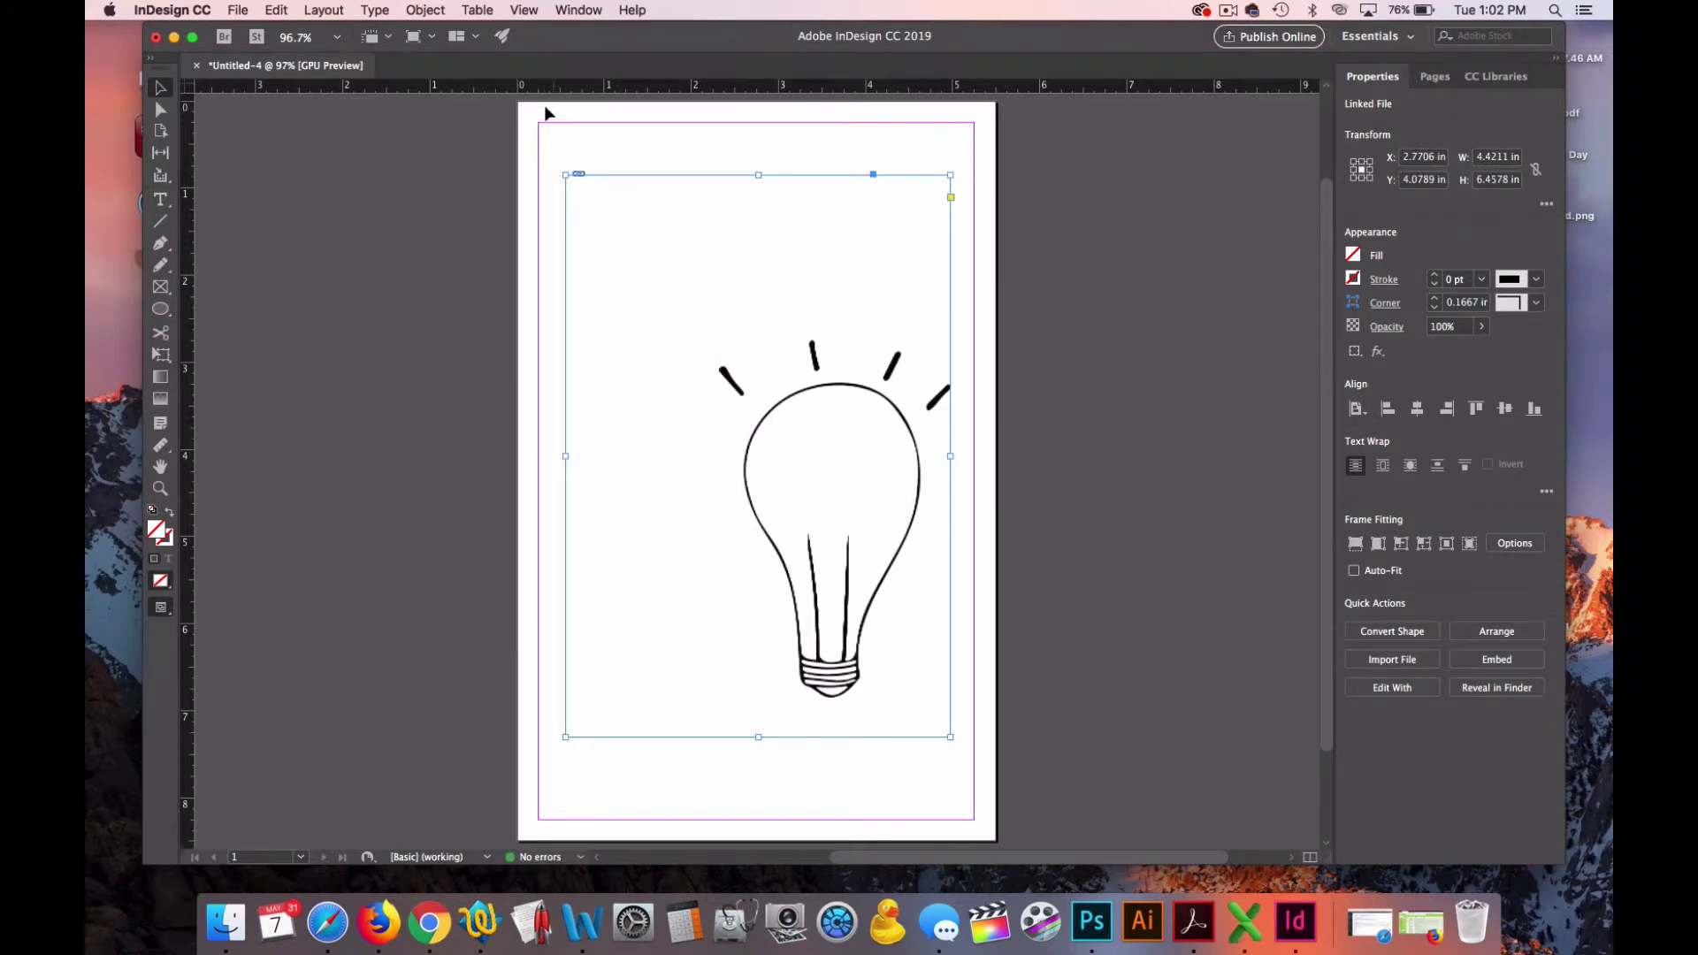
{"action": "left_click", "coordinate": [426, 10]}
{"action": "mouse_move", "coordinate": [512, 328]}
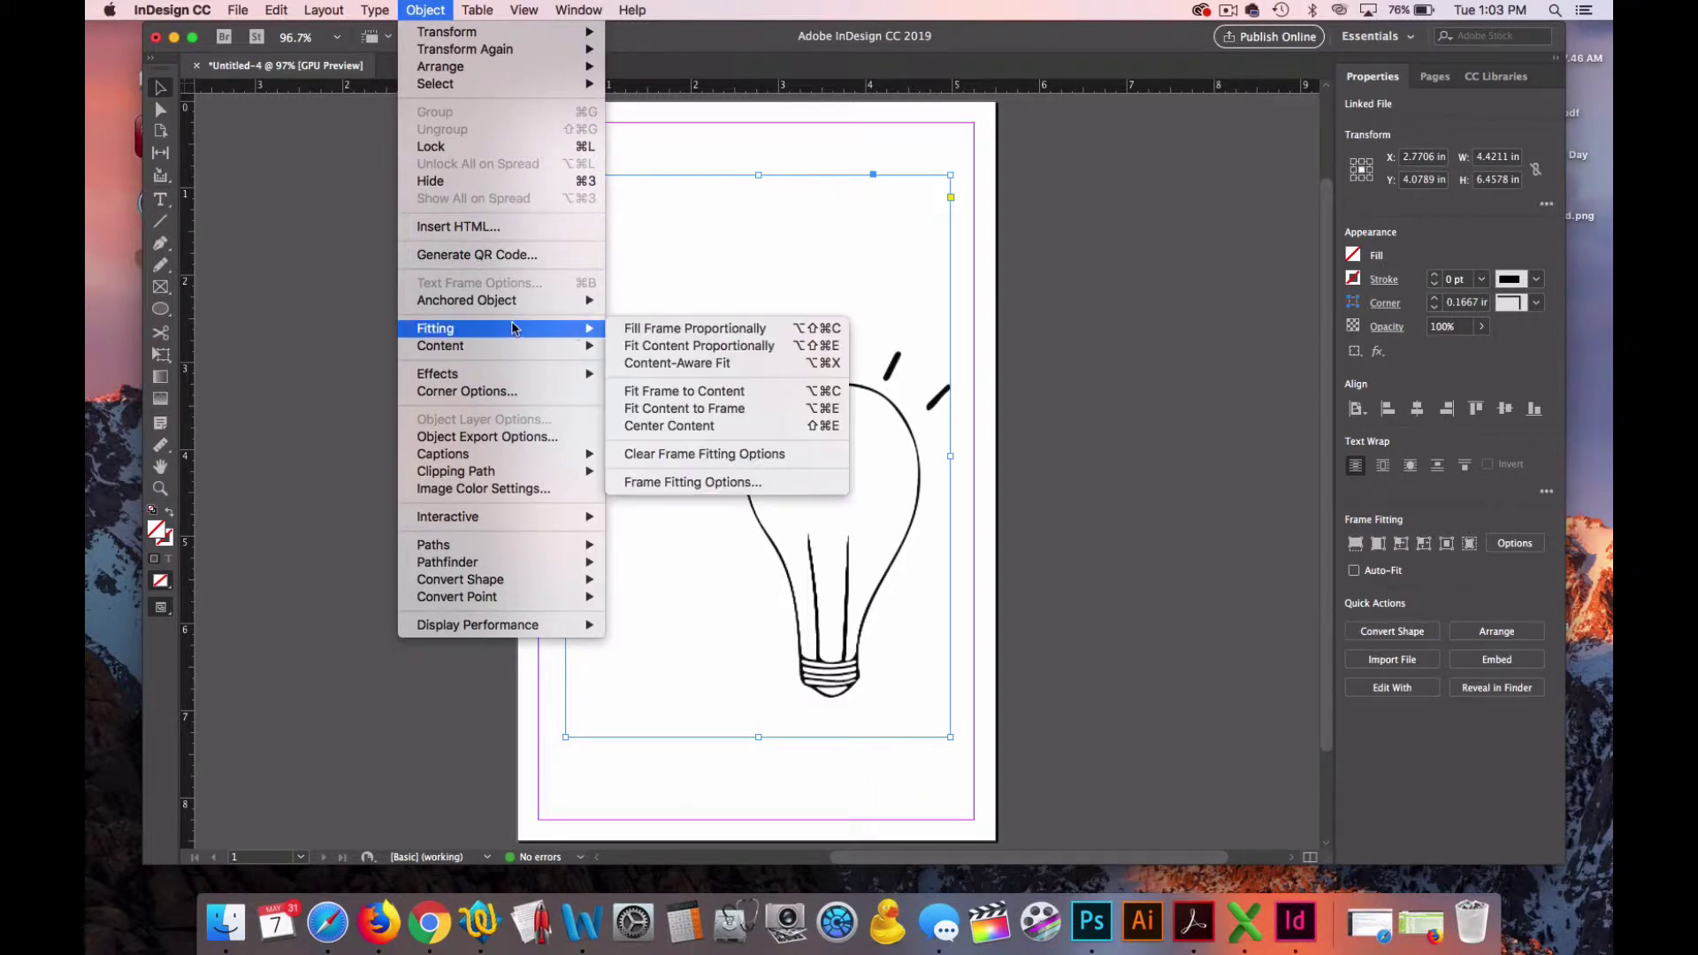
{"action": "left_click", "coordinate": [692, 346]}
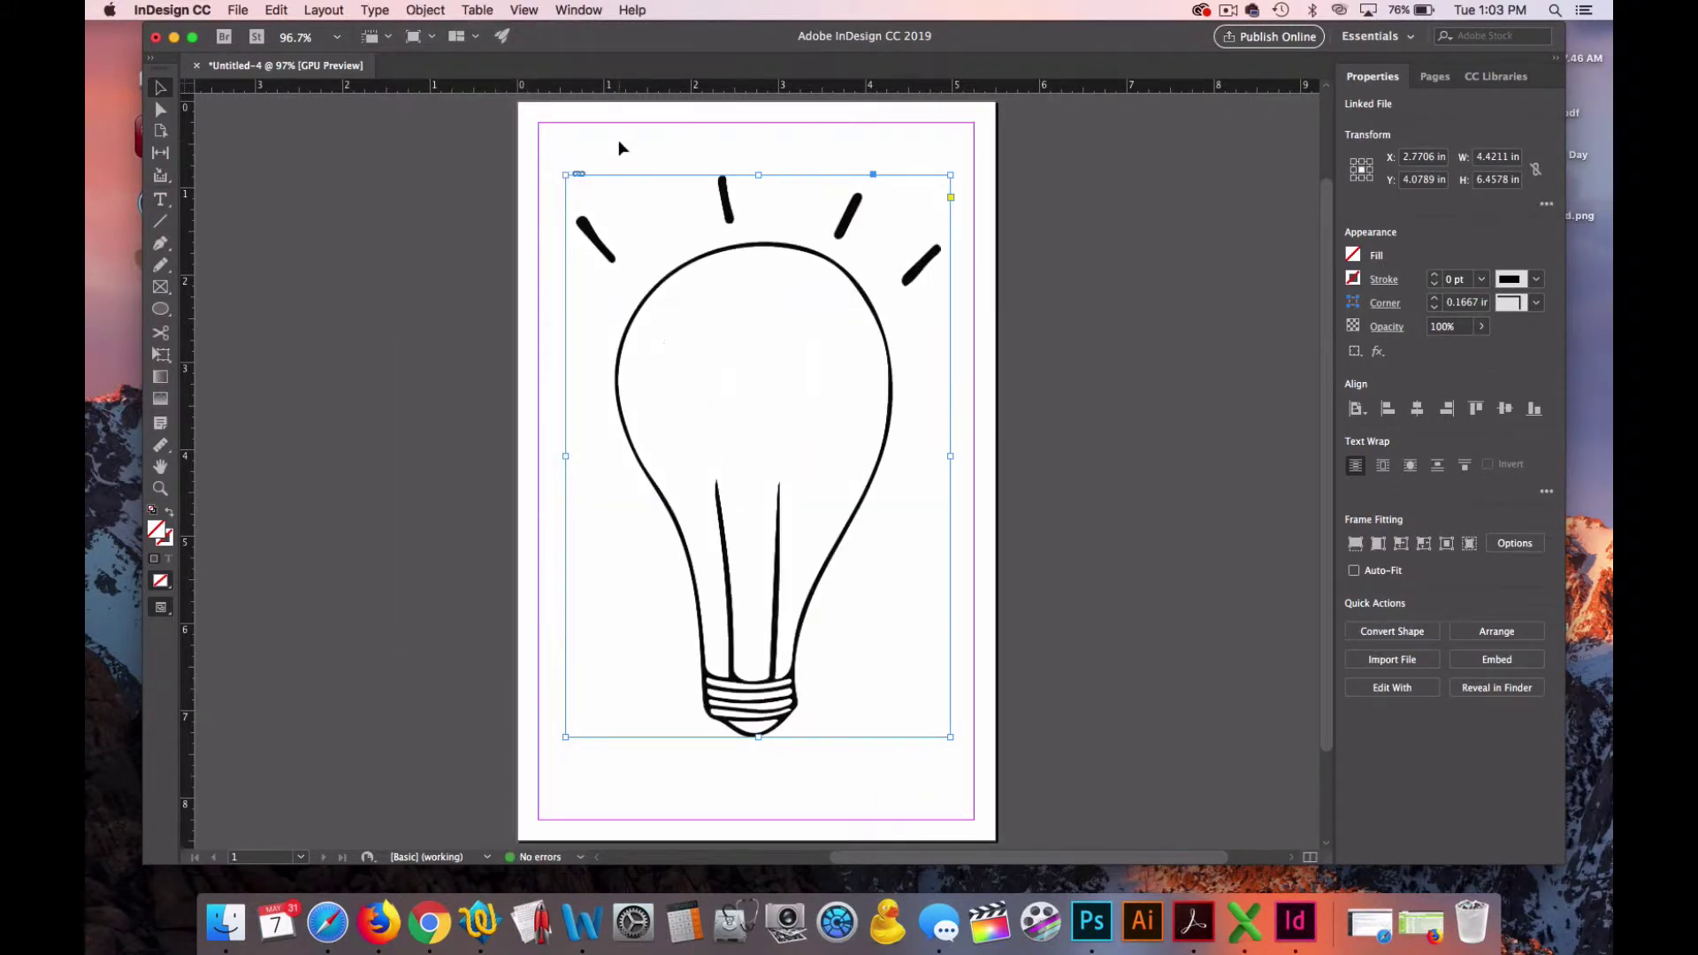
{"action": "left_click", "coordinate": [619, 145]}
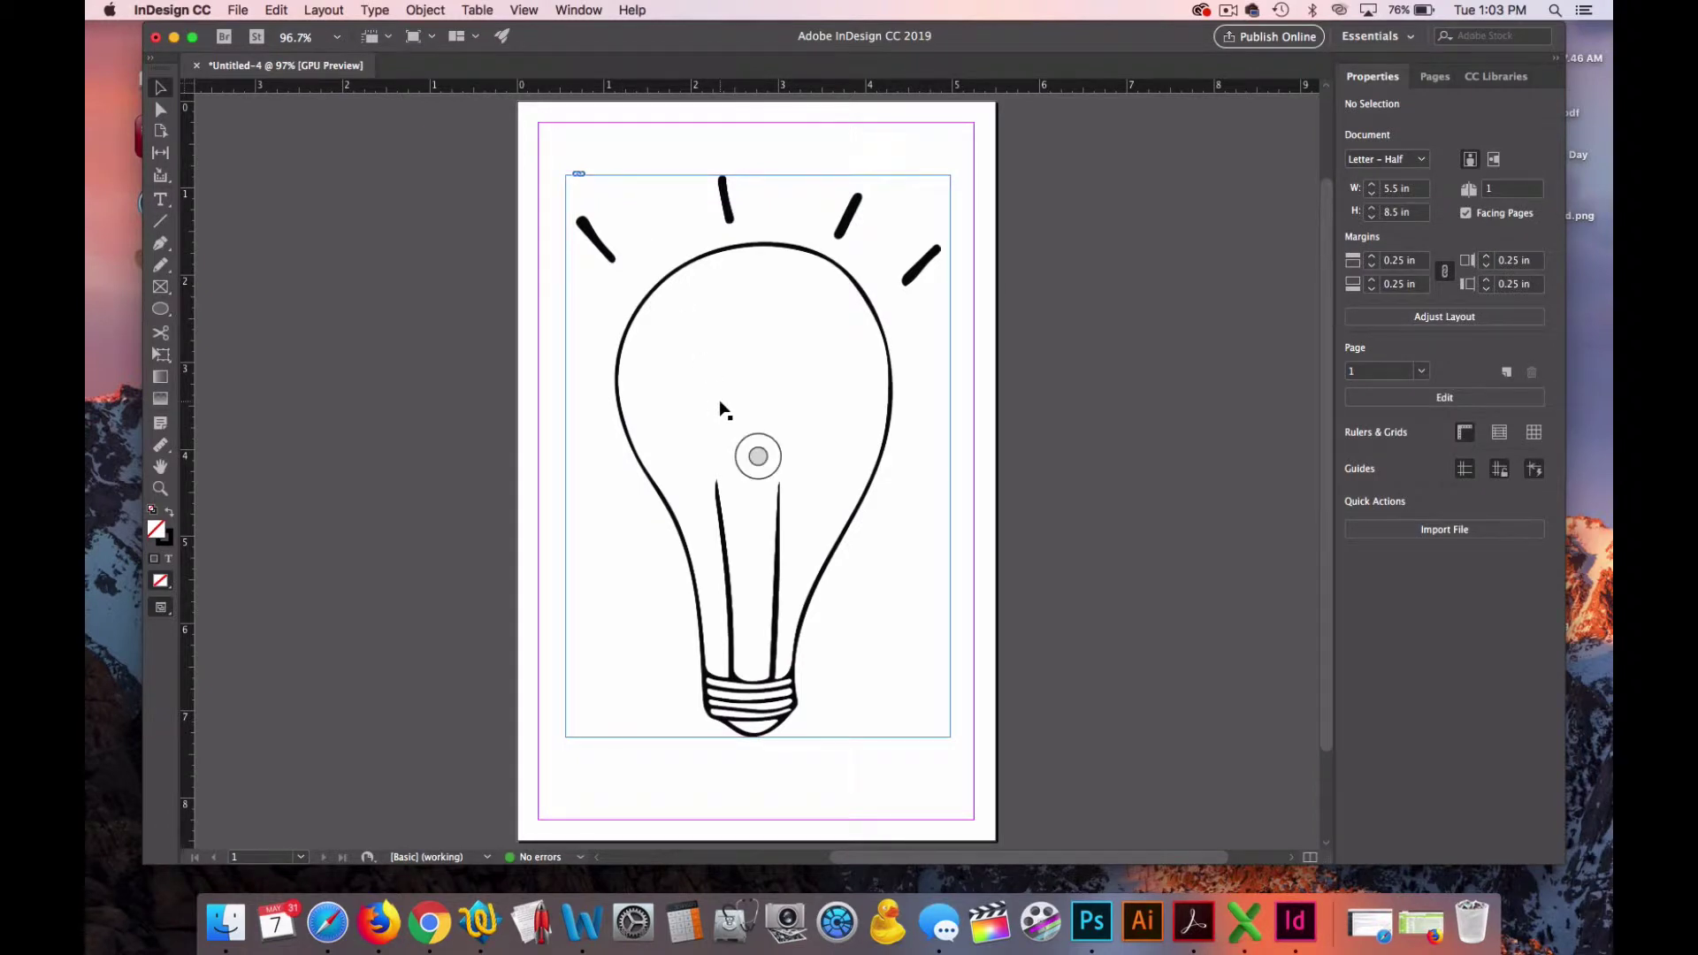
- Move the lightbulb slightly lower and centre it horizontally on the page
{"action": "left_click", "coordinate": [775, 405]}
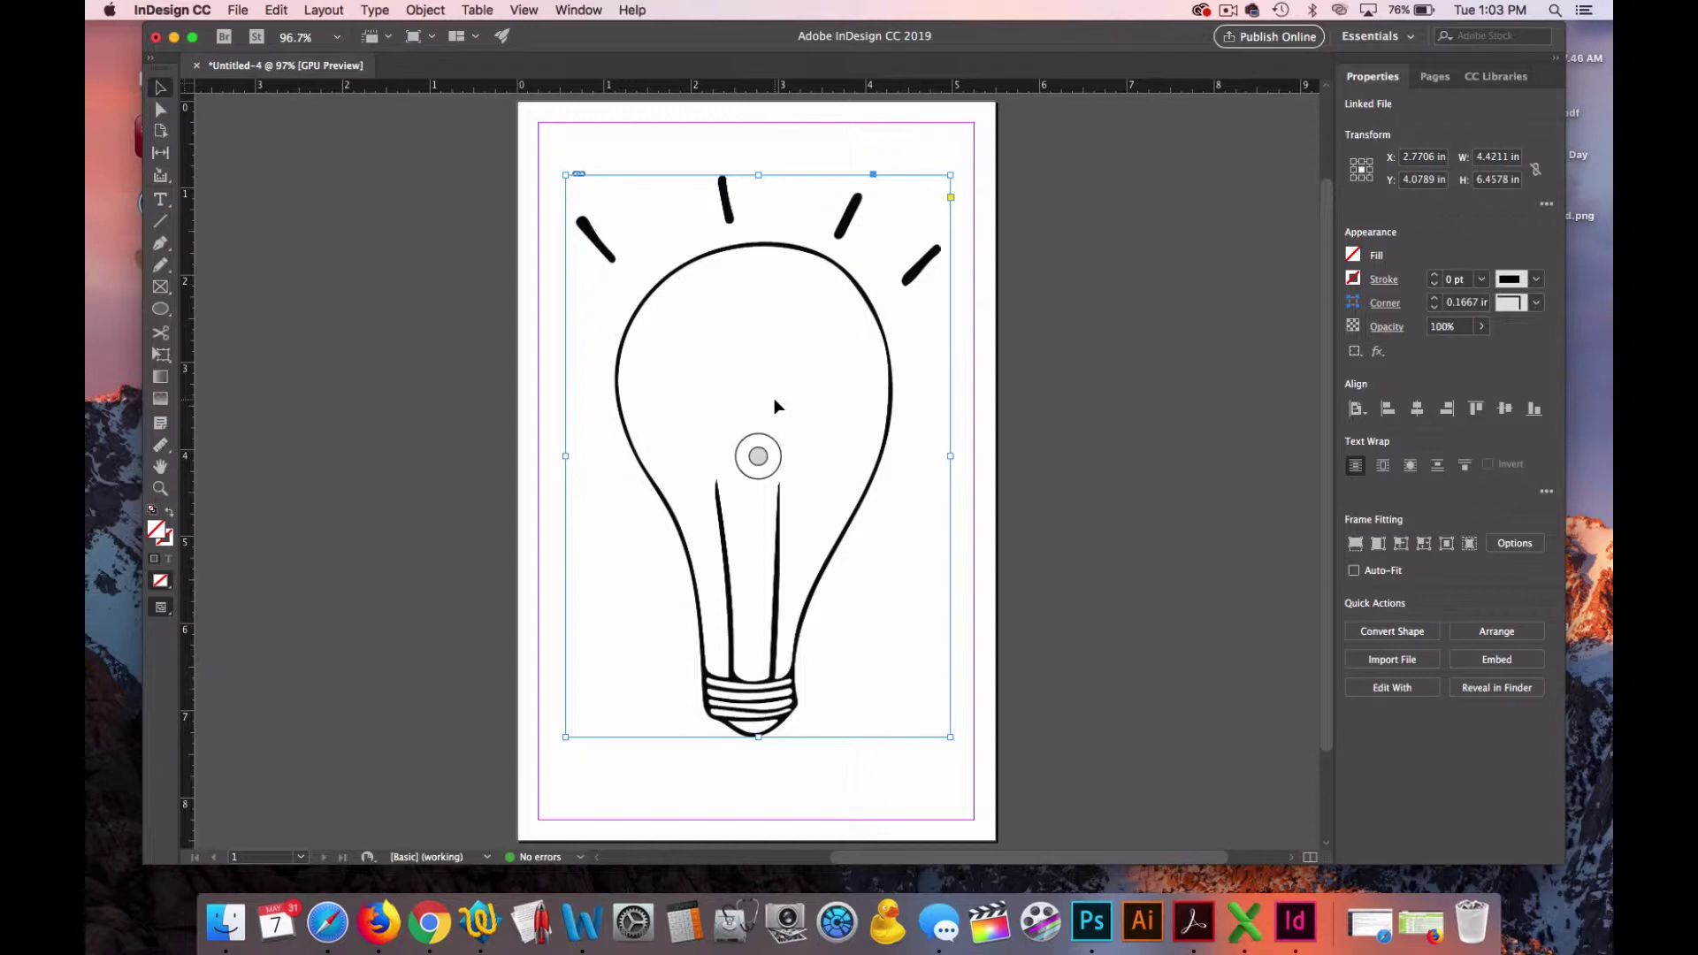
{"action": "left_click_drag", "start_coordinate": [777, 393], "coordinate": [782, 399]}
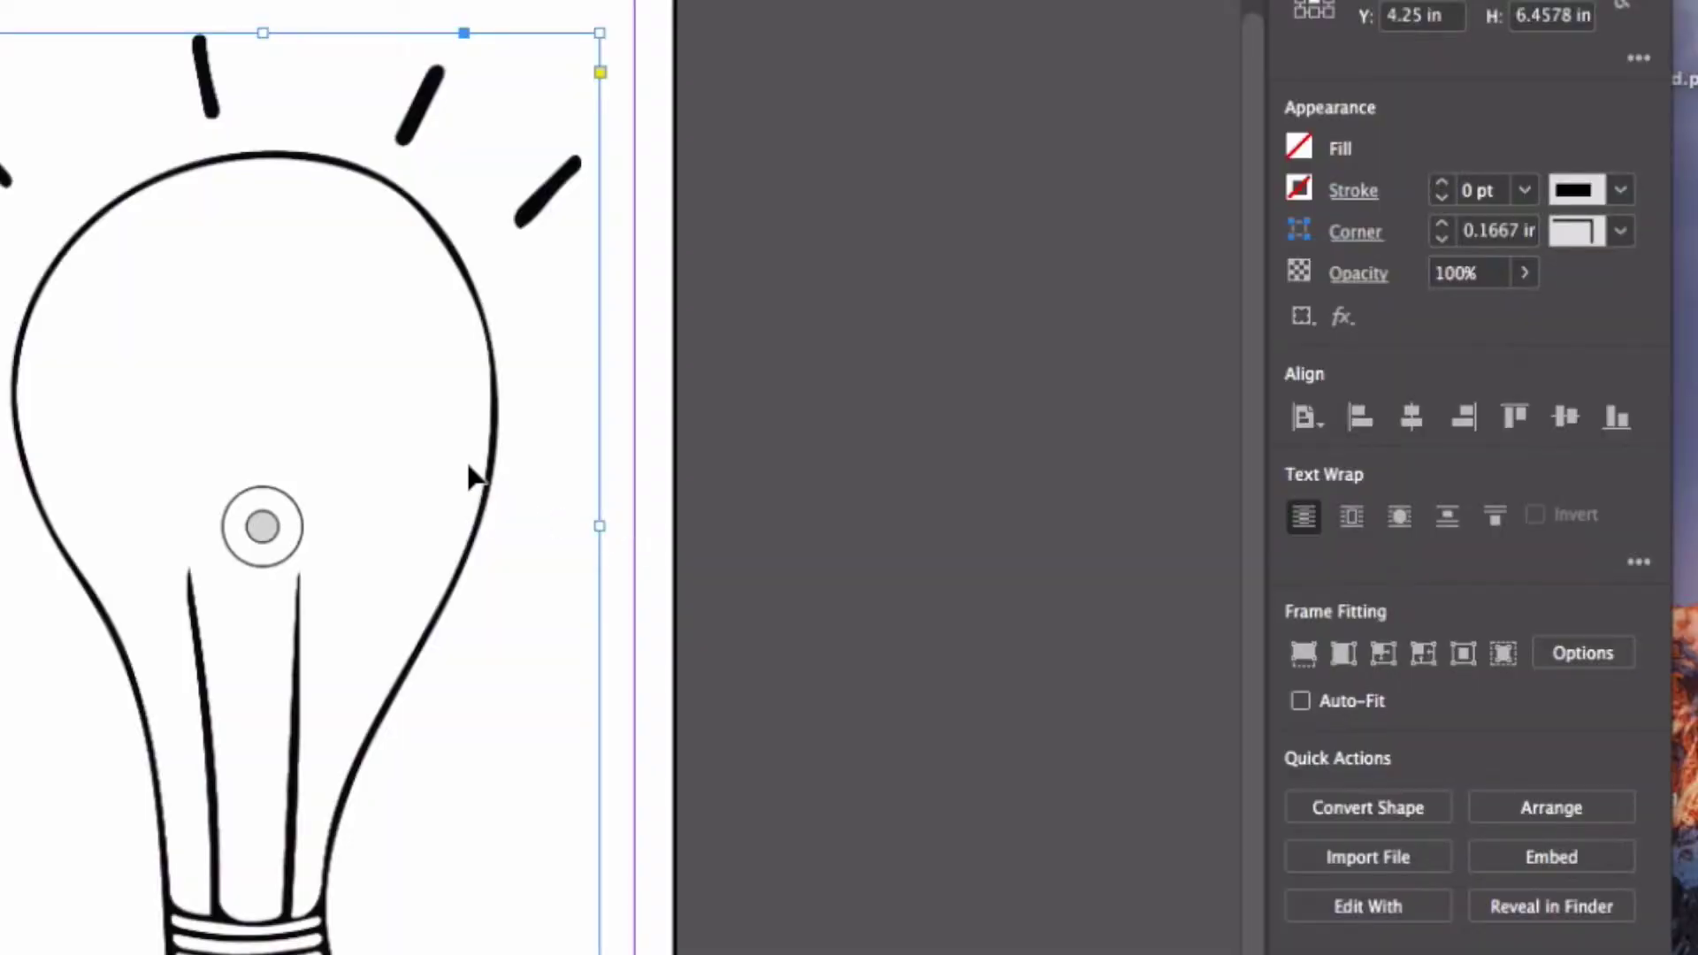
{"action": "left_click", "coordinate": [1408, 418]}
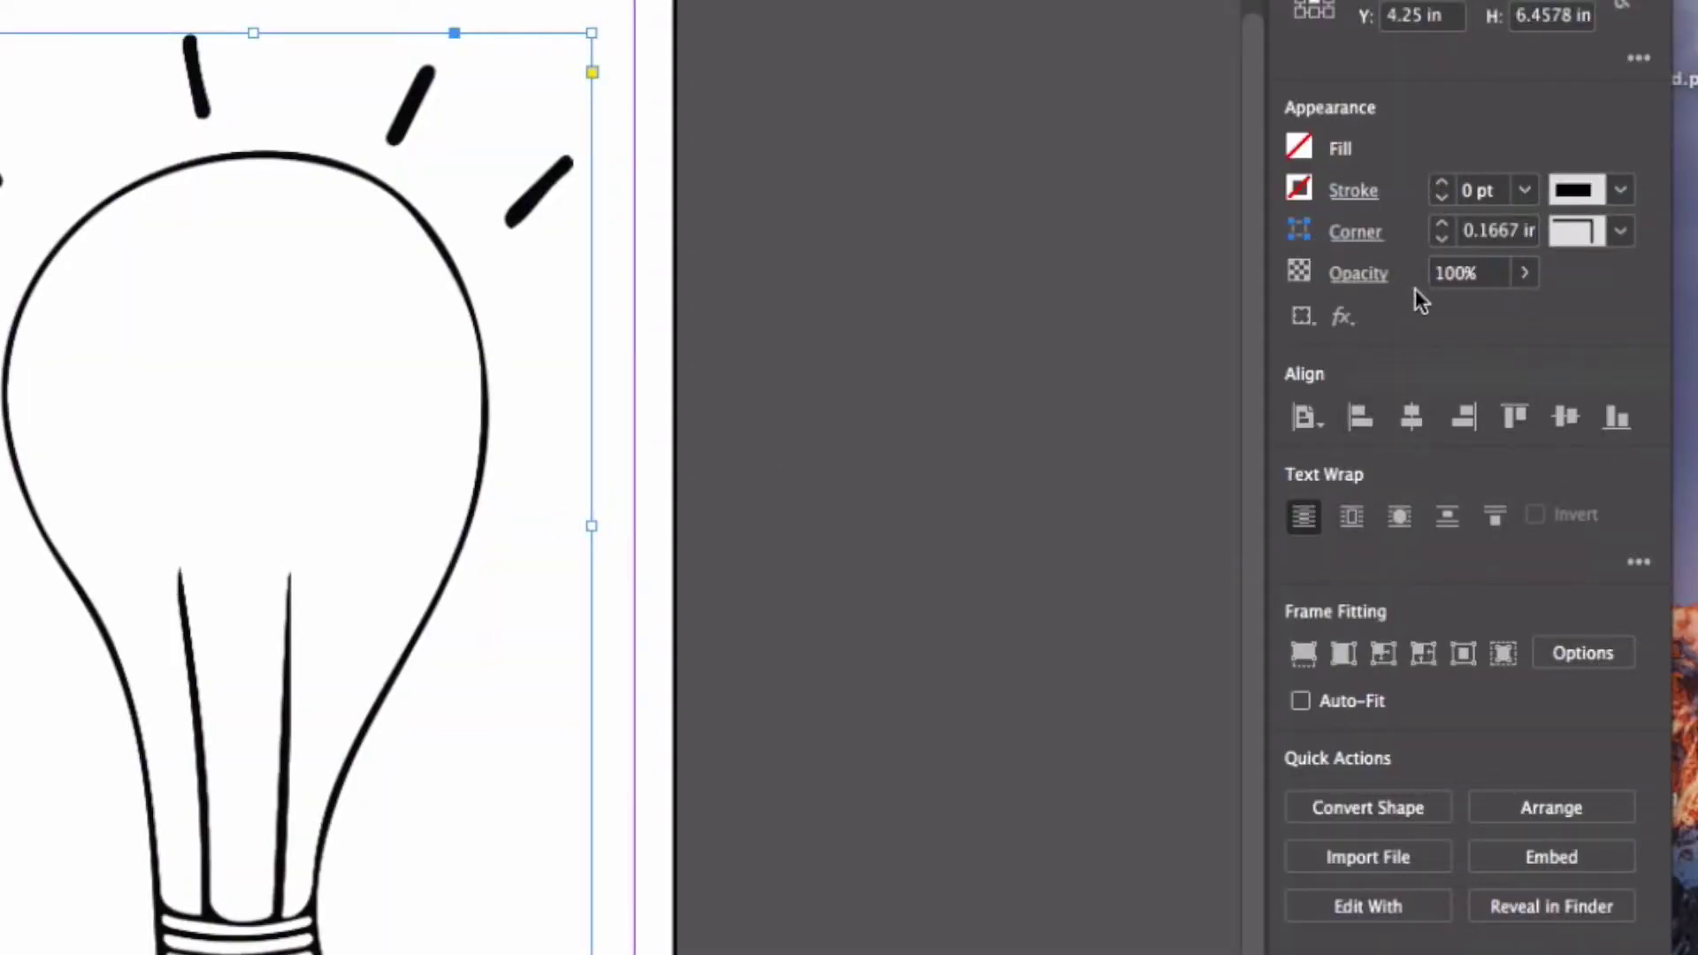
- Fade the lightbulb drawing to 25% opacity
{"action": "left_click", "coordinate": [1525, 272]}
{"action": "left_click_drag", "start_coordinate": [1520, 309], "coordinate": [1410, 354]}
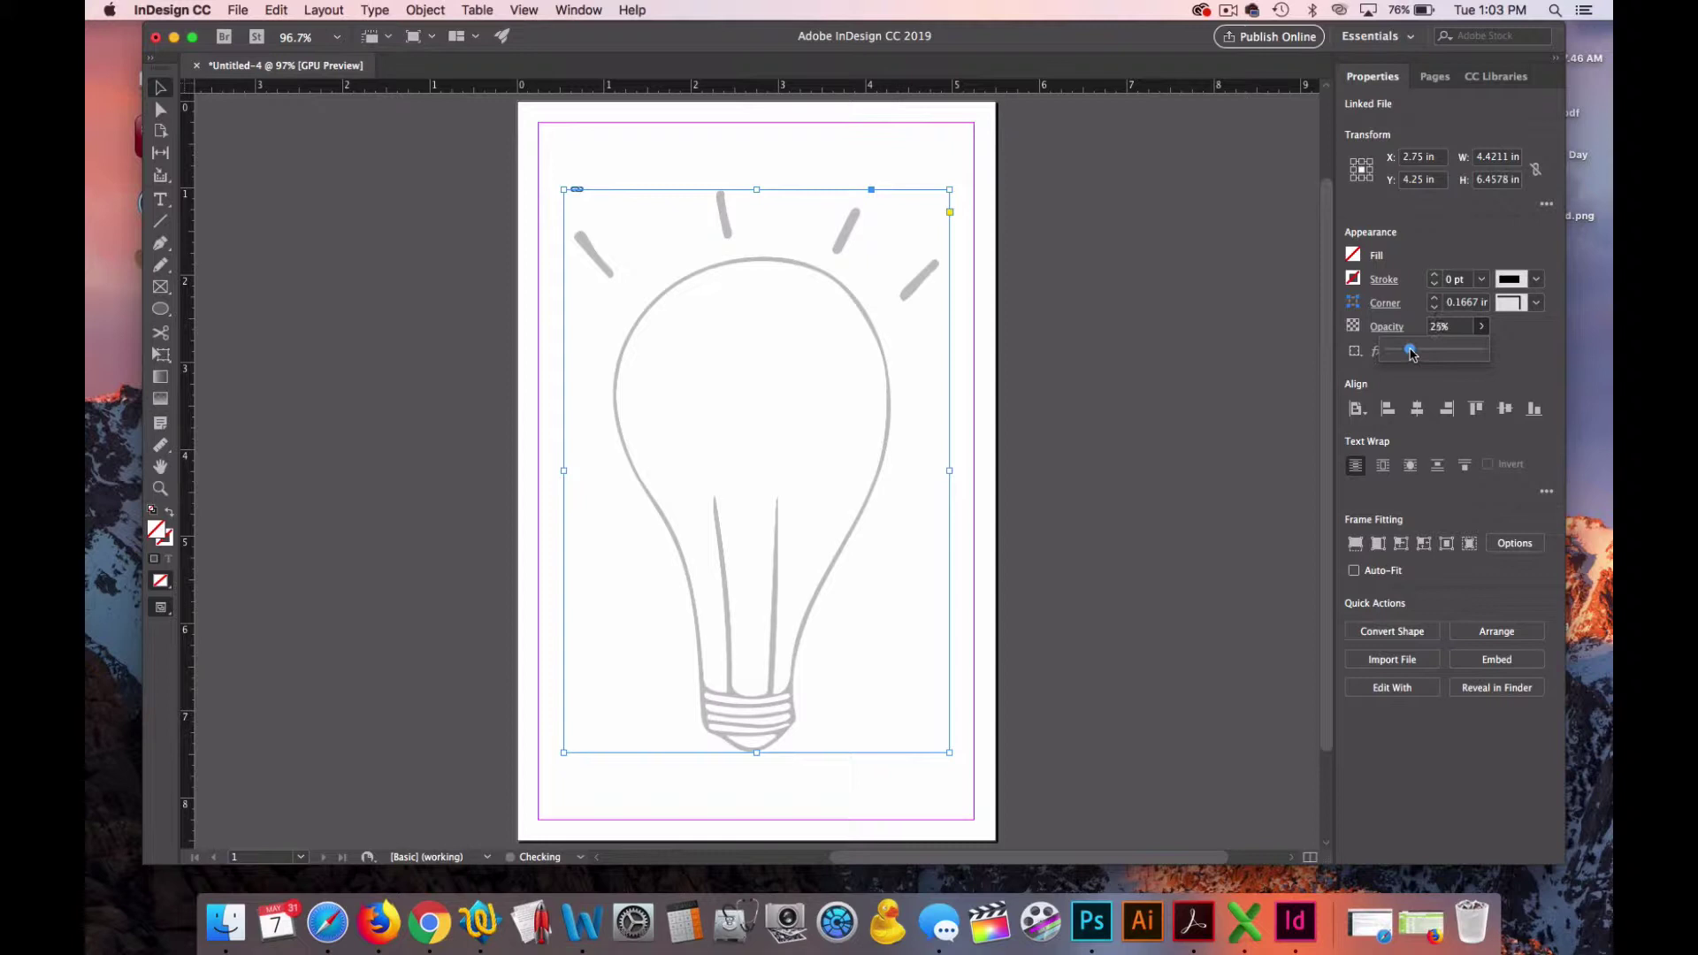
{"action": "left_click", "coordinate": [1176, 364]}
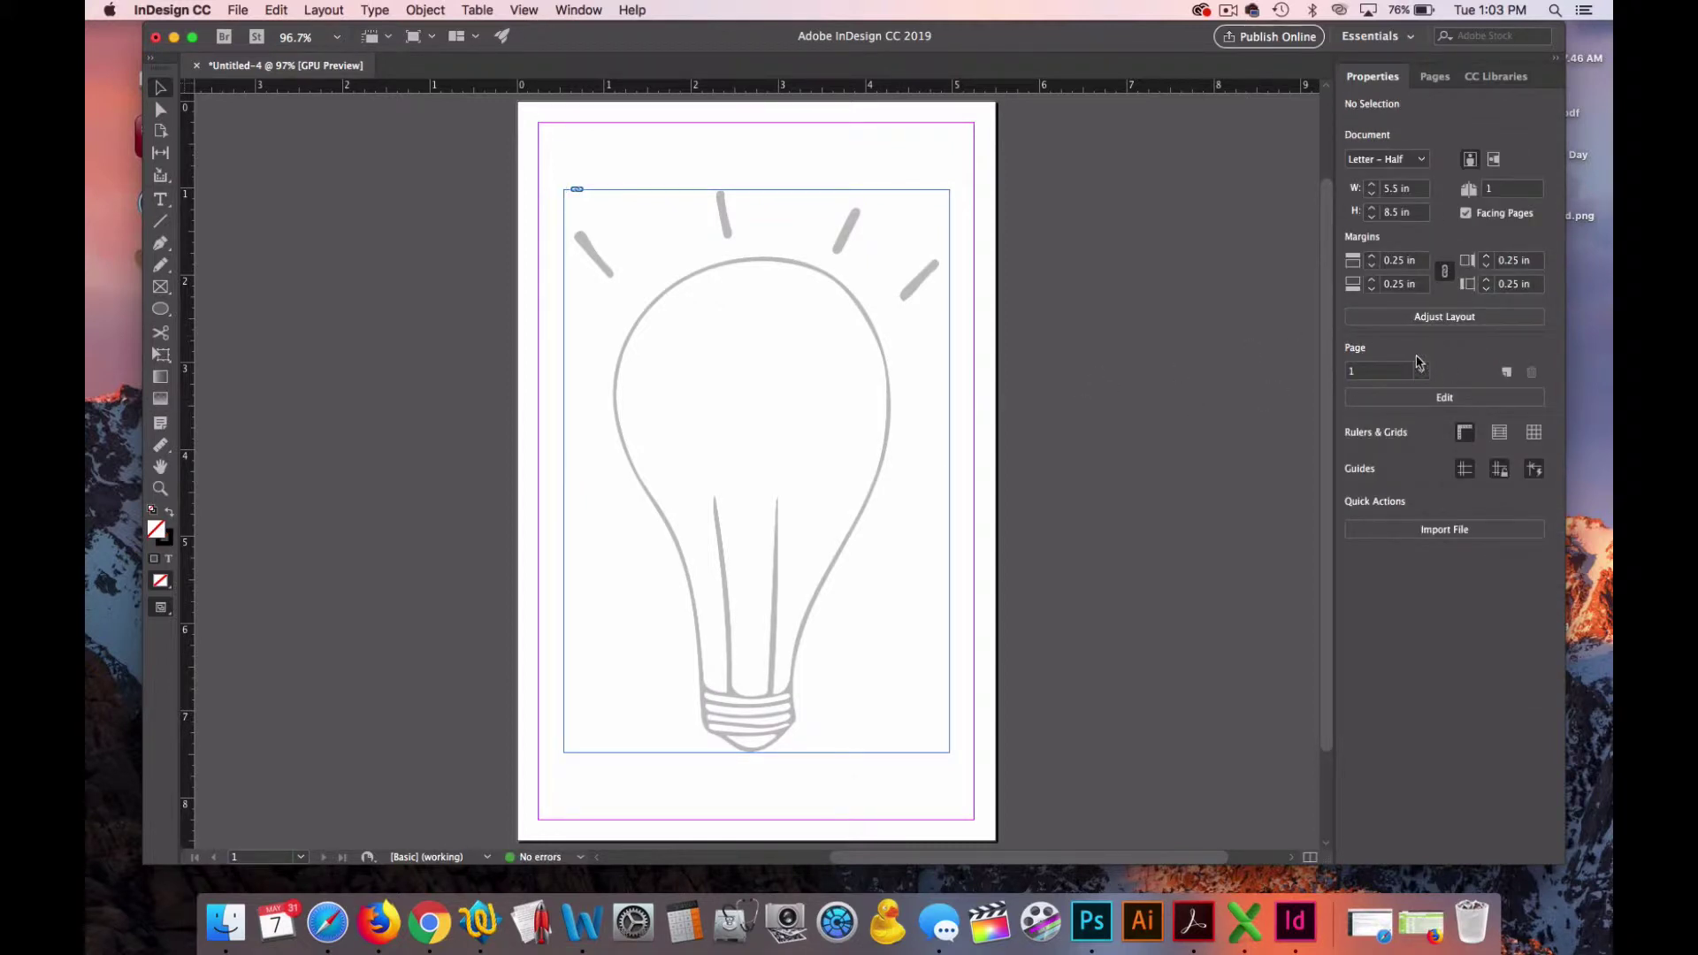
{"action": "left_click", "coordinate": [795, 389]}
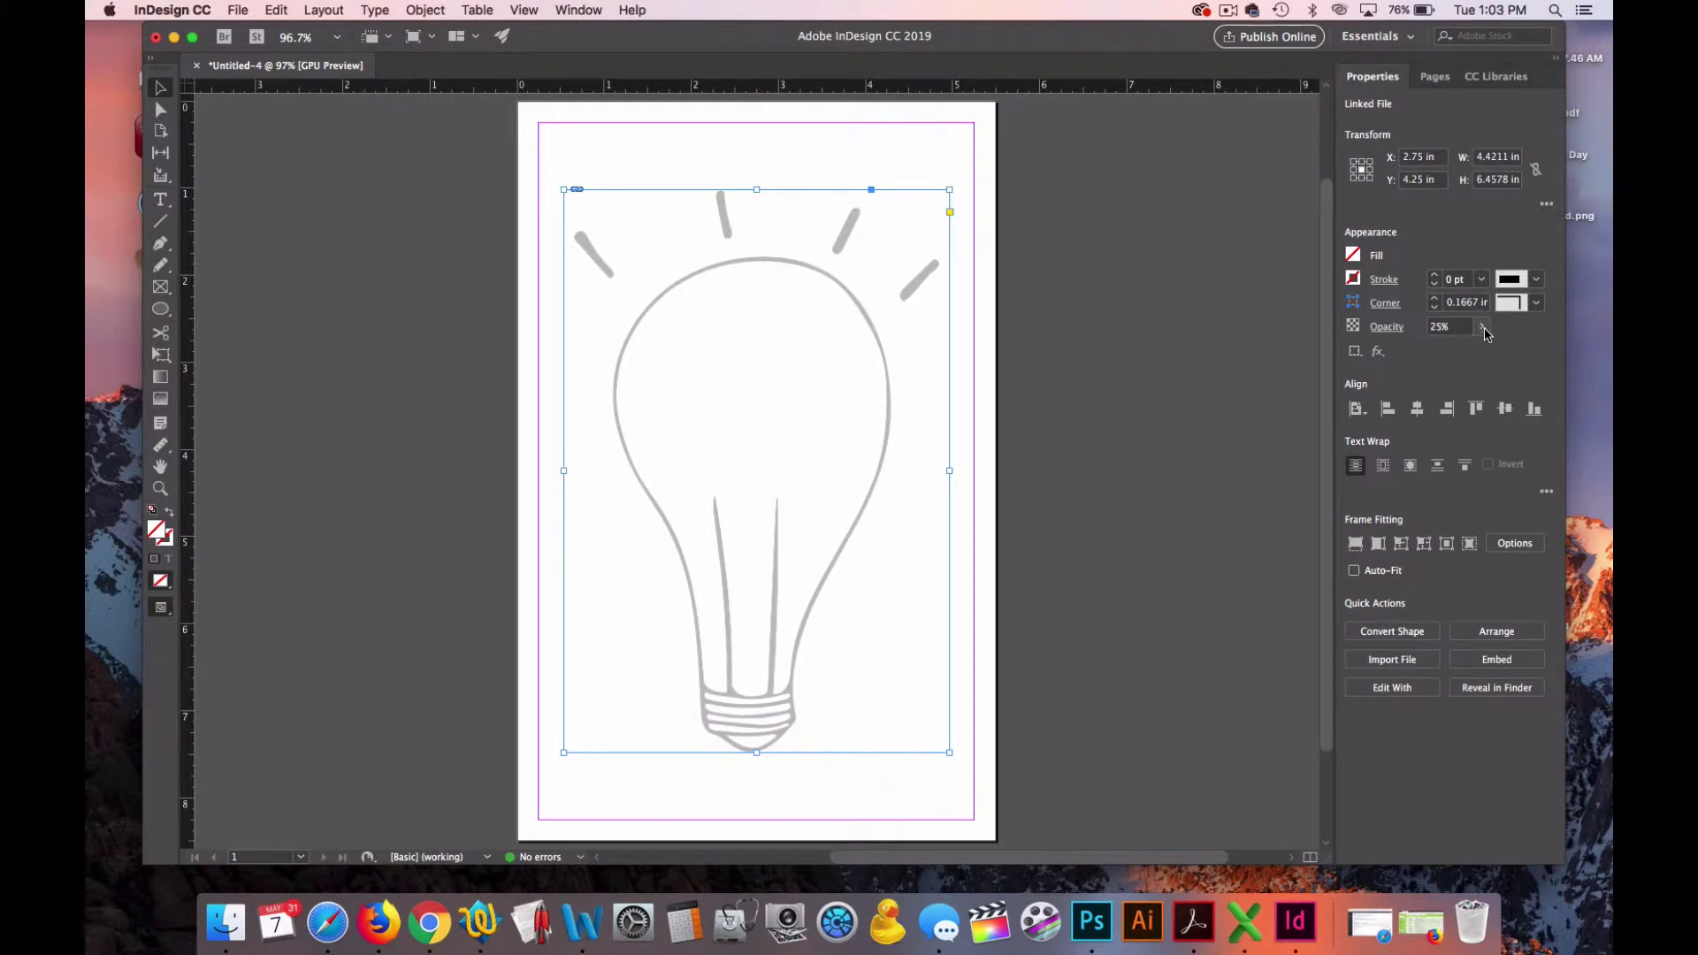
{"action": "left_click", "coordinate": [1234, 259]}
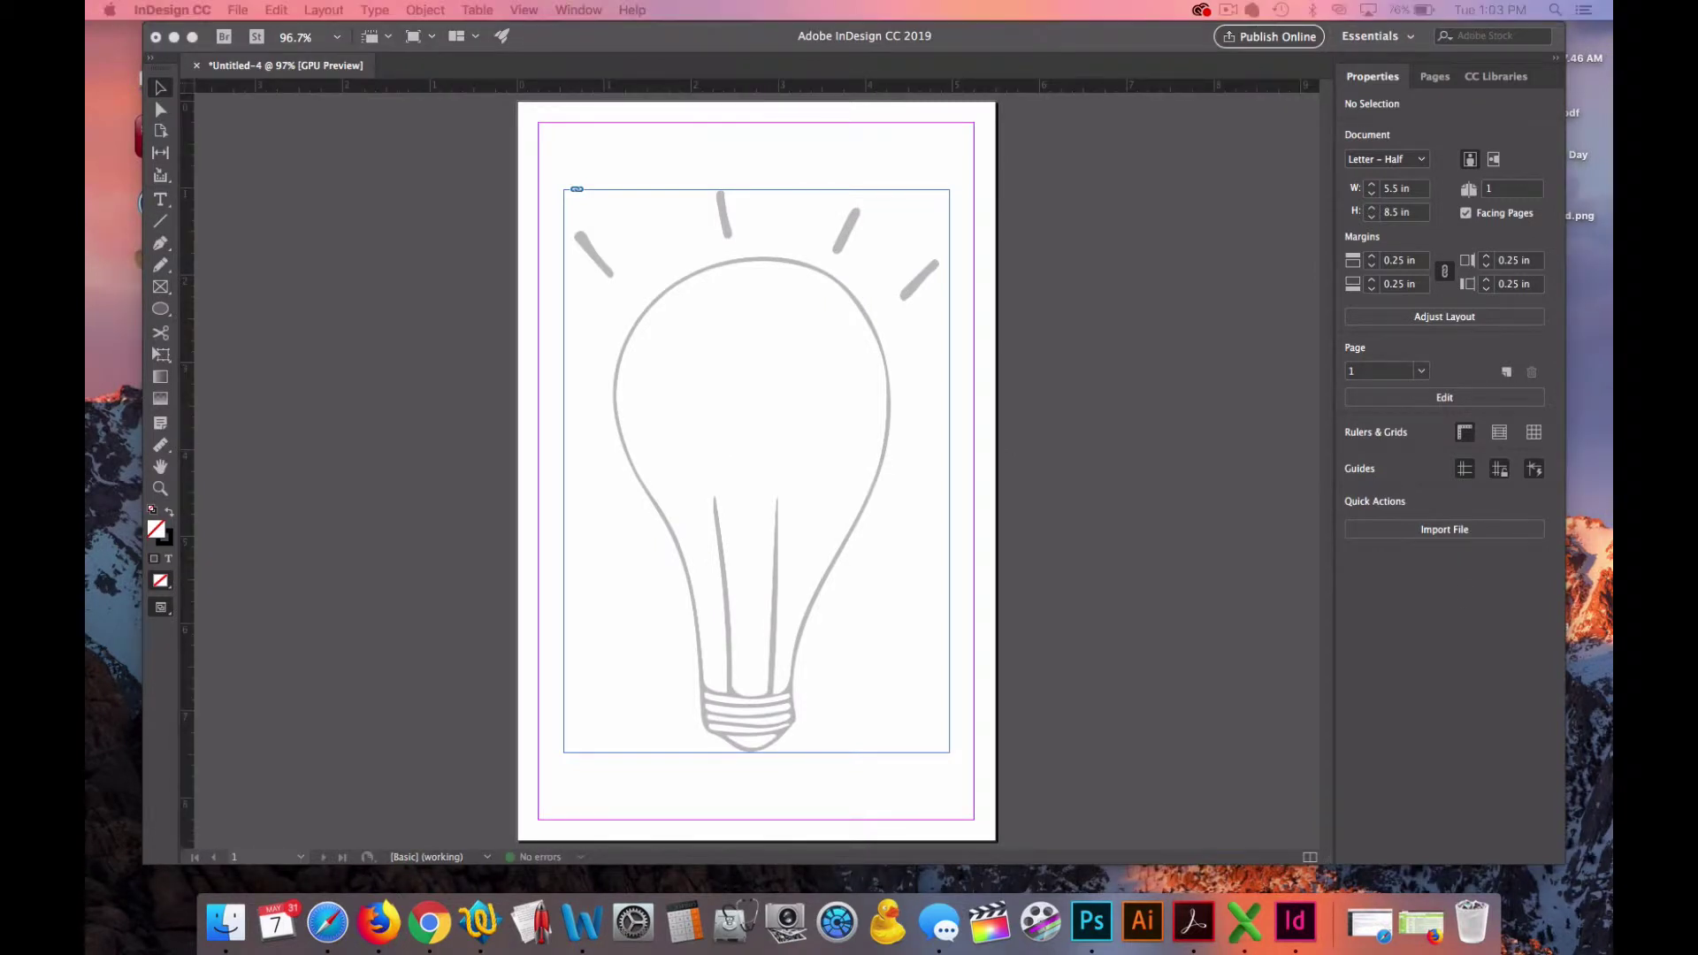
- Draw an empty text frame across the top margin, discarding a first mistaken frame
{"action": "left_click", "coordinate": [161, 218]}
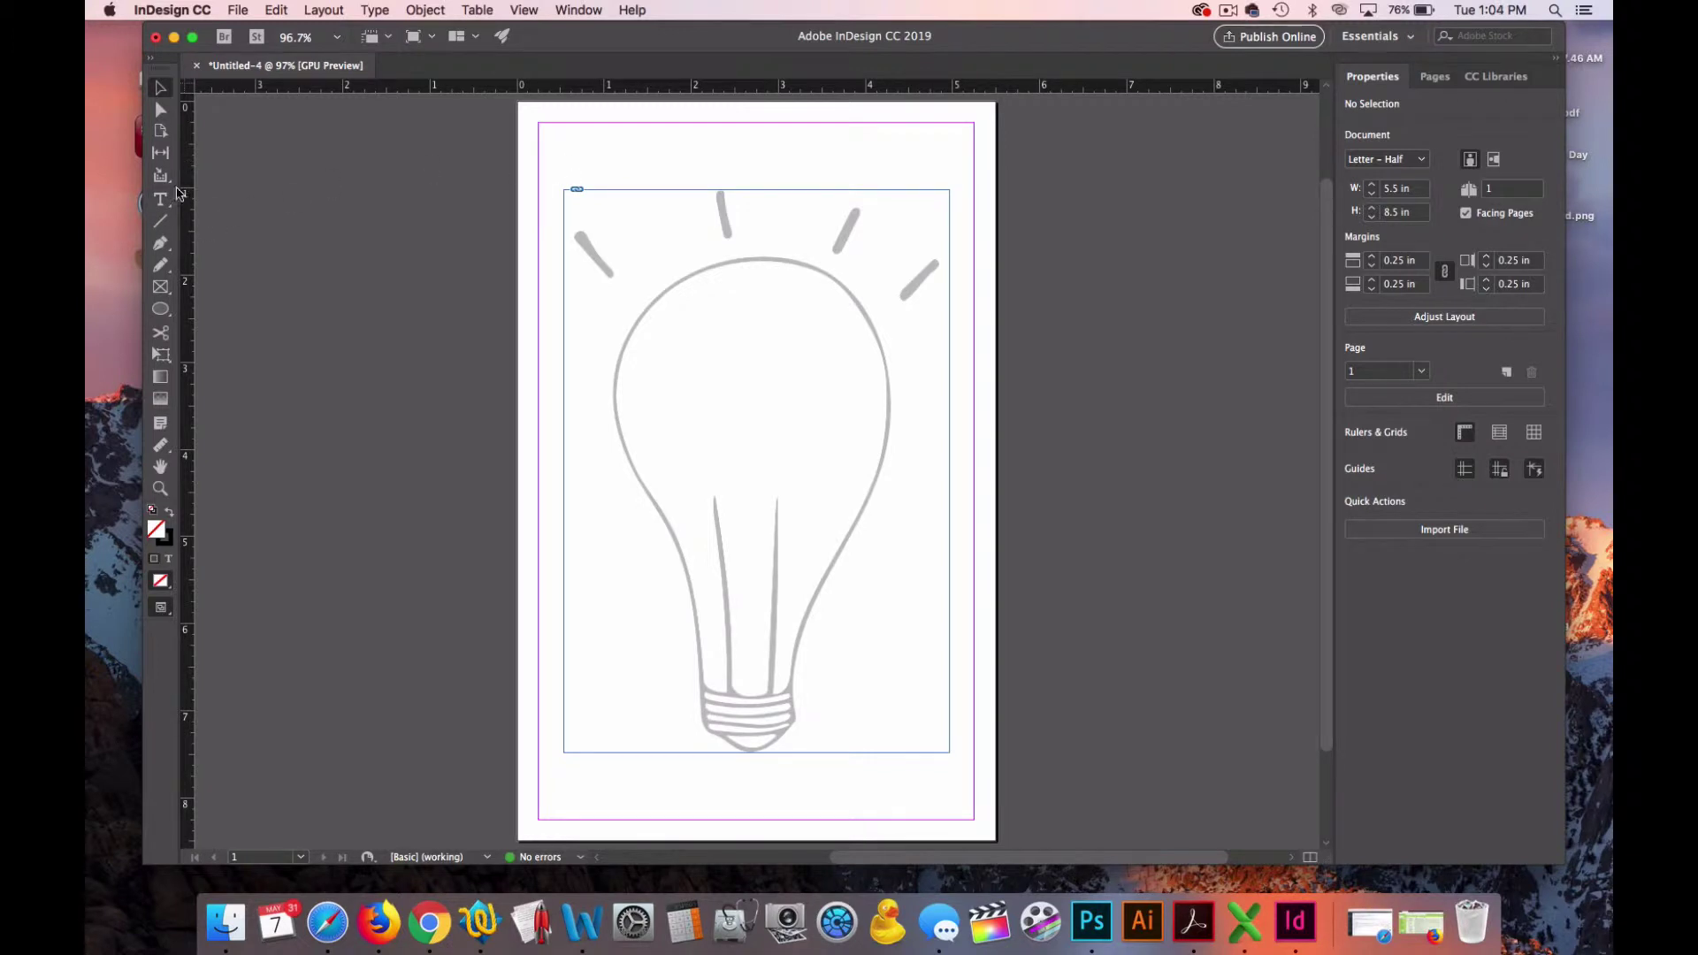
{"action": "left_click", "coordinate": [160, 200]}
{"action": "left_click_drag", "start_coordinate": [569, 130], "coordinate": [950, 186]}
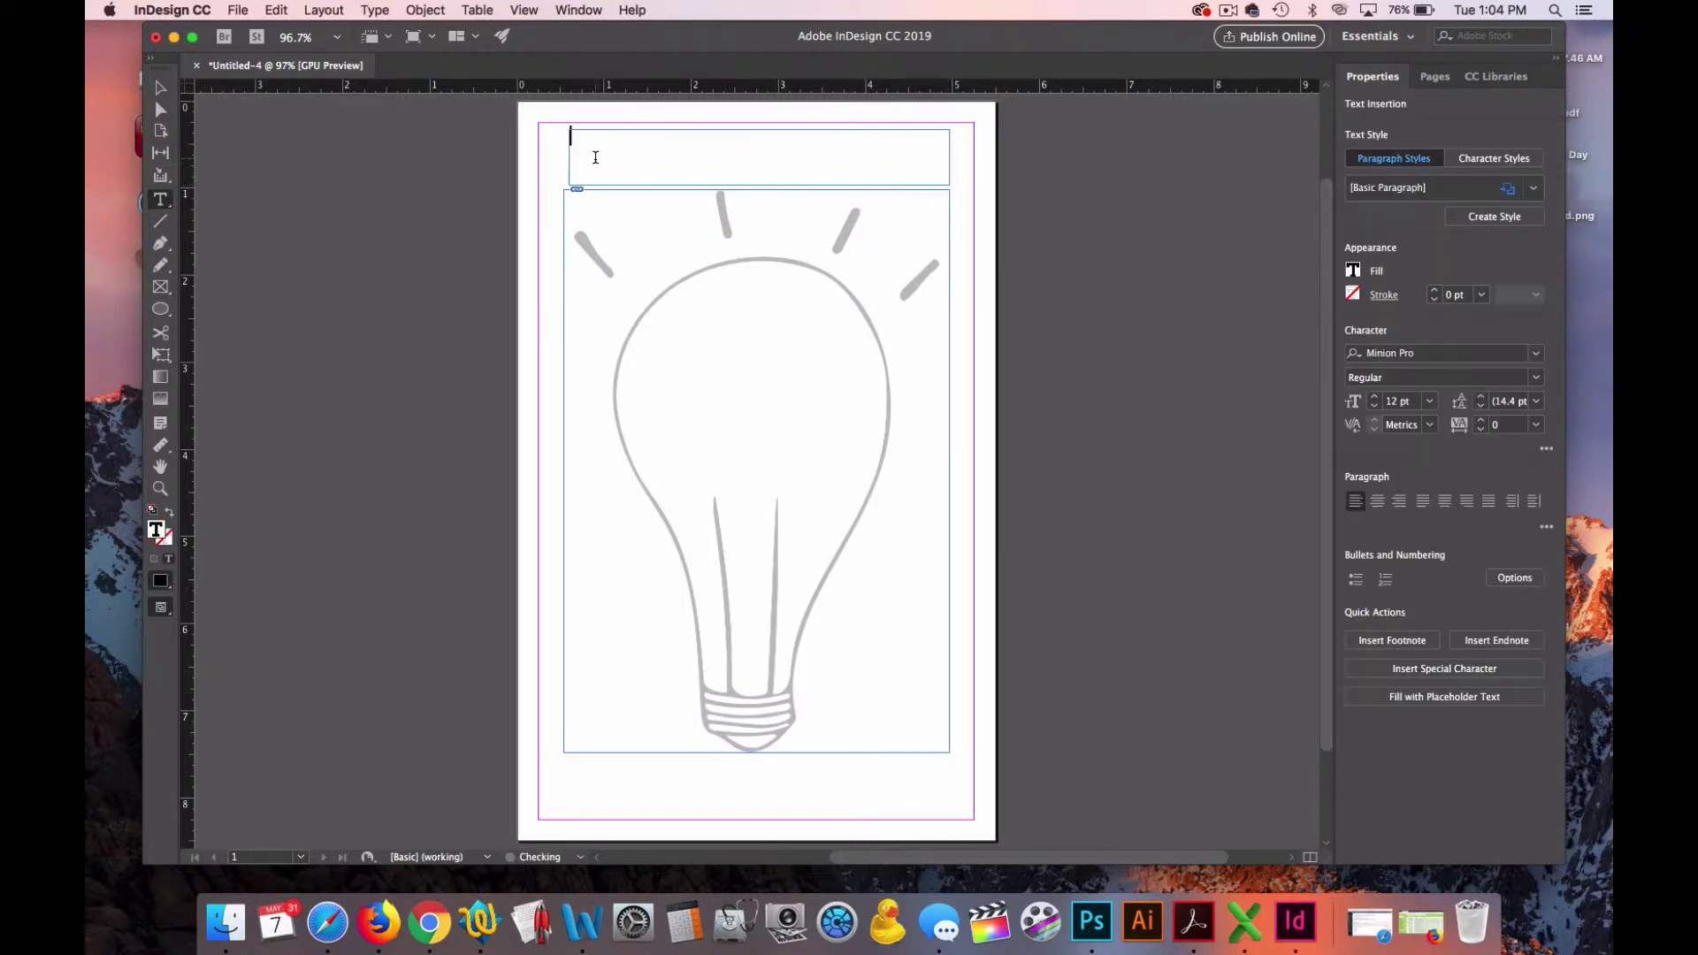
{"action": "type", "text": "Mr. Jones"}
{"action": "key", "text": "BackSpace"}
{"action": "key", "text": "BackSpace"}
{"action": "key", "text": "BackSpace"}
{"action": "key", "text": "BackSpace"}
{"action": "left_click", "coordinate": [160, 88]}
{"action": "key", "text": "Delete"}
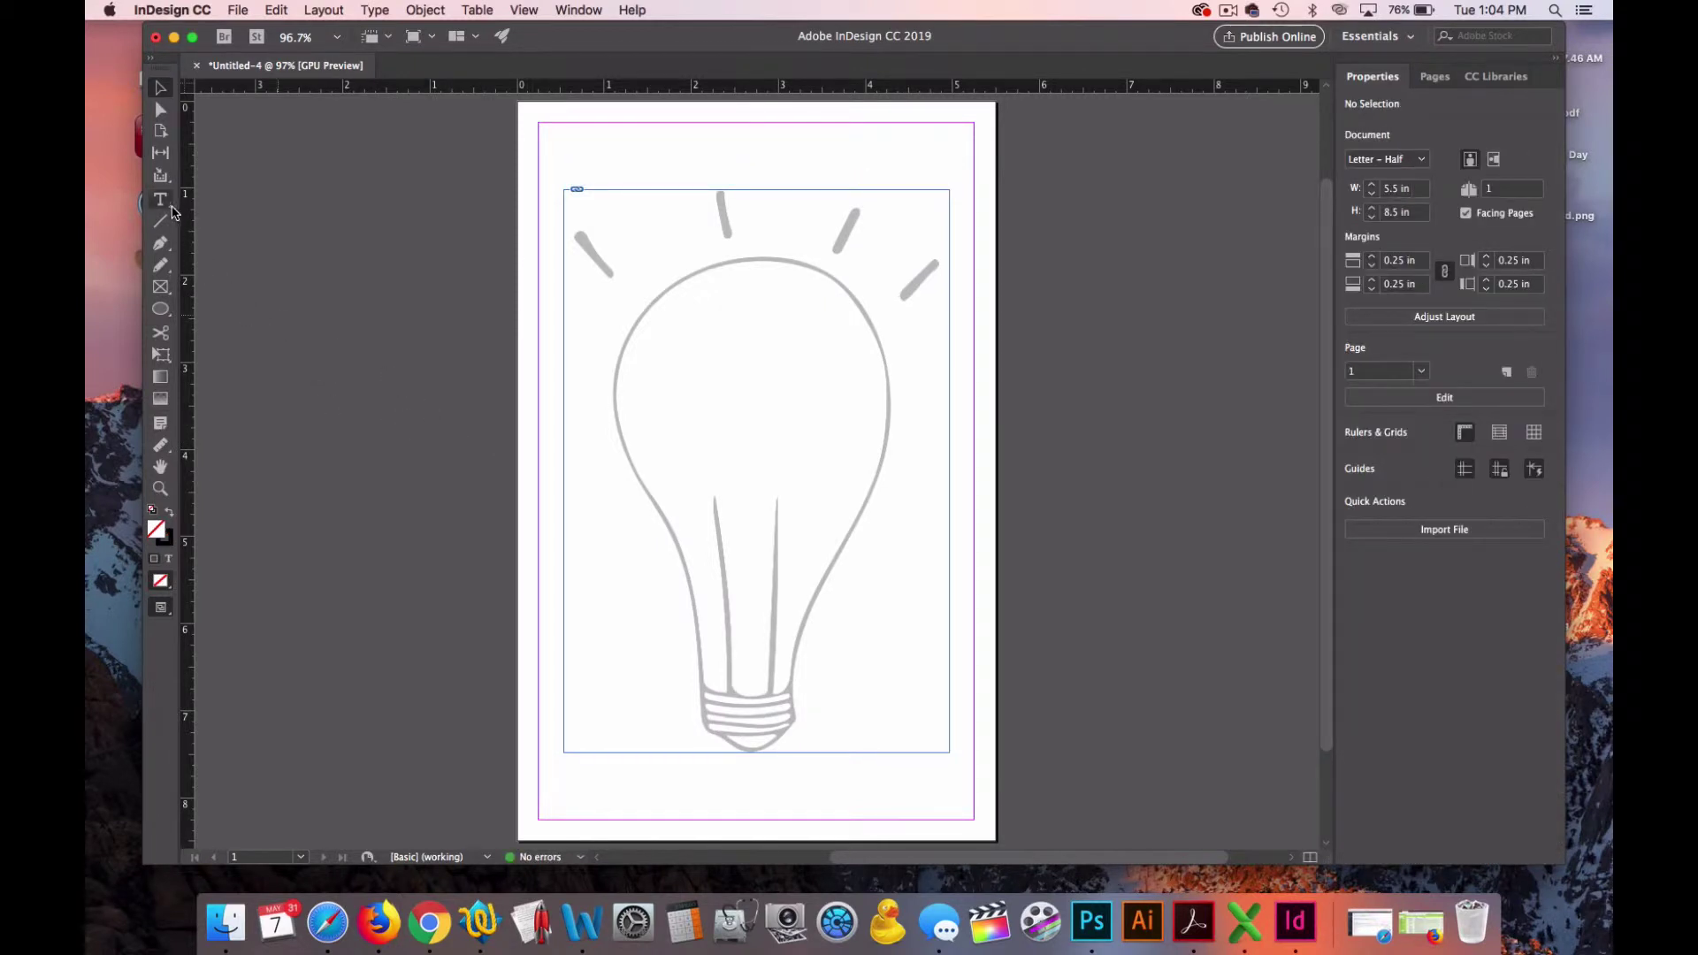
{"action": "key", "text": "t"}
{"action": "left_click_drag", "start_coordinate": [567, 123], "coordinate": [947, 182]}
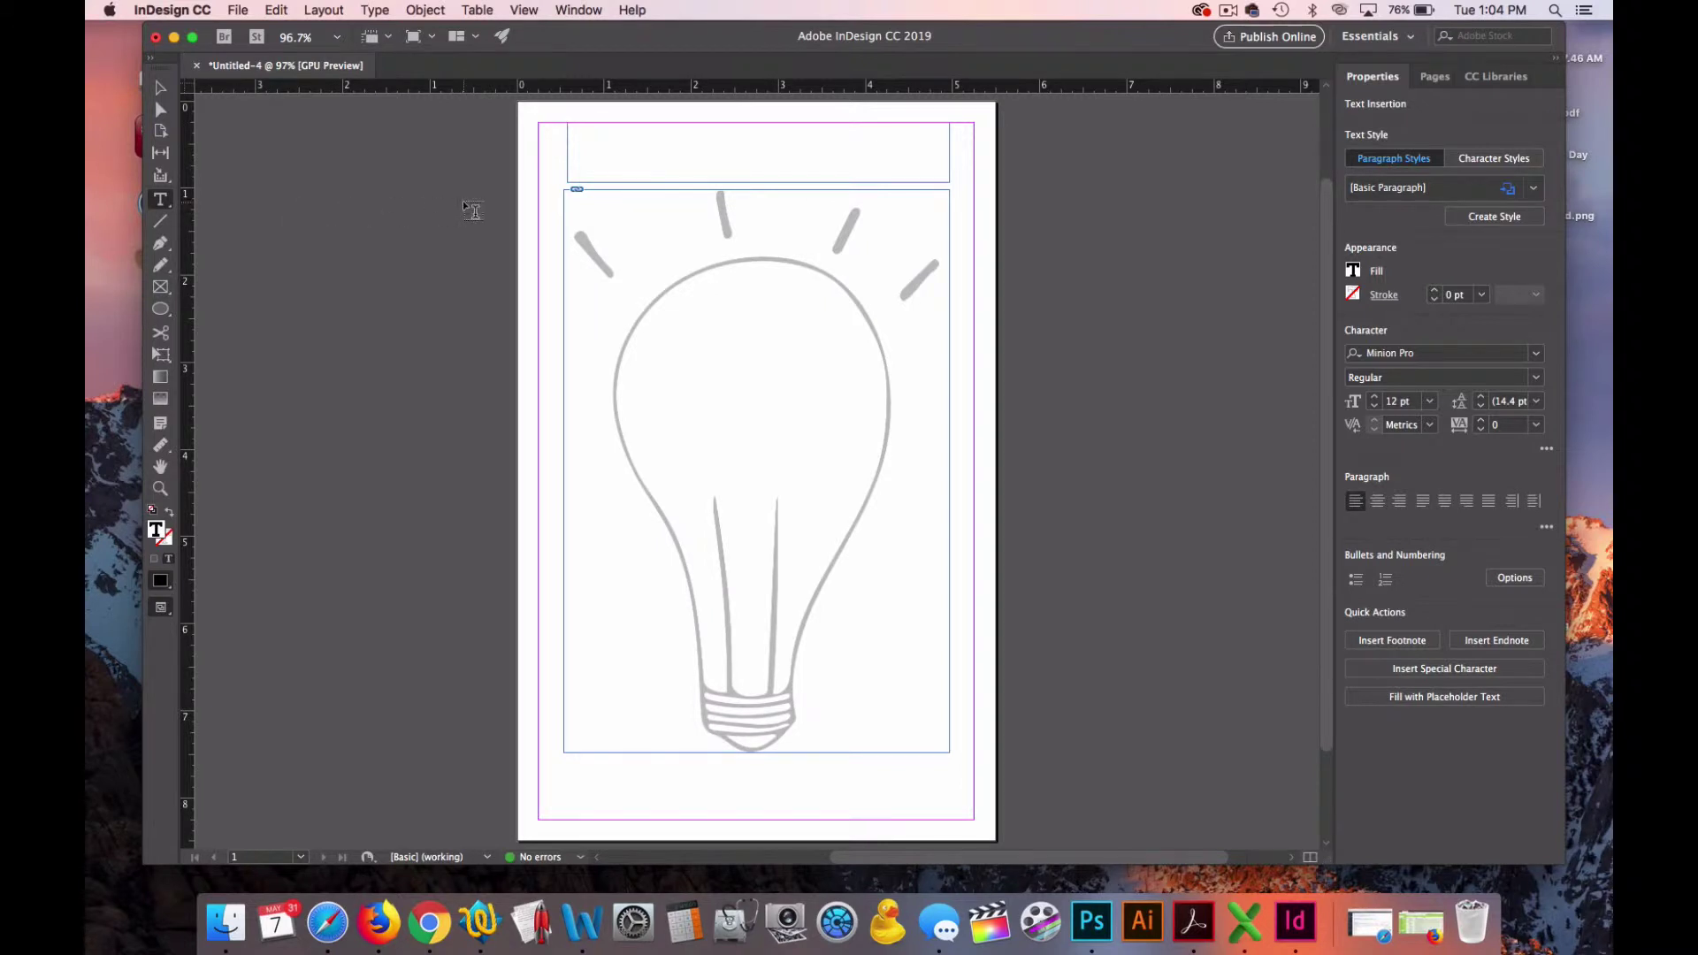
- Type the teacher's name in the top frame and set it in Luminari 31 pt
{"action": "type", "text": "Mr. Smith's"}
{"action": "triple_click", "coordinate": [590, 130]}
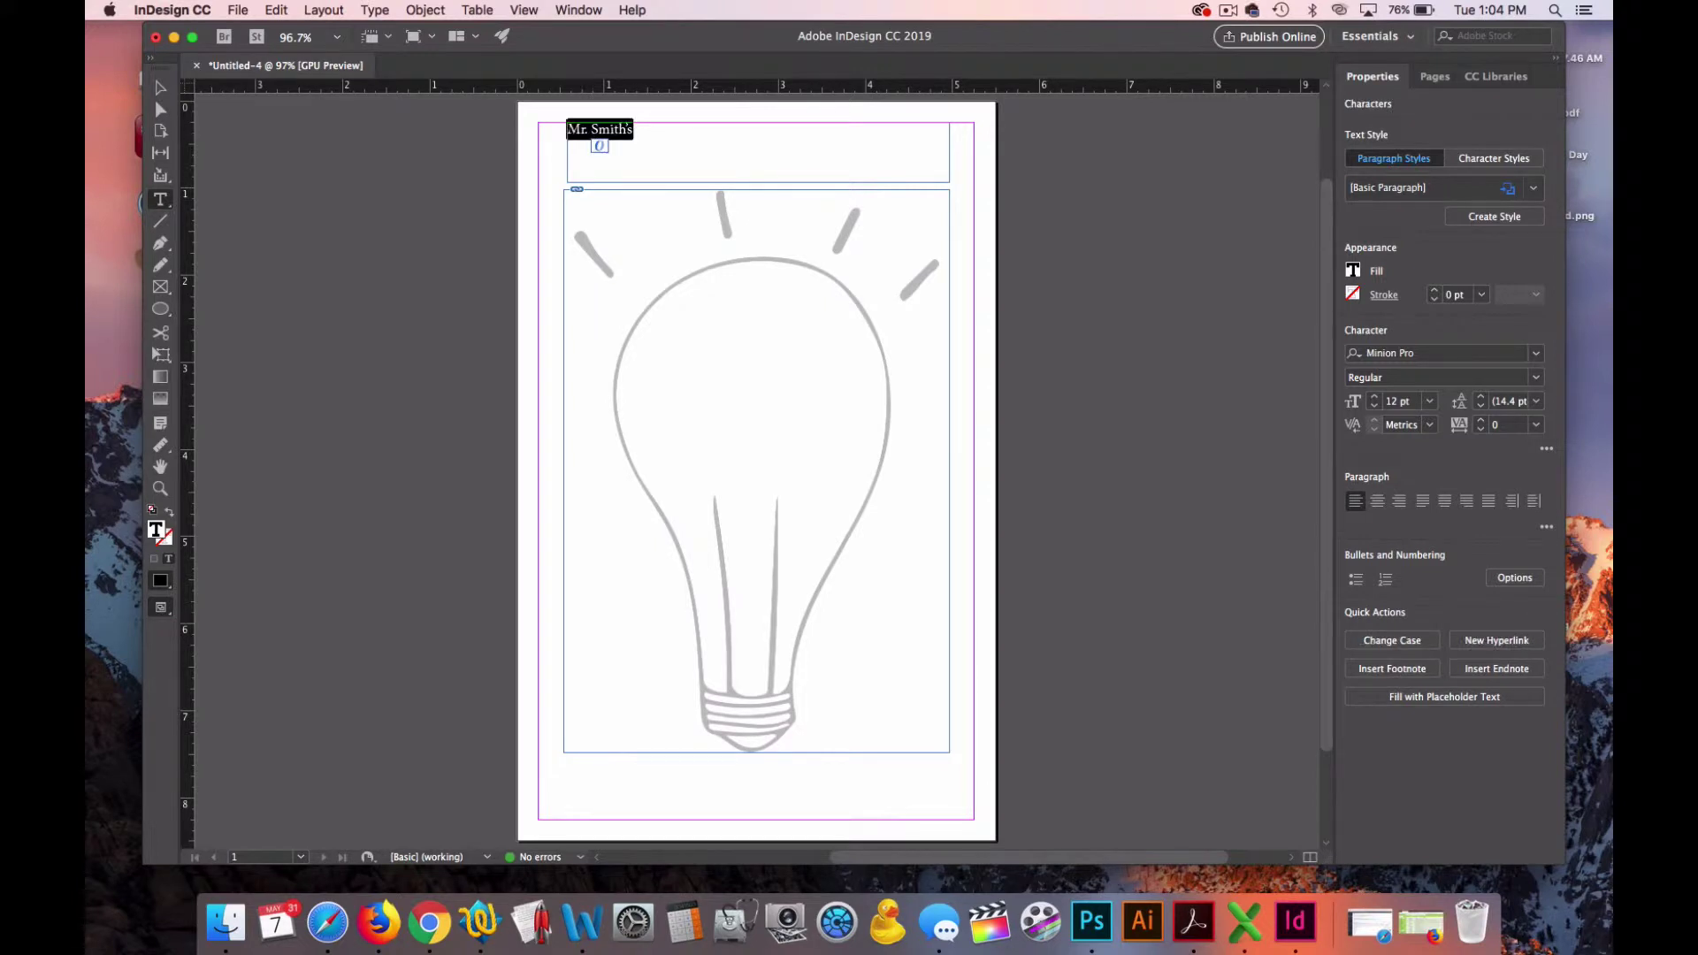
{"action": "left_click", "coordinate": [1535, 354]}
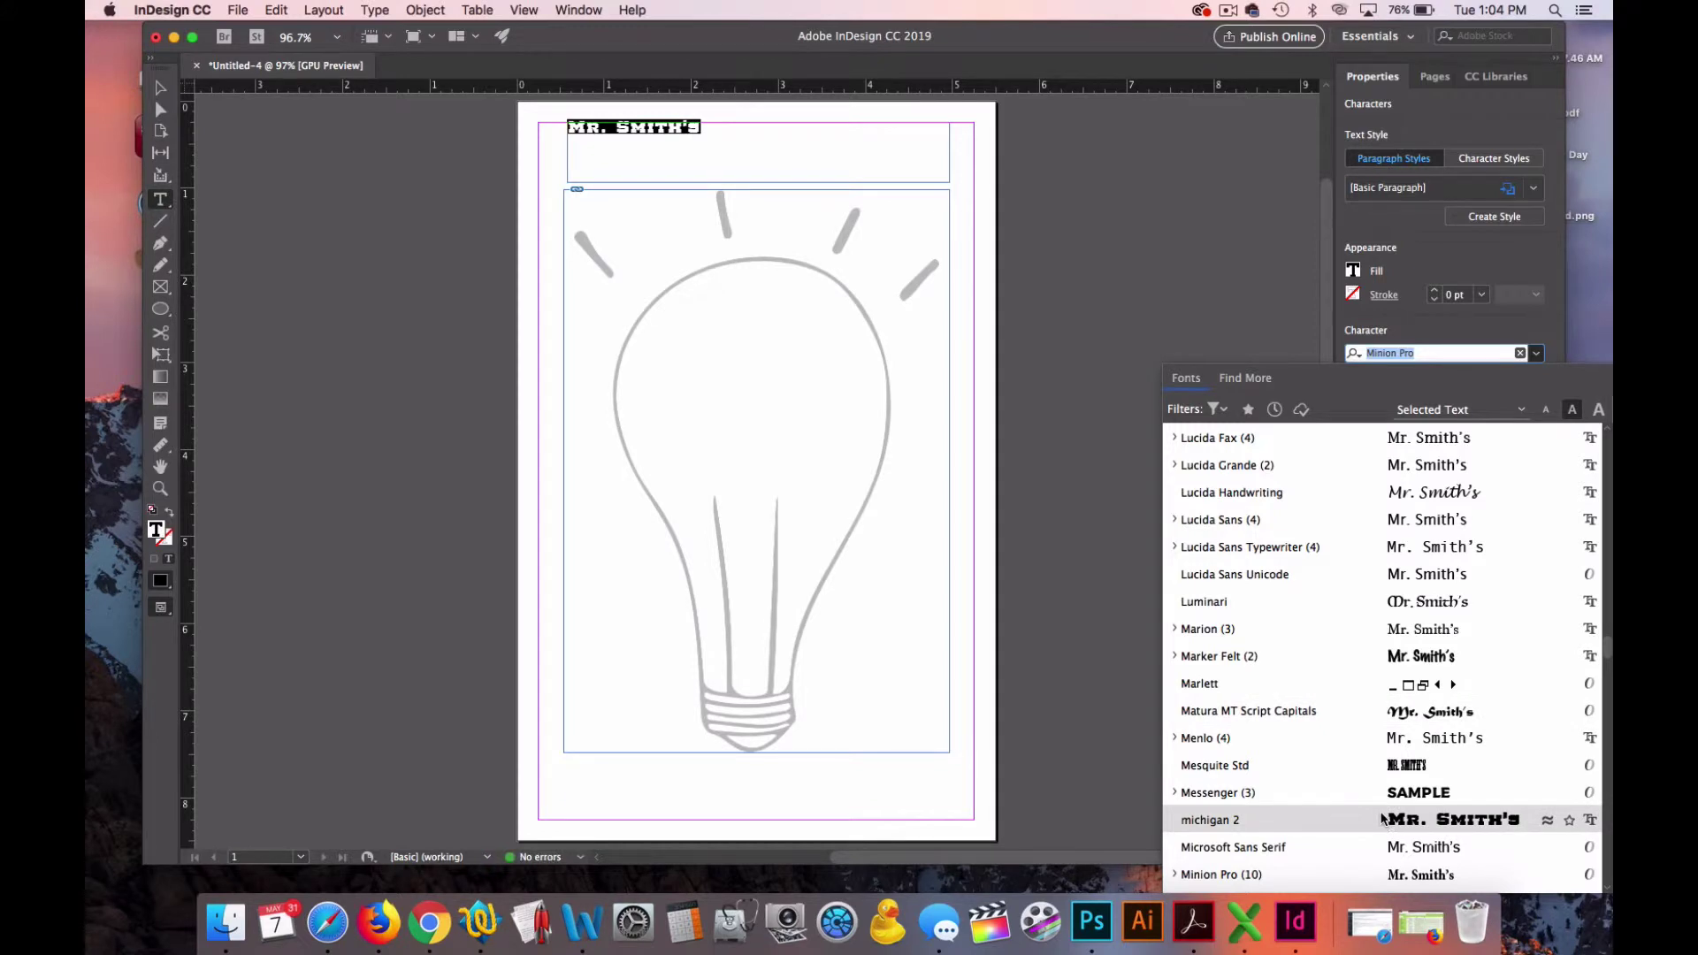
{"action": "left_click", "coordinate": [1393, 610]}
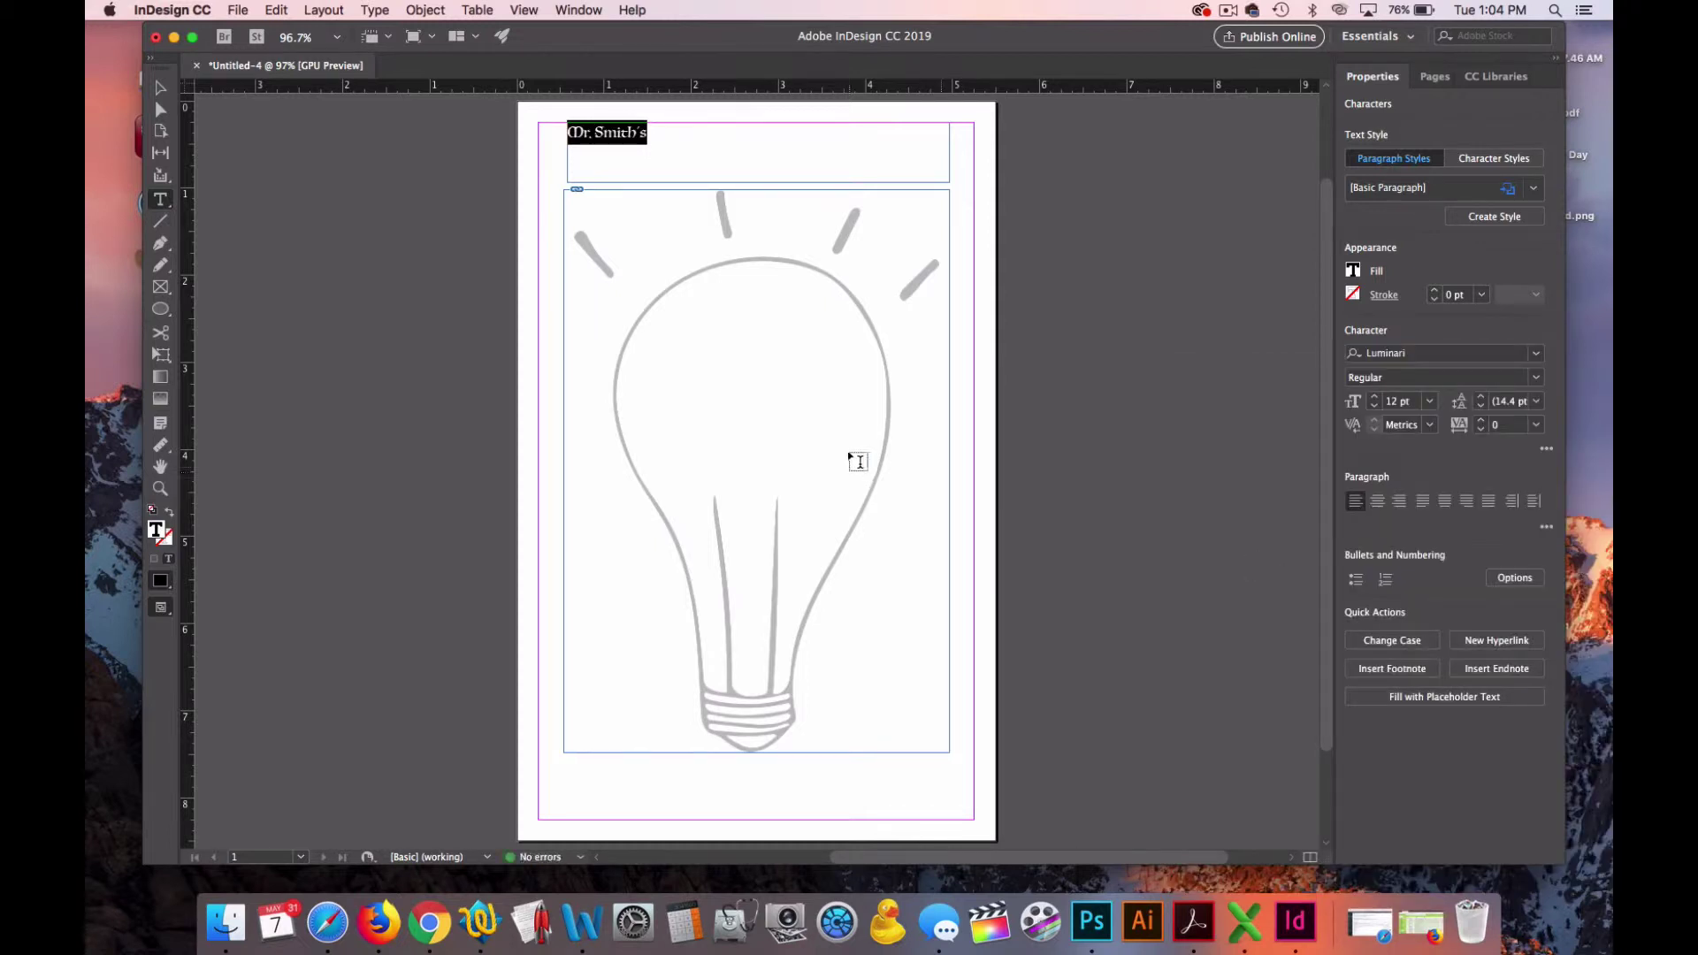
{"action": "left_click", "coordinate": [1376, 397]}
{"action": "left_click", "coordinate": [1376, 397]}
{"action": "left_click", "coordinate": [1376, 397]}
{"action": "left_click", "coordinate": [1376, 397]}
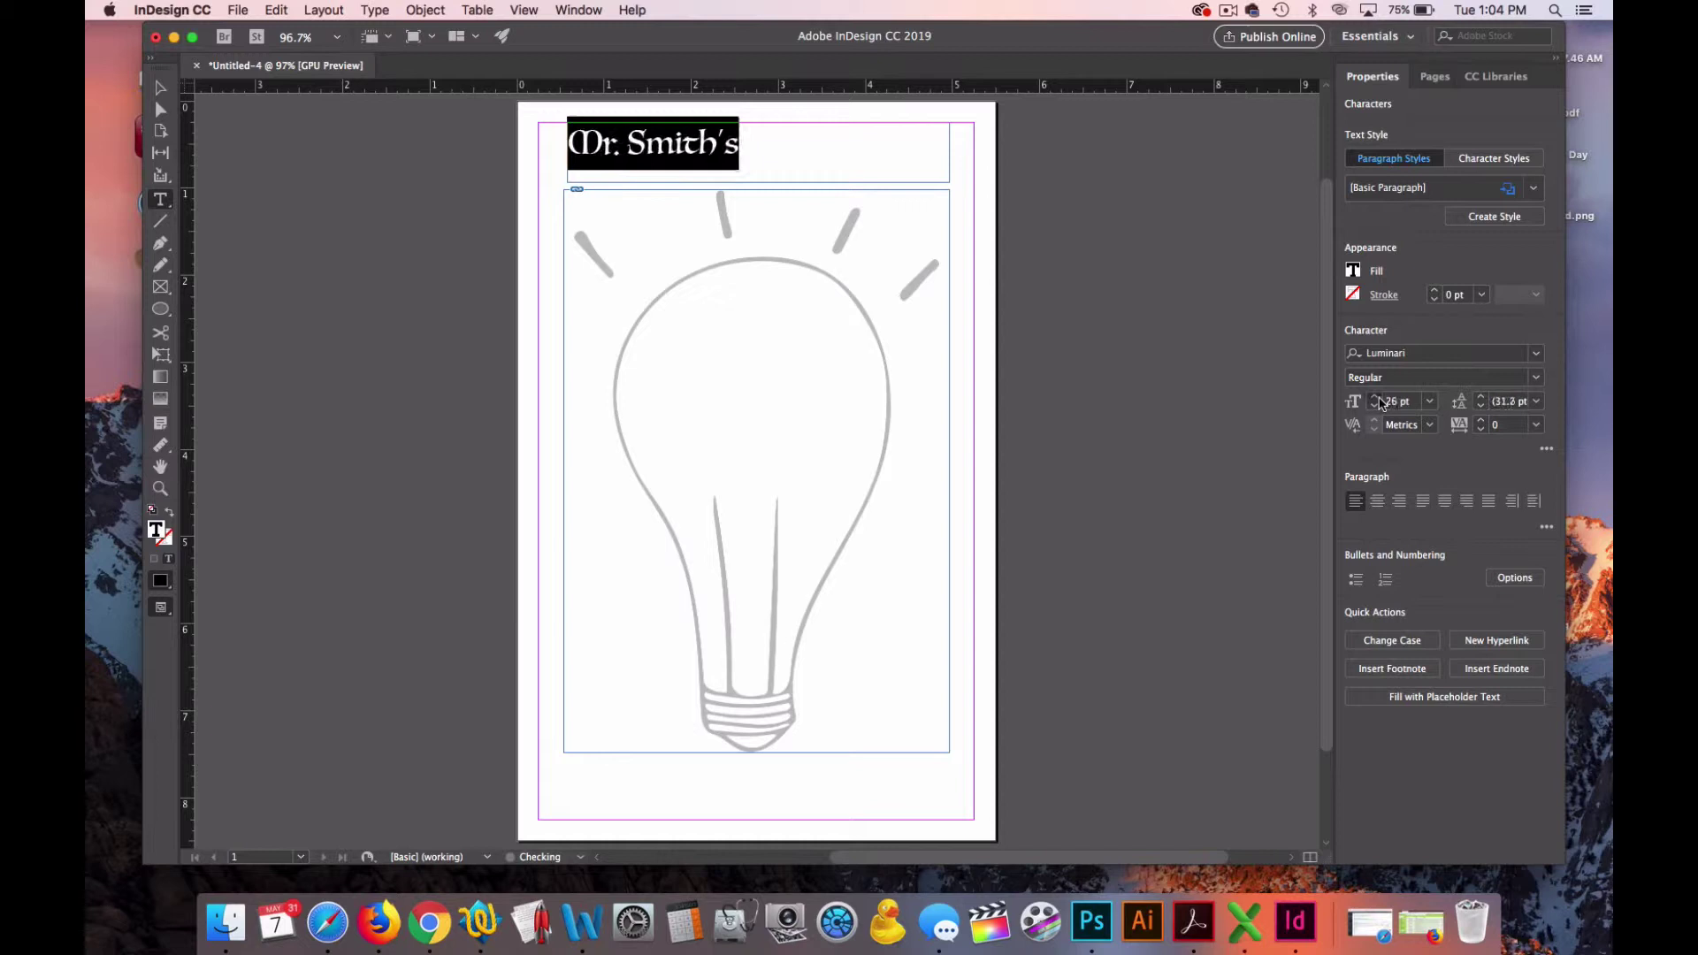
{"action": "left_click", "coordinate": [1376, 397]}
{"action": "left_click", "coordinate": [1376, 397]}
{"action": "left_click", "coordinate": [1376, 397]}
{"action": "left_click", "coordinate": [1376, 397]}
{"action": "left_click", "coordinate": [1376, 397]}
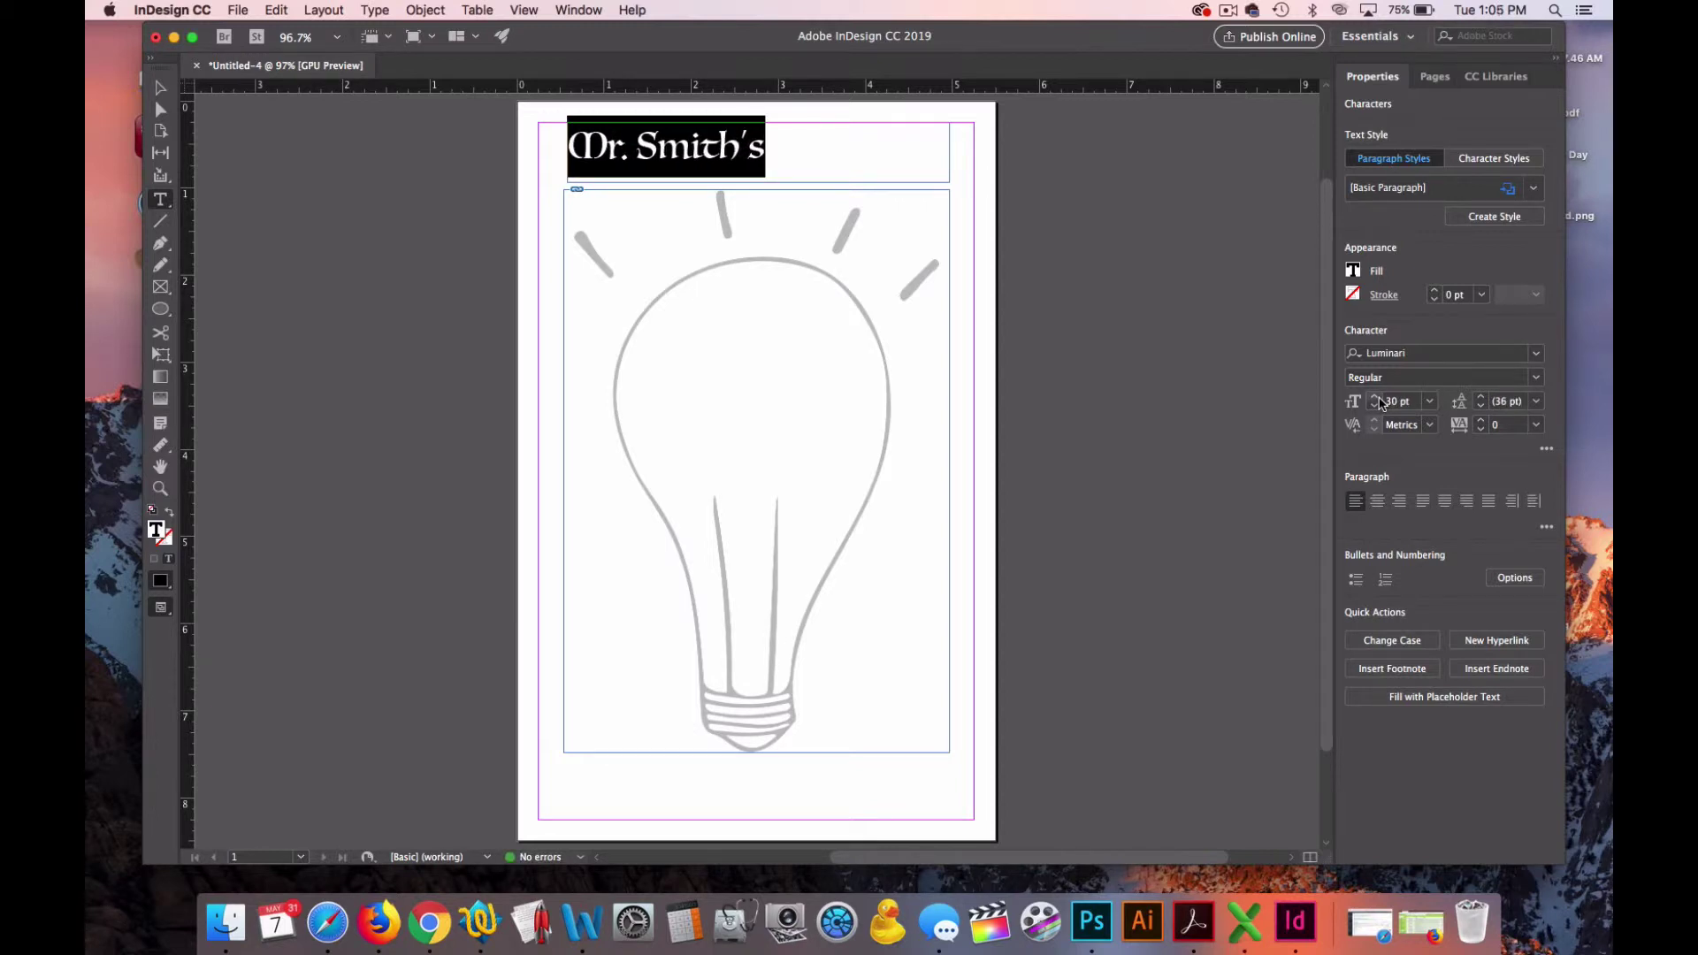
{"action": "key", "text": "Escape"}
- Give the name heading 370 tracking, narrow its frame to 4.1 in and centre it
{"action": "triple_click", "coordinate": [673, 149]}
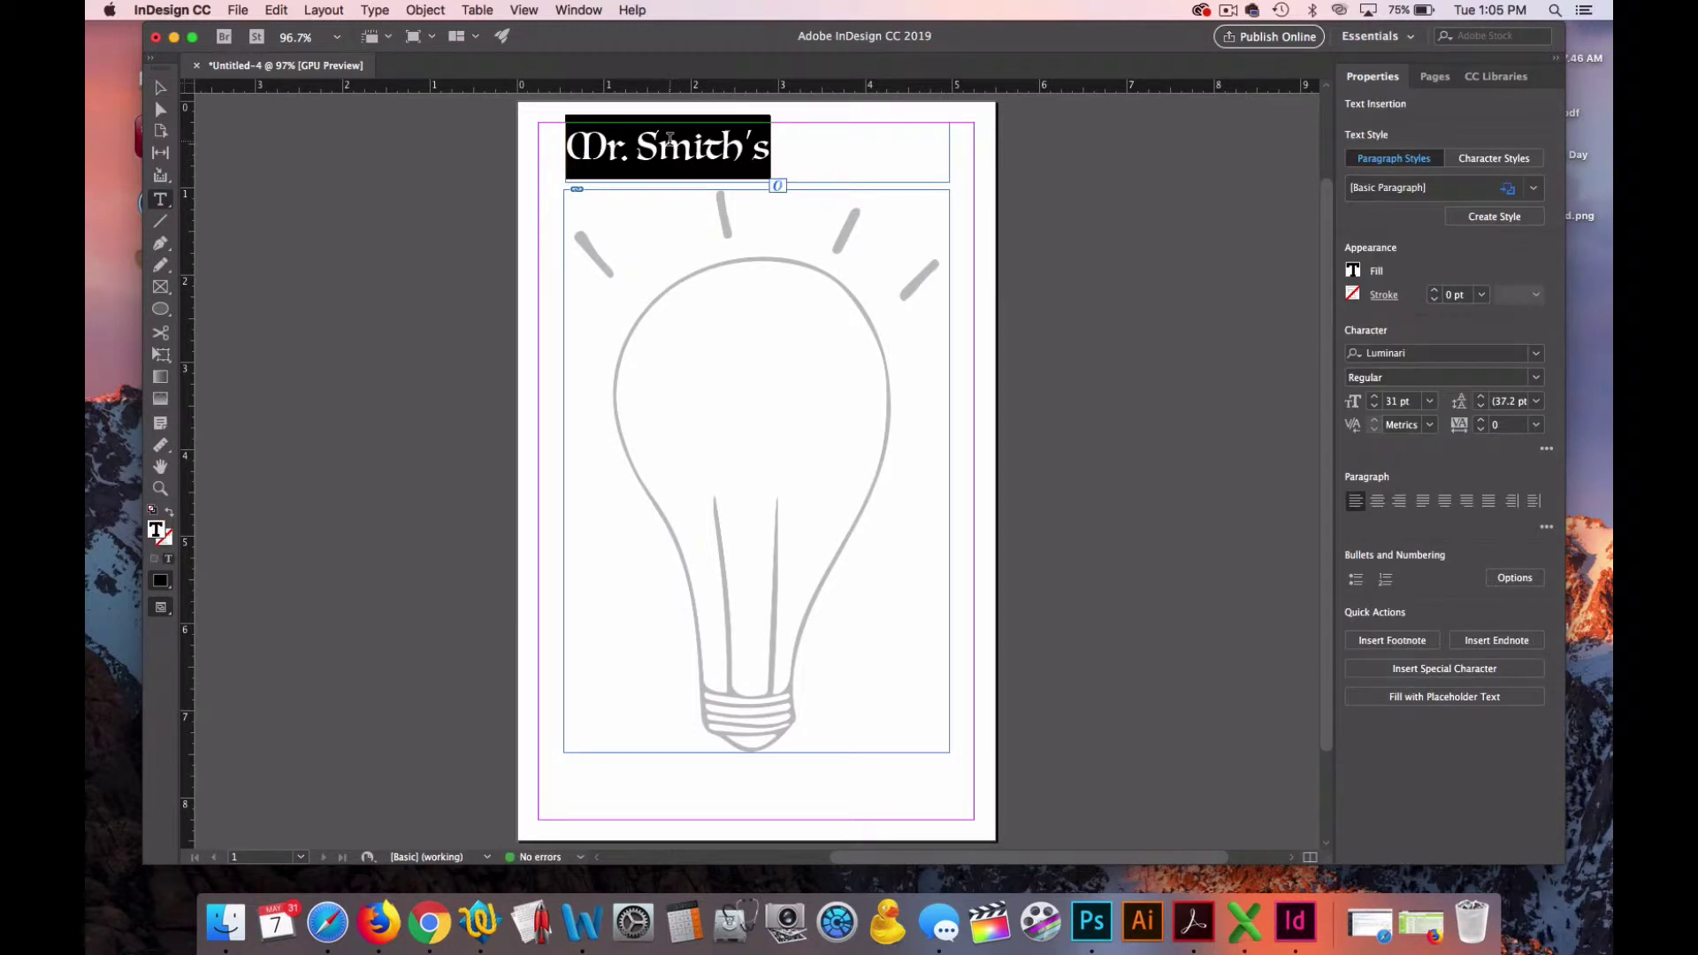
{"action": "left_click", "coordinate": [857, 385]}
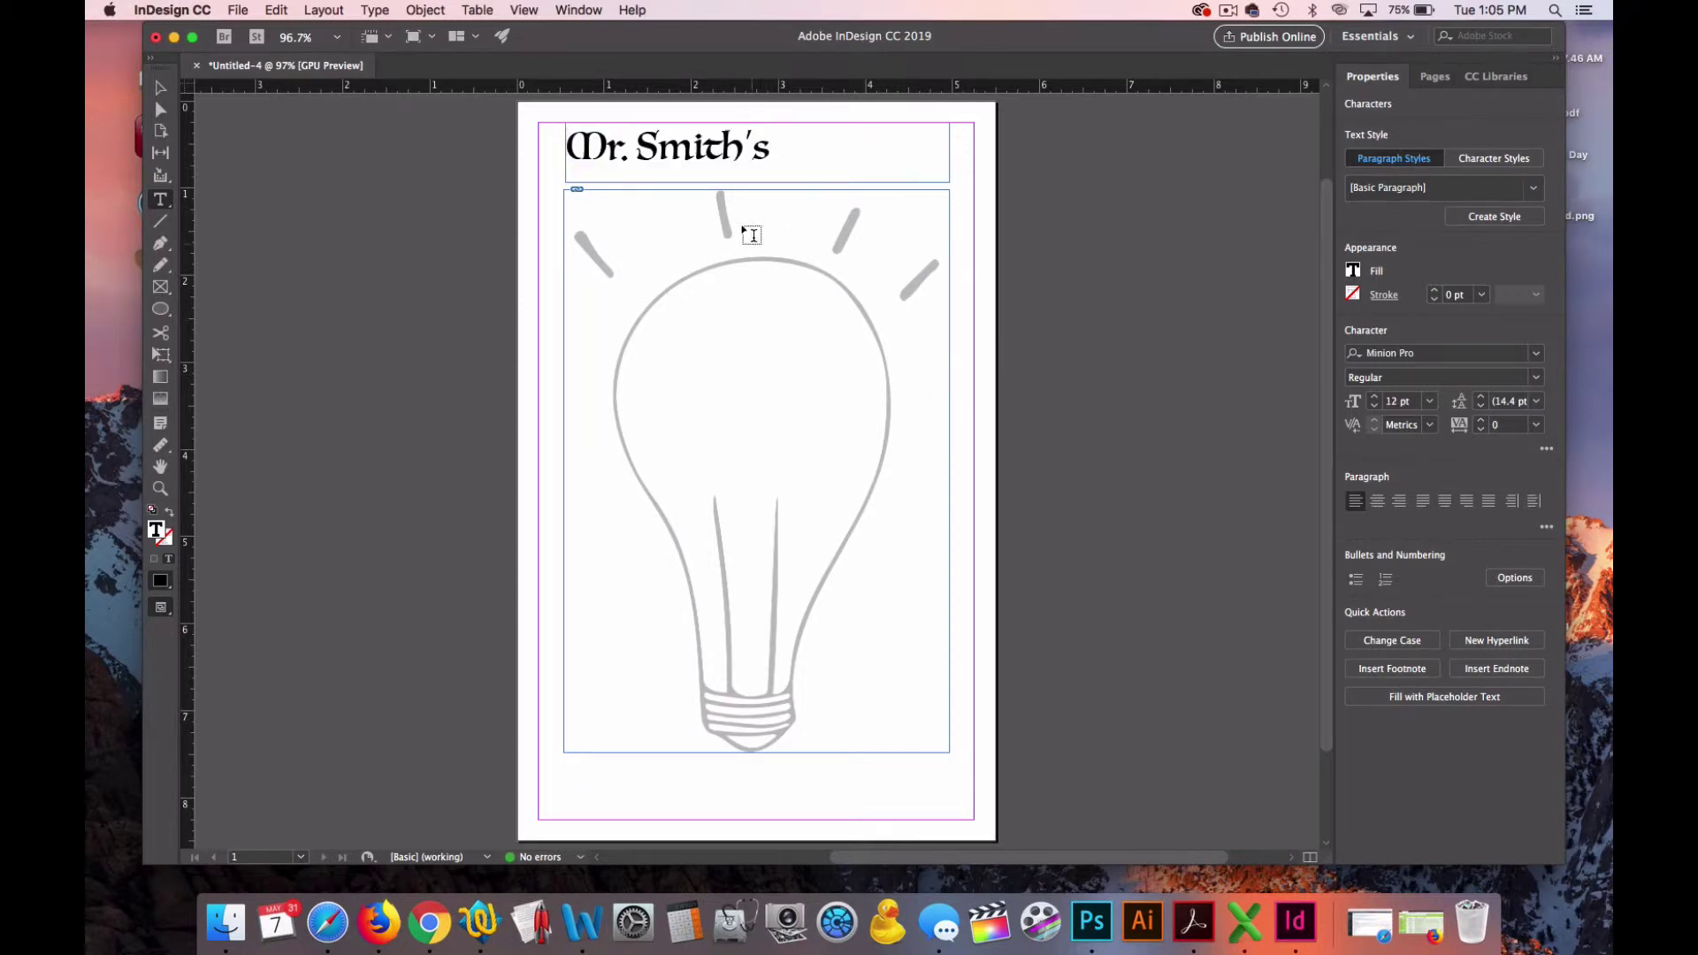
{"action": "left_click", "coordinate": [162, 88]}
{"action": "left_click", "coordinate": [647, 164]}
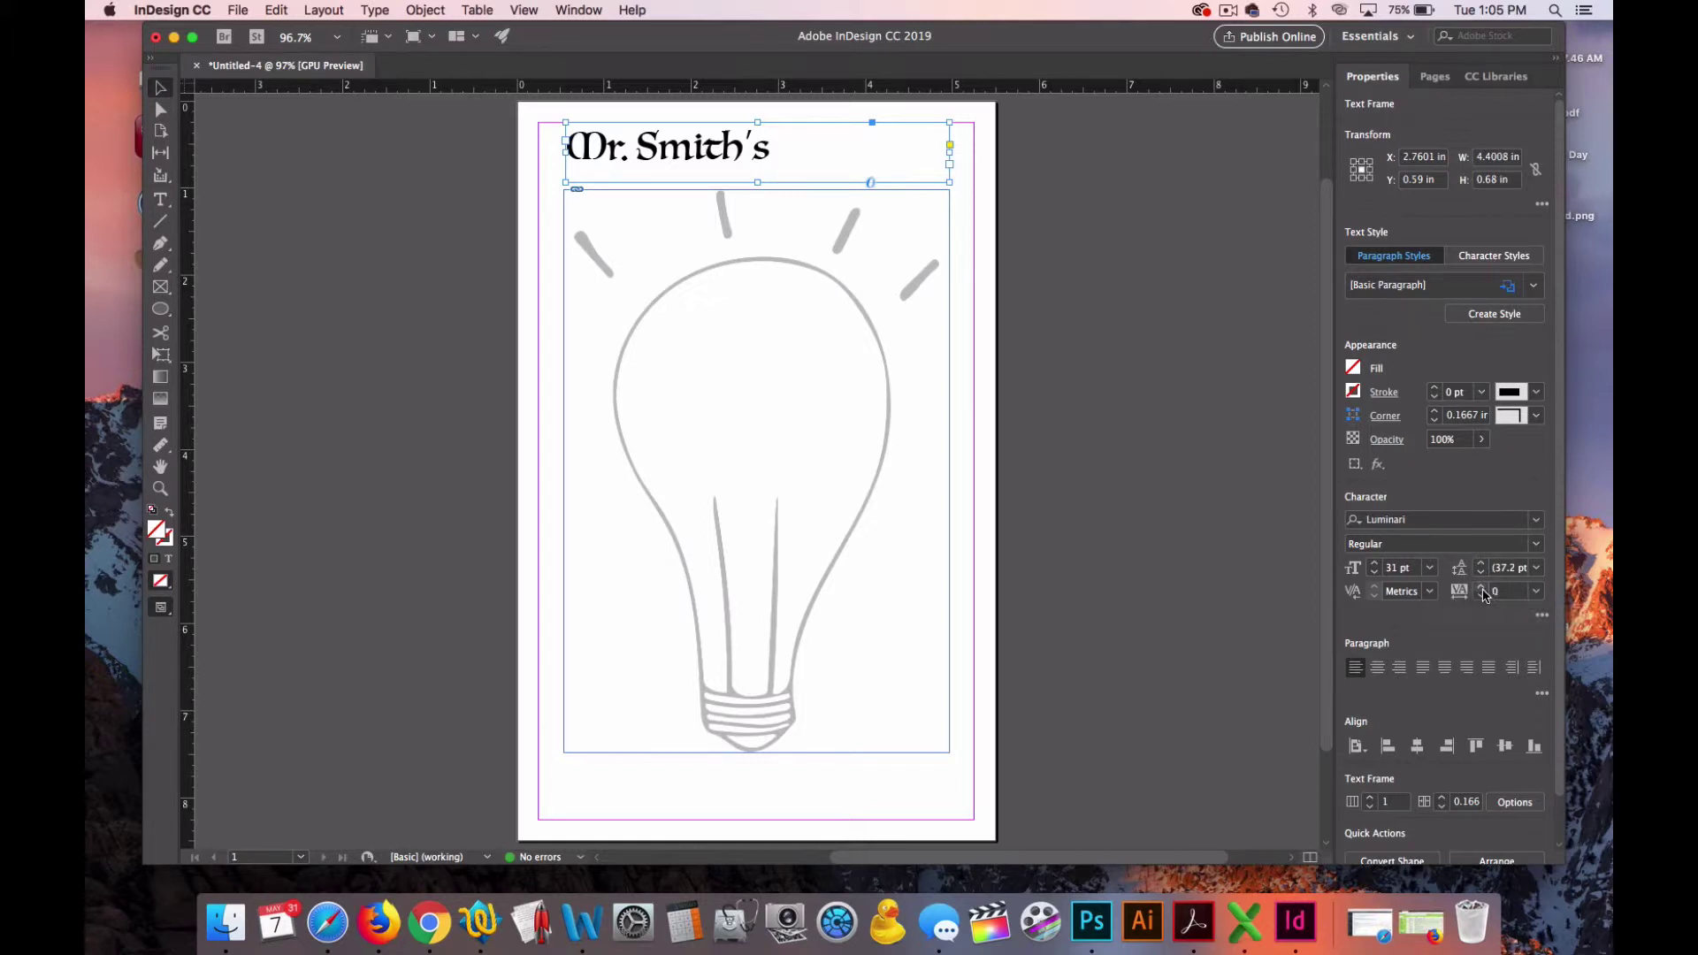
{"action": "left_click_drag", "start_coordinate": [1482, 588], "coordinate": [1483, 588]}
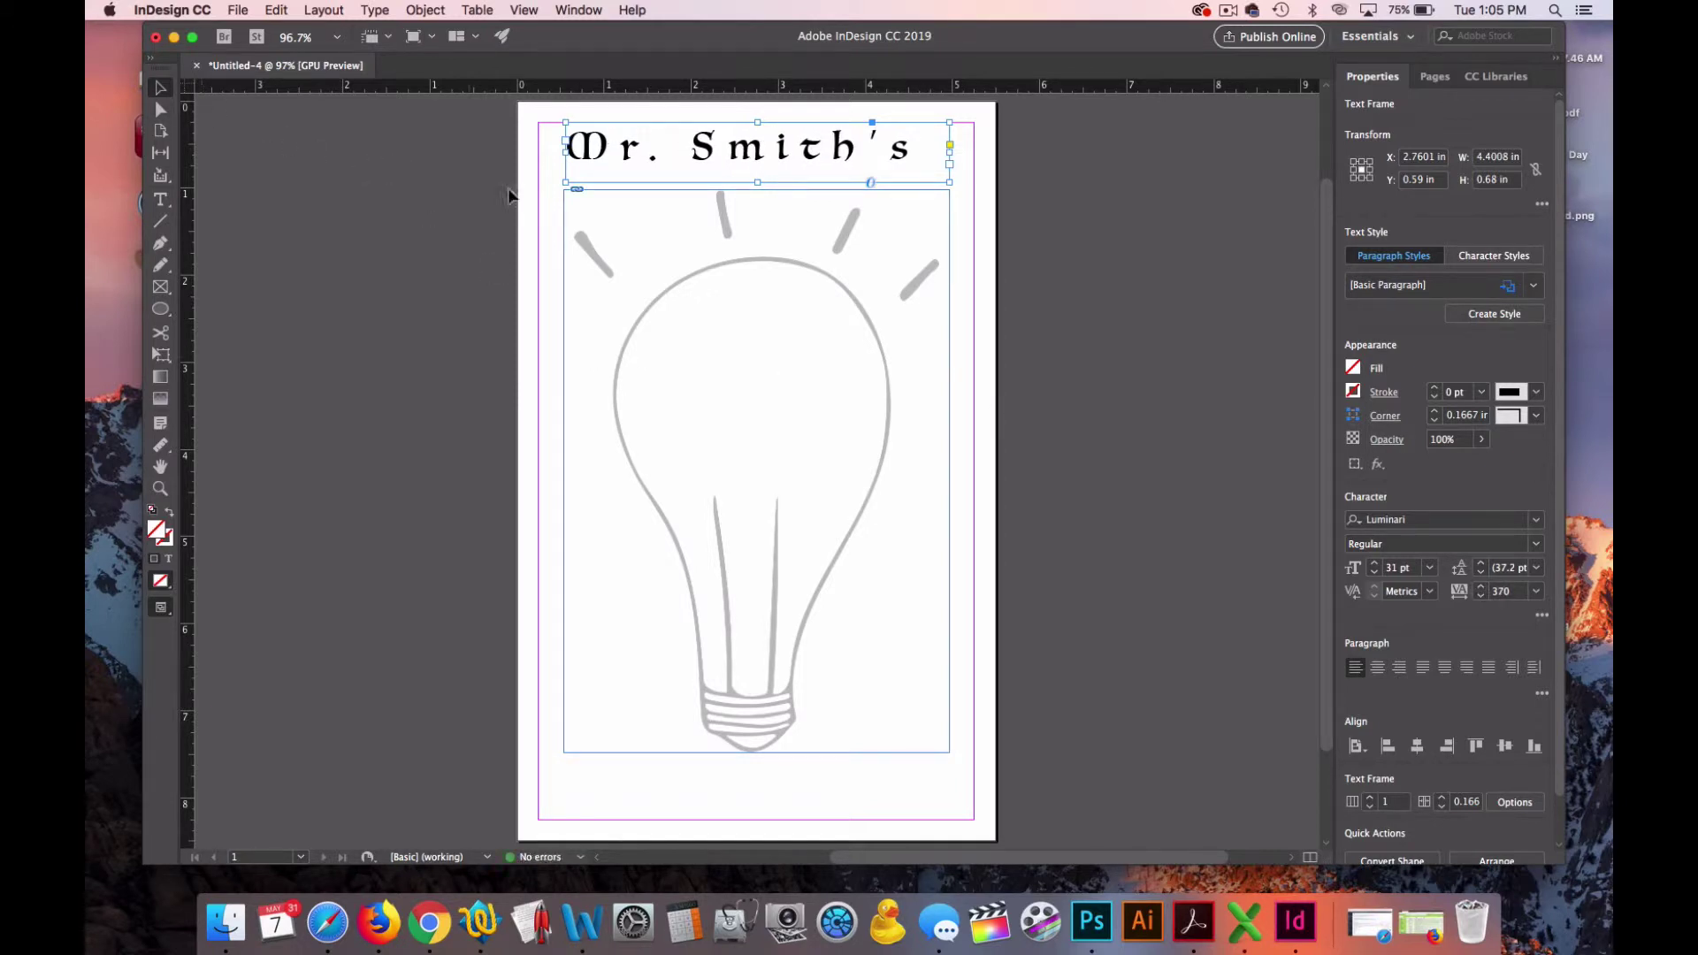
{"action": "left_click_drag", "start_coordinate": [945, 180], "coordinate": [924, 182]}
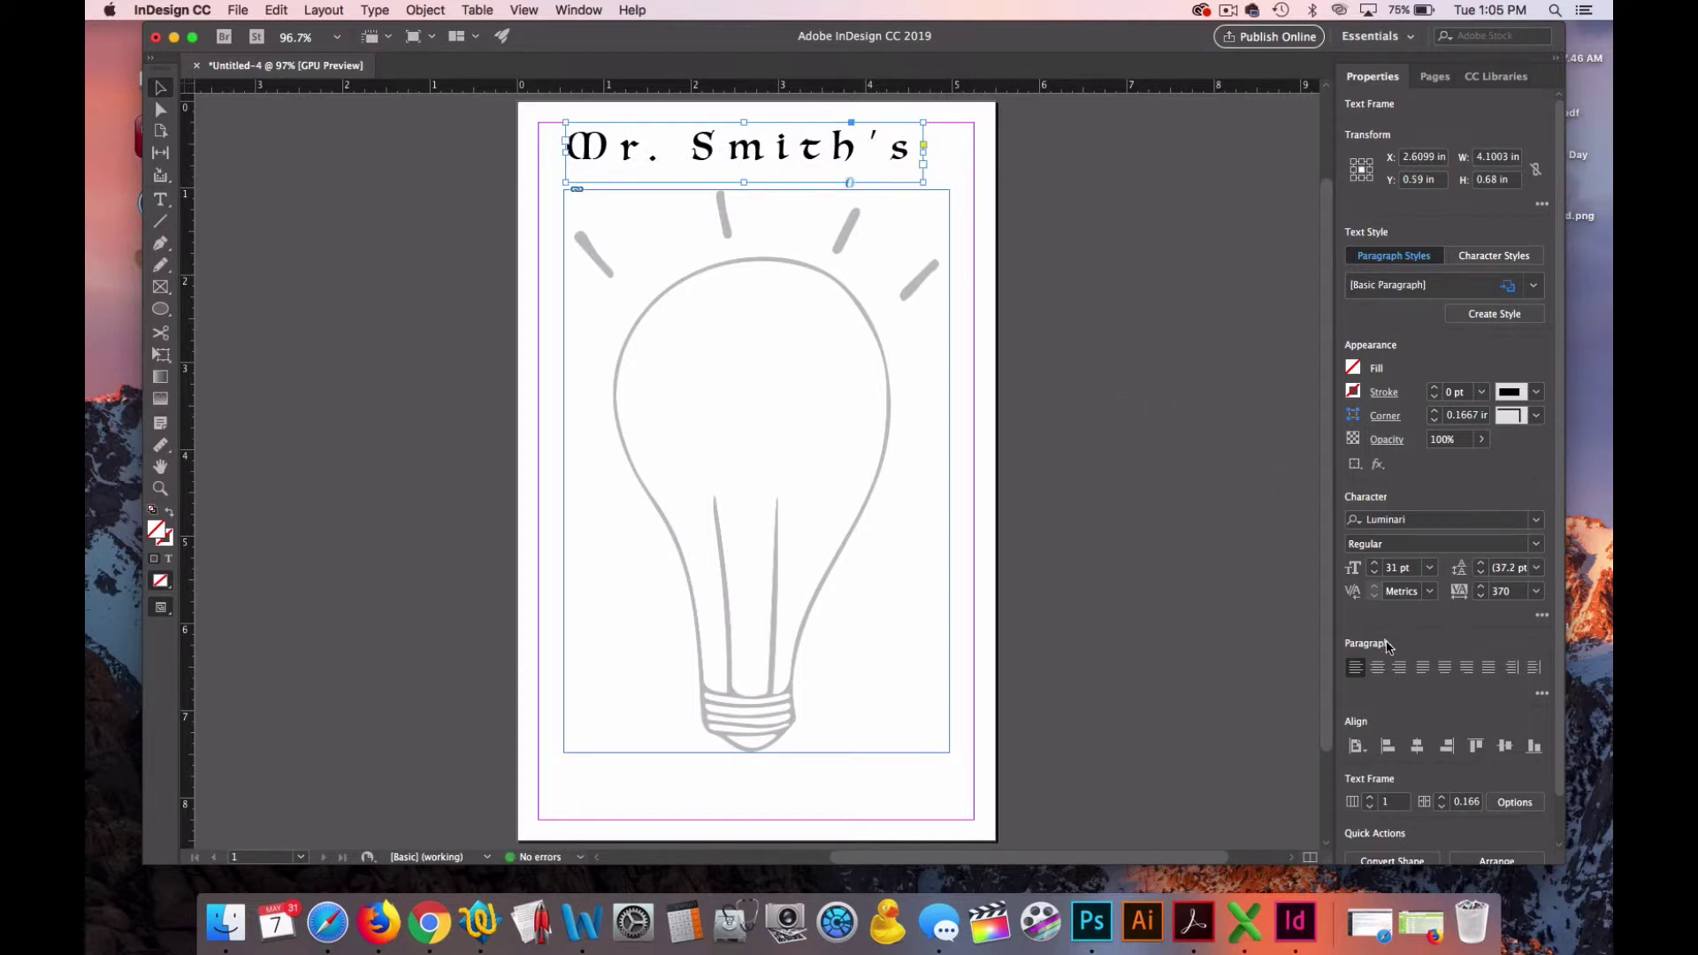
{"action": "left_click", "coordinate": [1416, 745]}
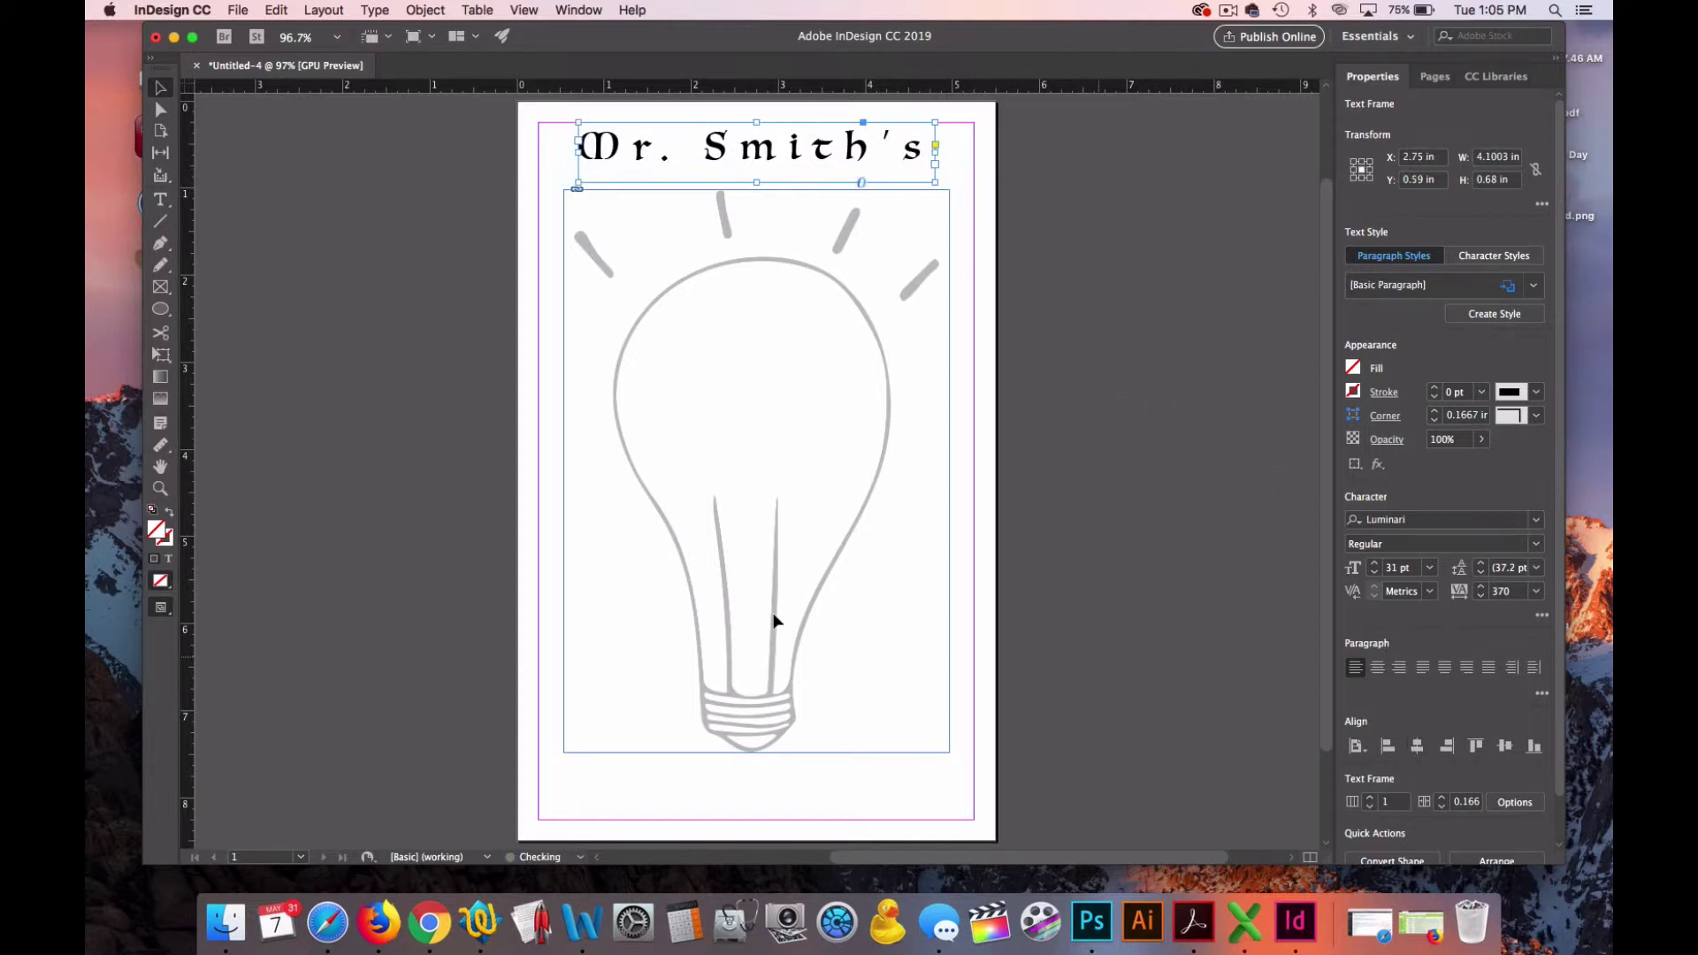
{"action": "left_click", "coordinate": [470, 336]}
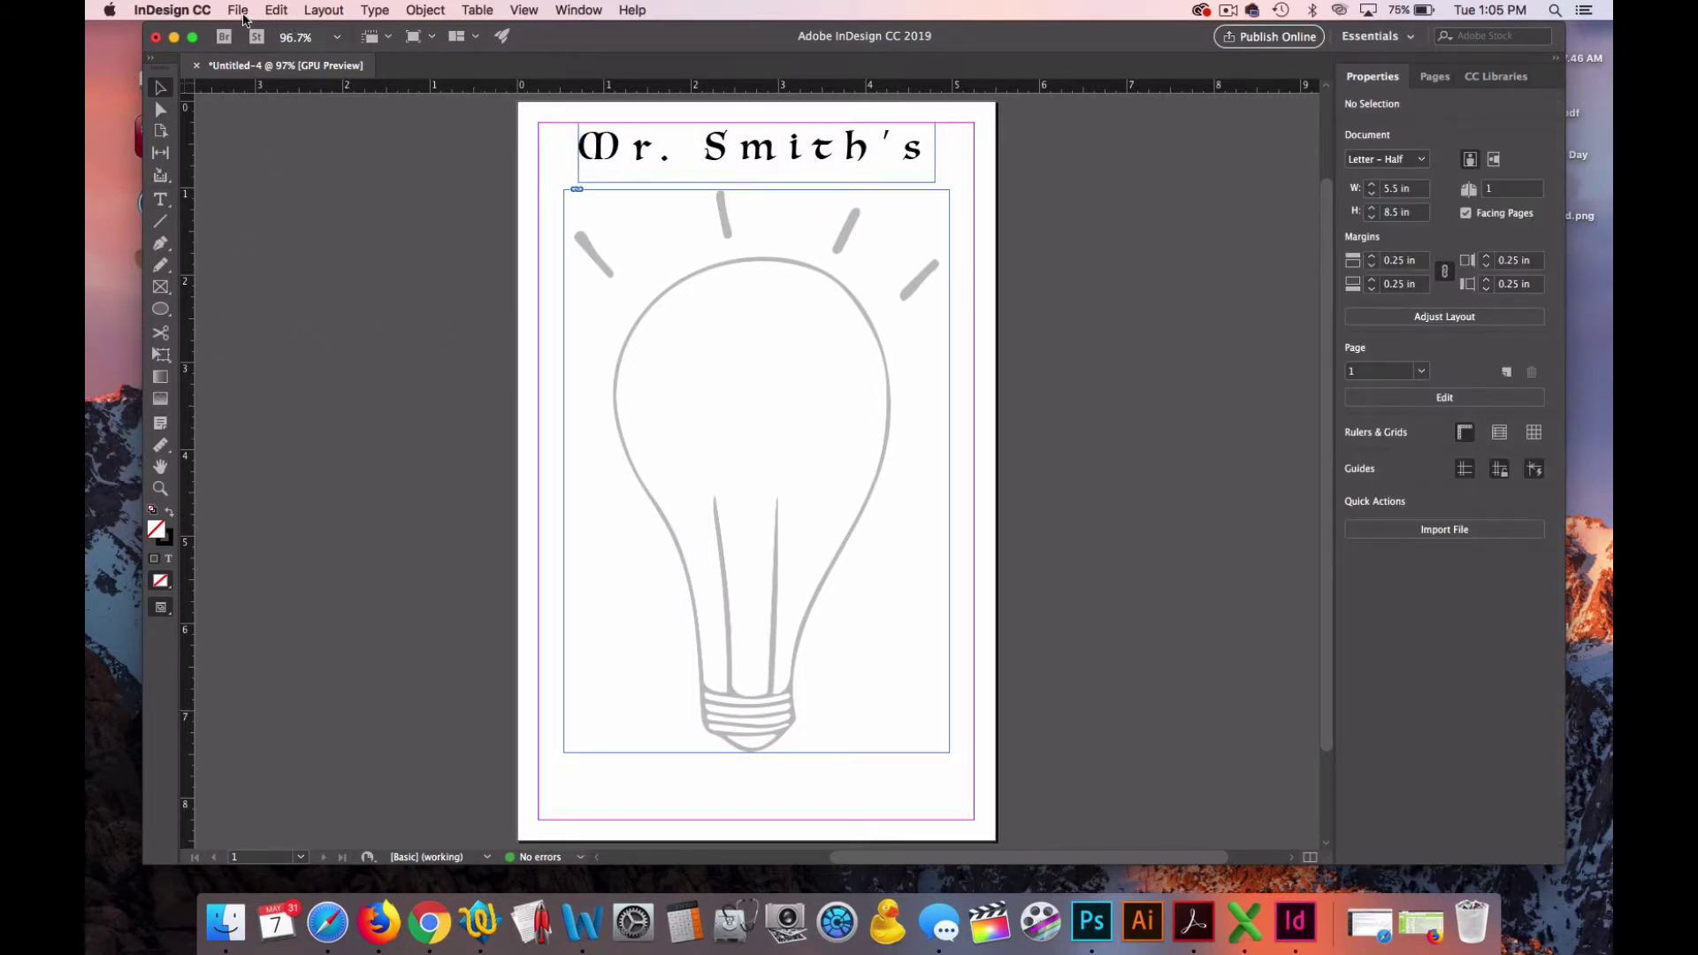
- Duplicate the title frame and move the copy below the lightbulb
{"action": "left_click", "coordinate": [587, 137]}
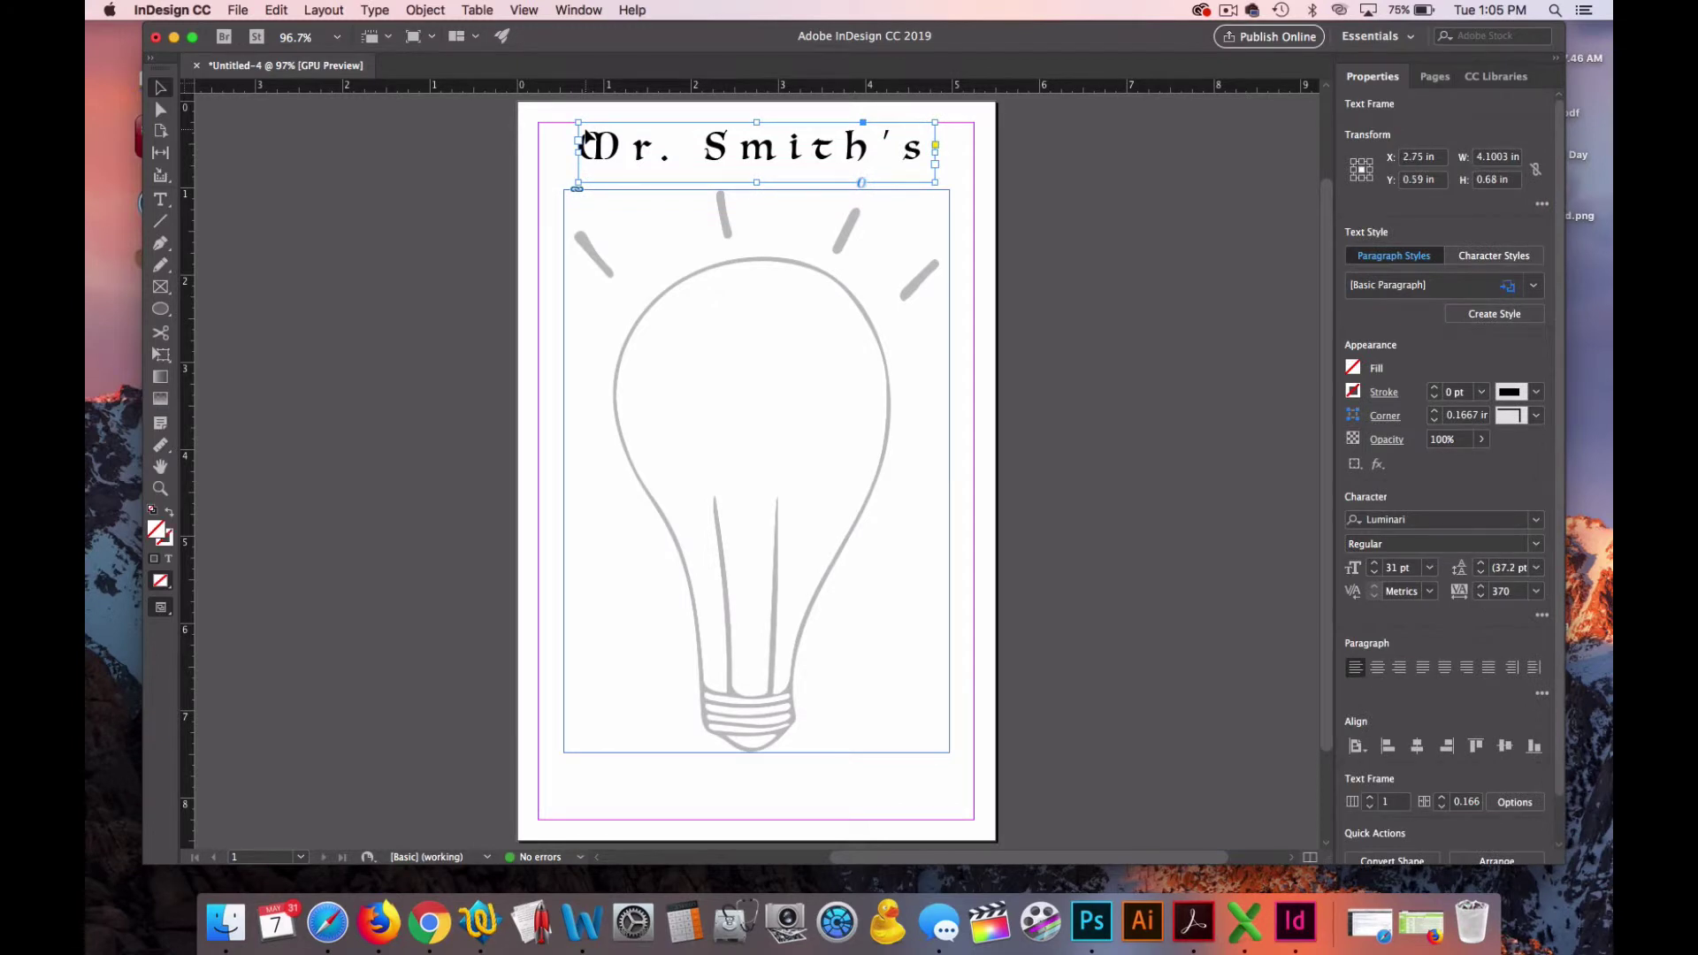
{"action": "key", "text": "super+v"}
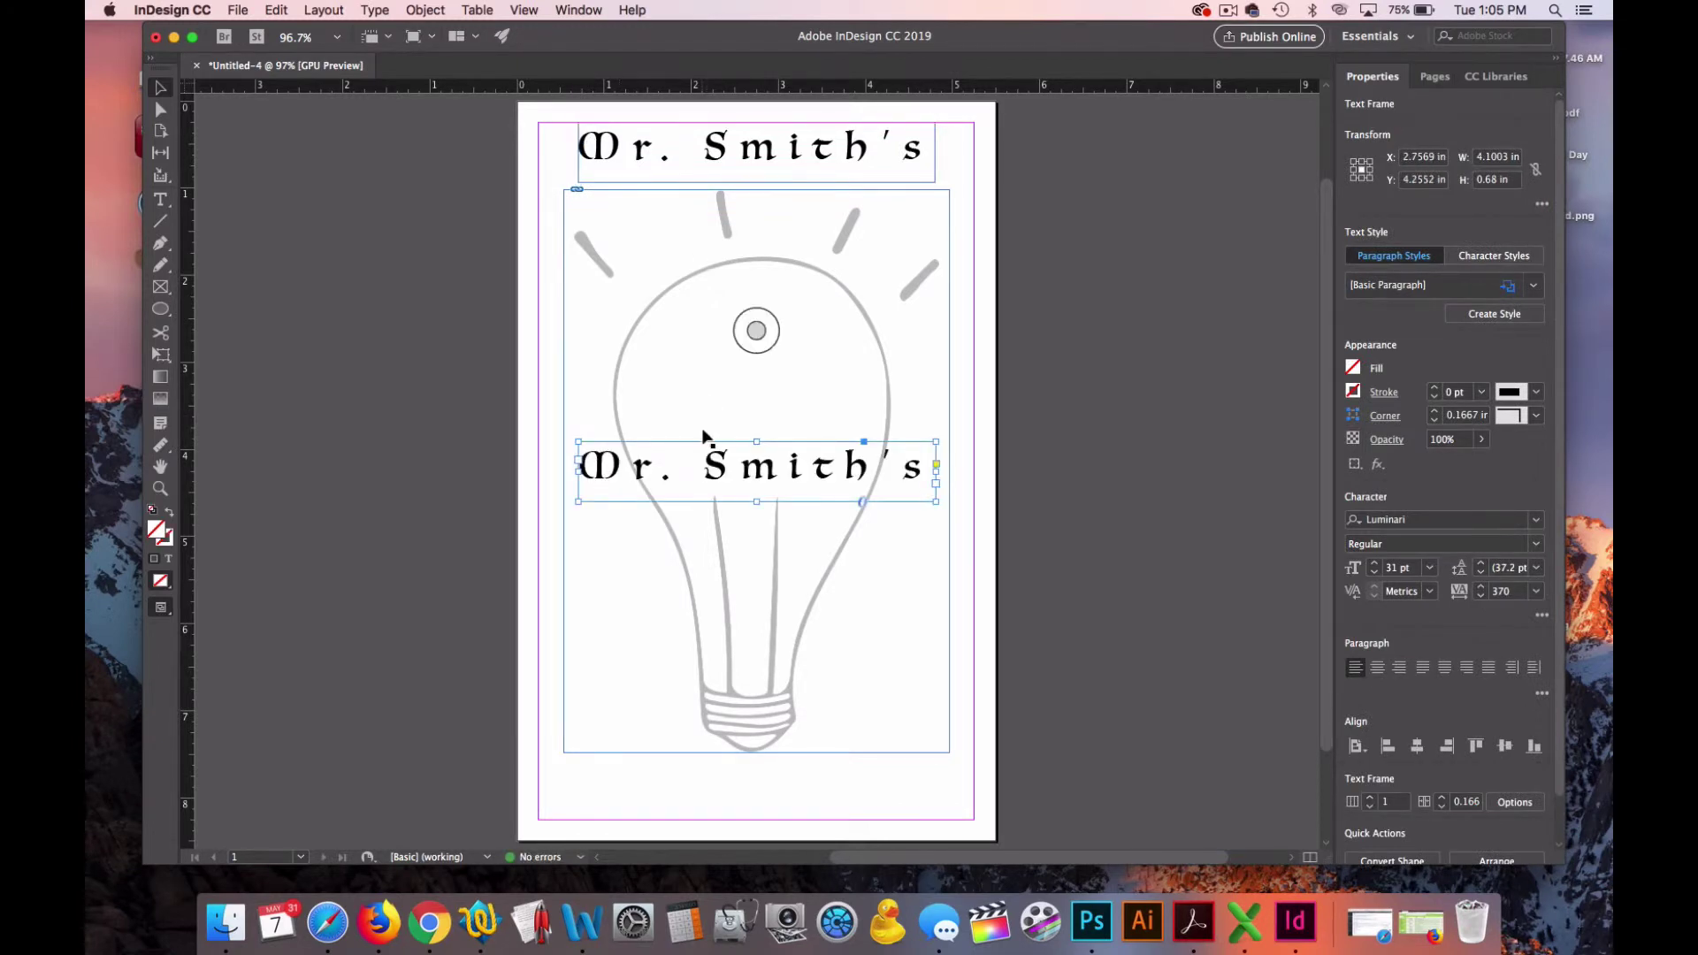
{"action": "left_click_drag", "start_coordinate": [718, 468], "coordinate": [717, 777]}
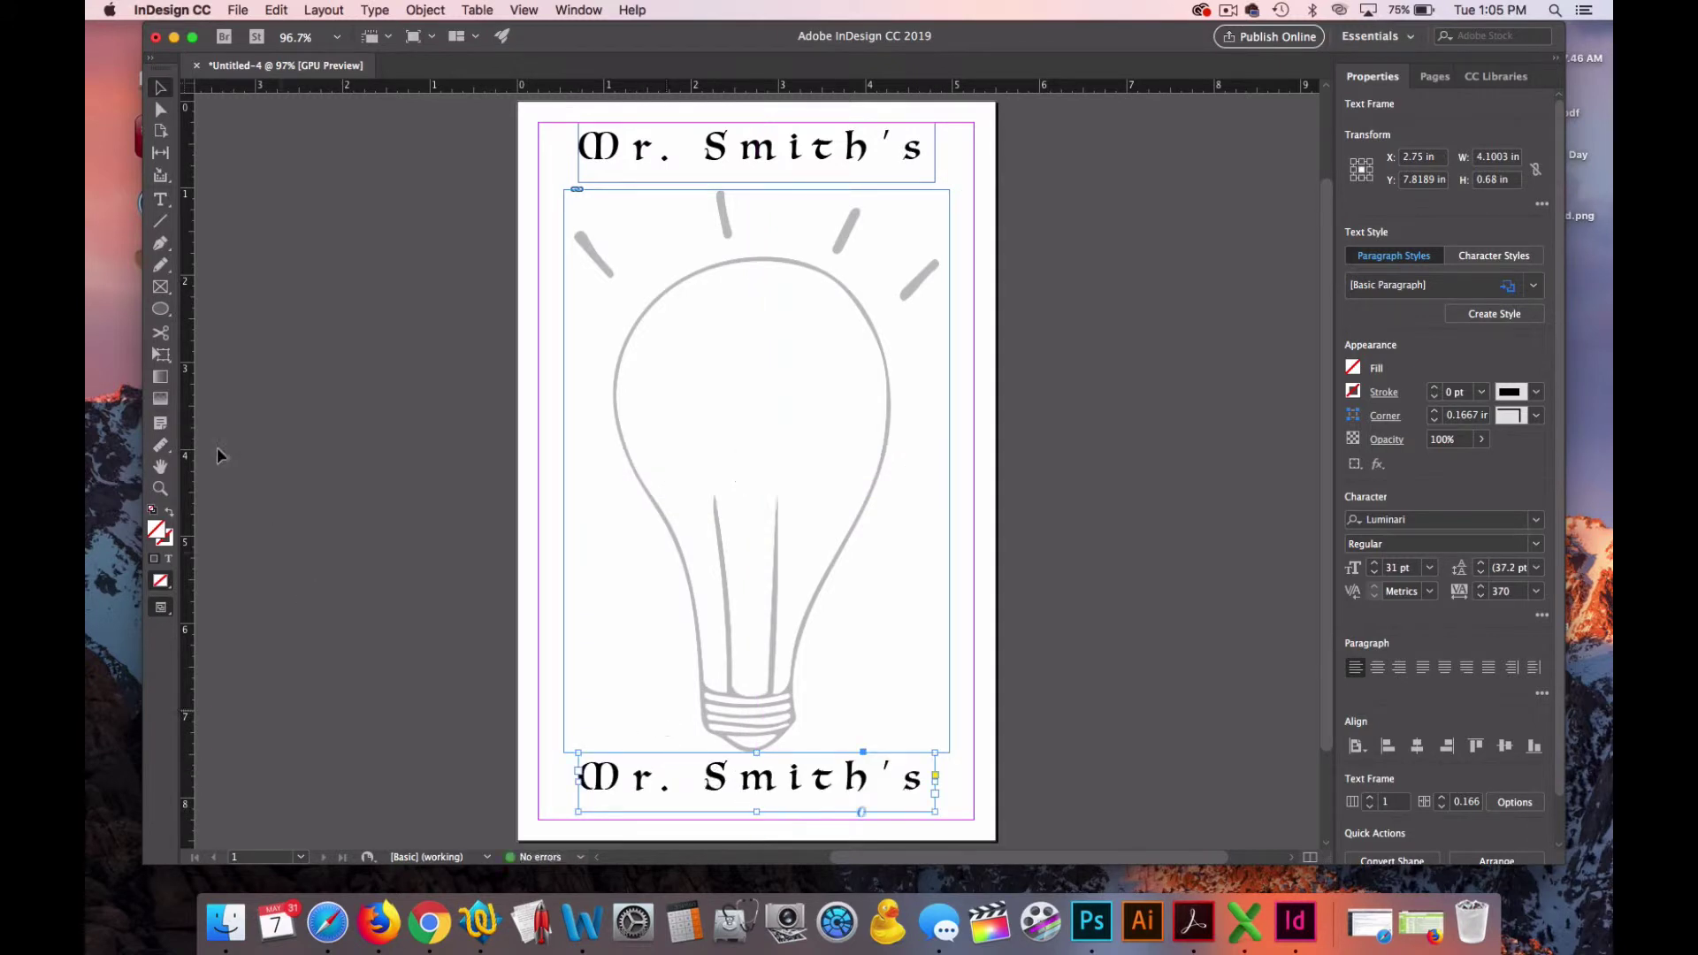
- Retype the copy as 'Brilliant Ideas' and set it to 24 pt
{"action": "left_click", "coordinate": [160, 199]}
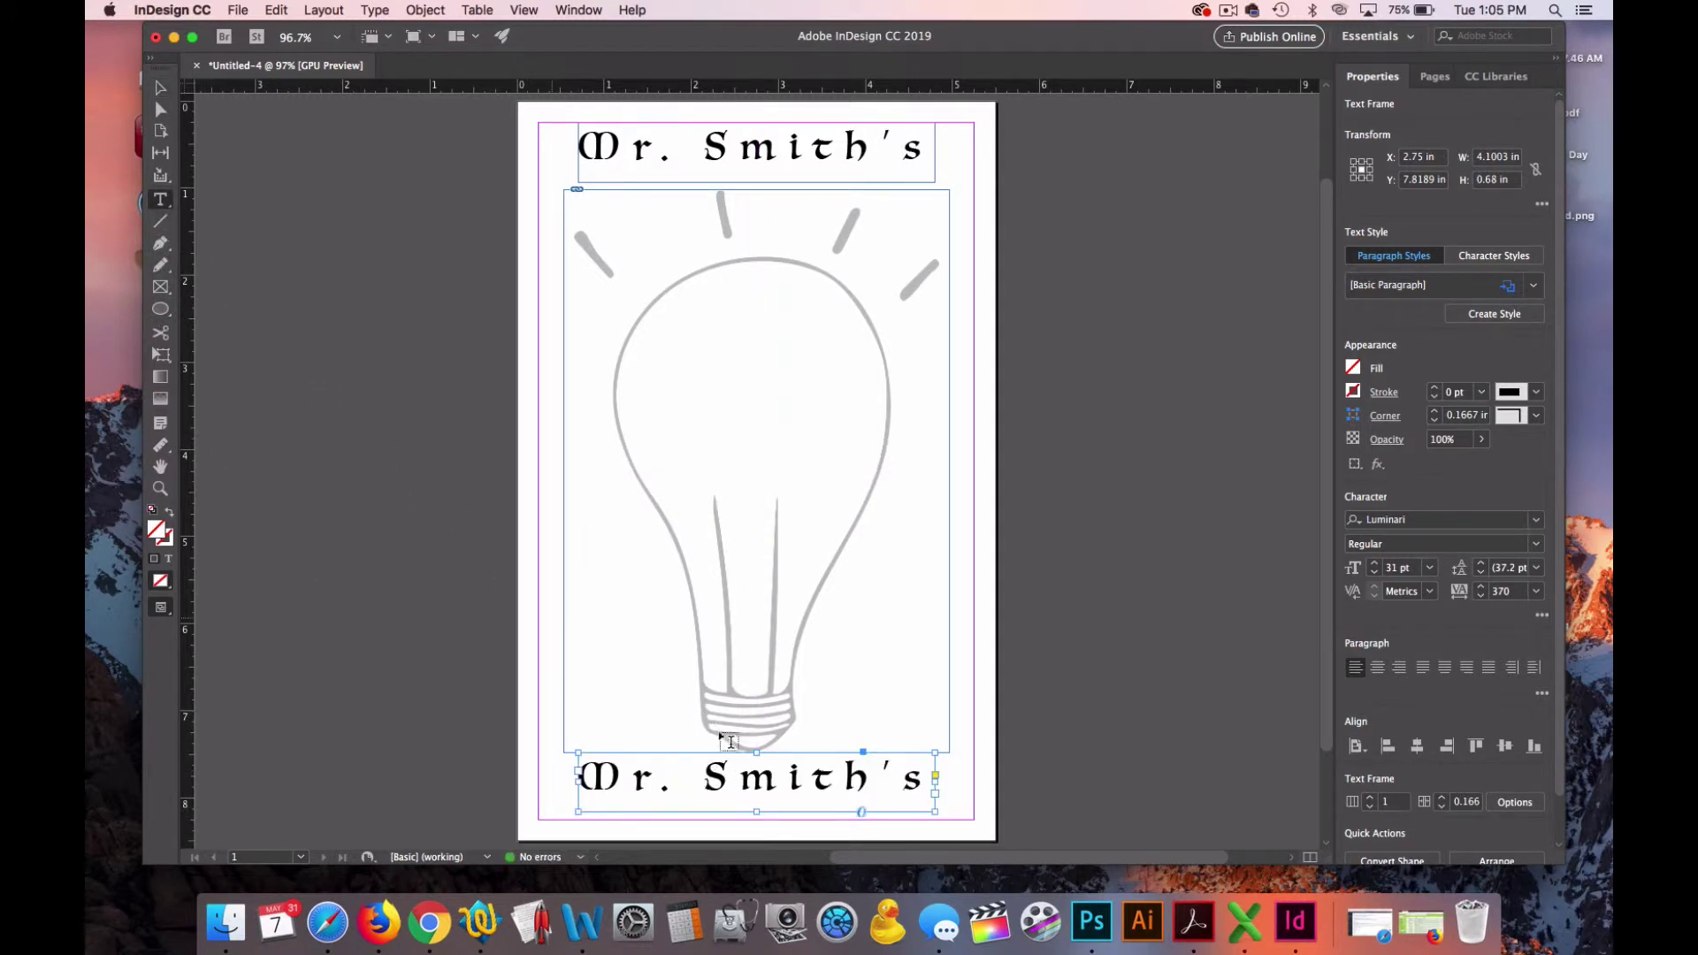
{"action": "triple_click", "coordinate": [780, 780]}
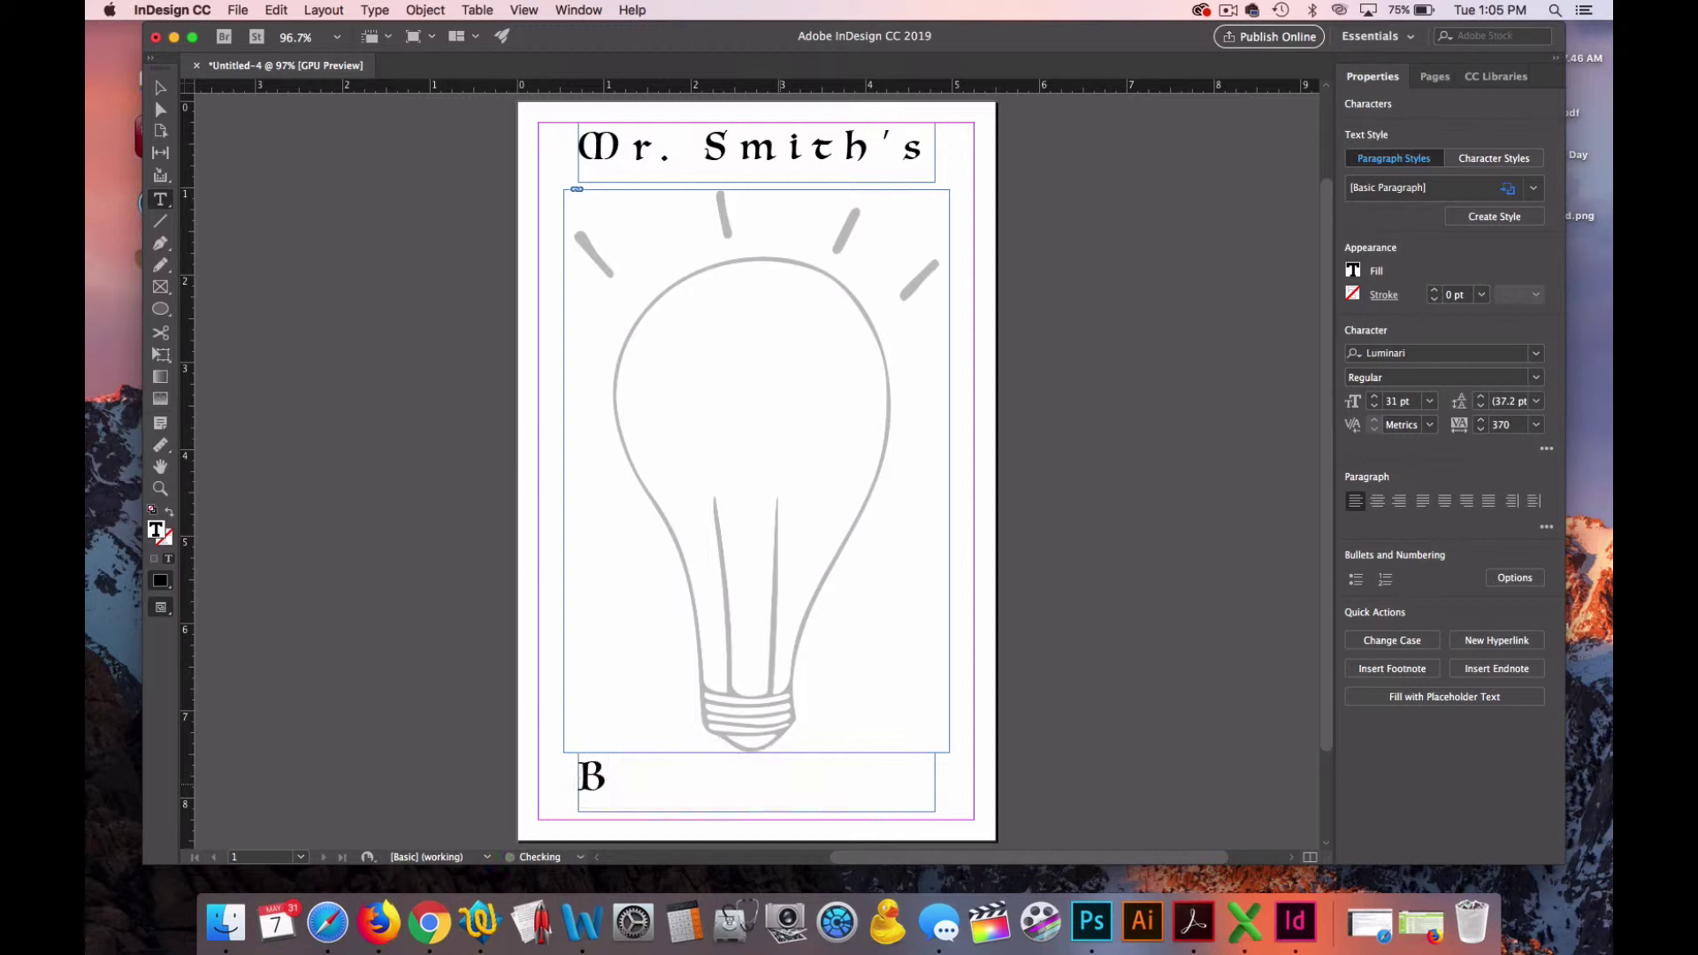
{"action": "type", "text": "rilliant I"}
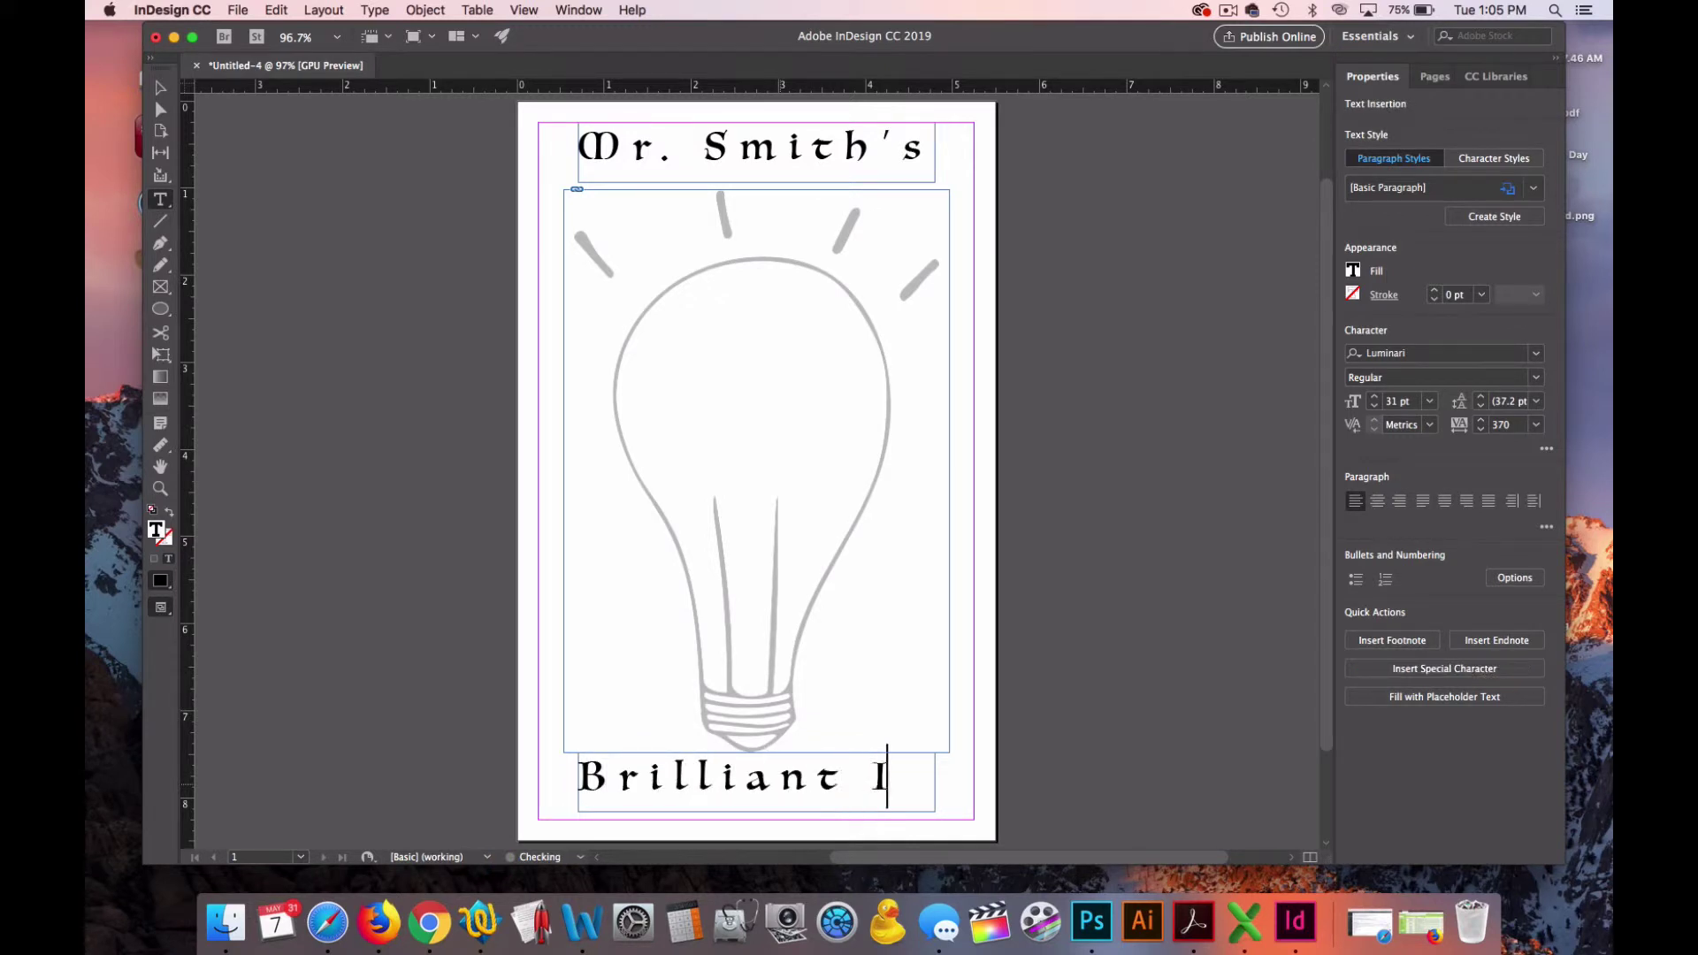
{"action": "type", "text": "d"}
{"action": "key", "text": "super+a"}
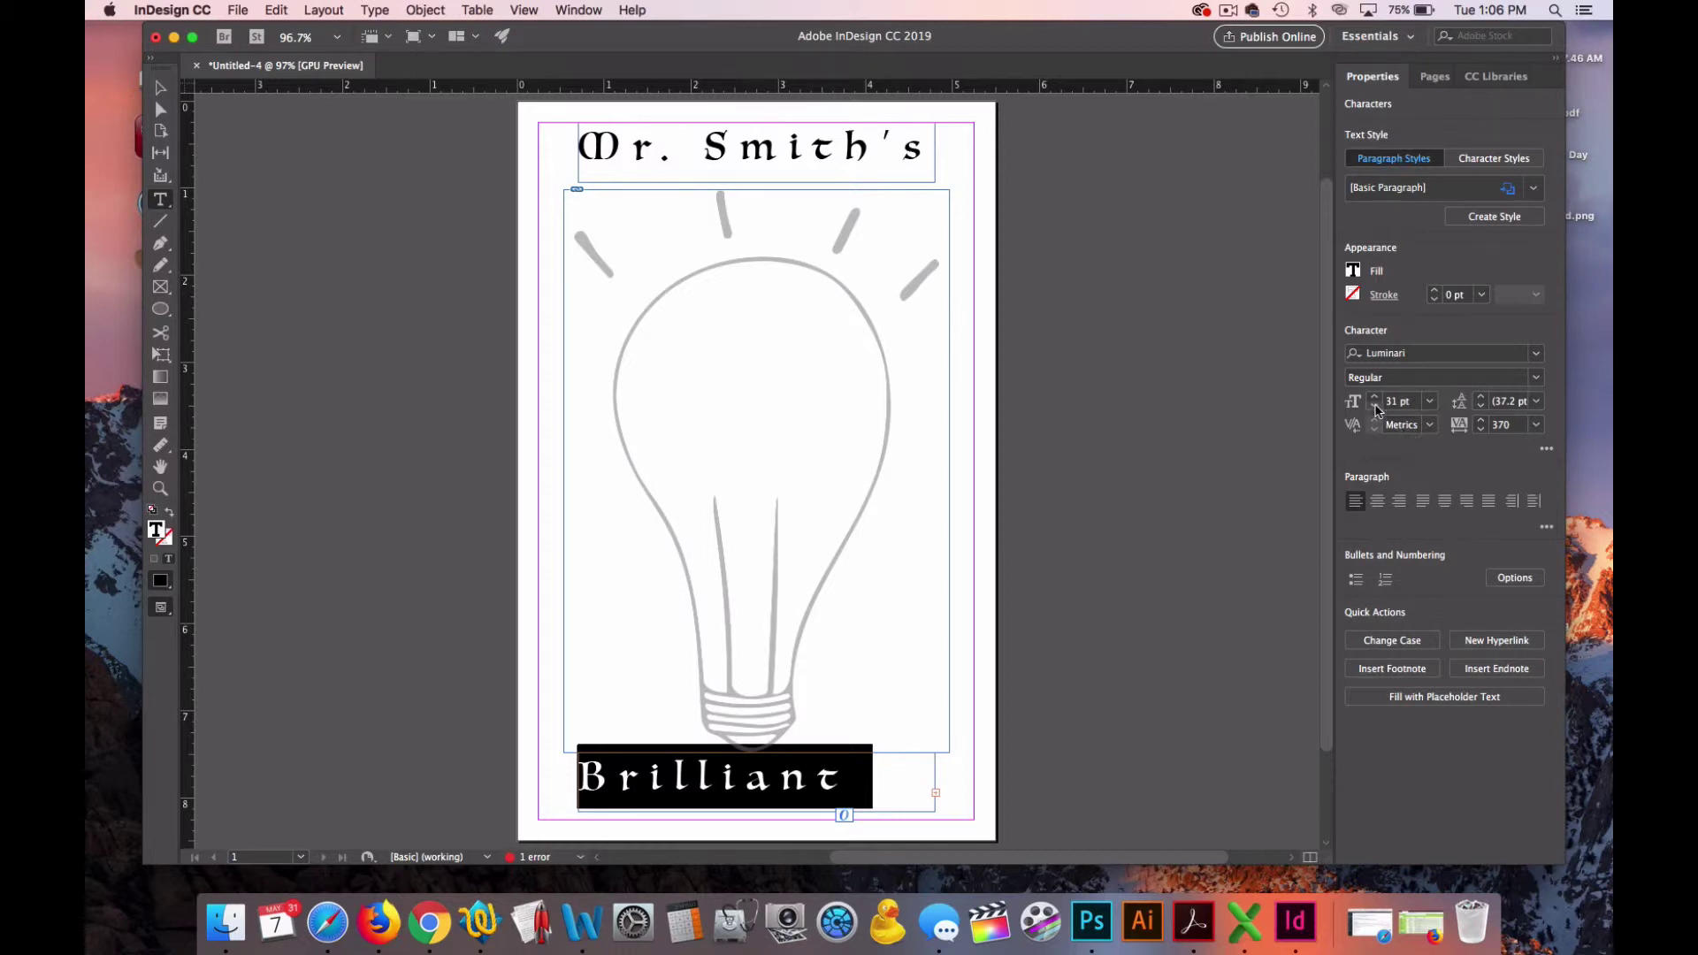
{"action": "left_click", "coordinate": [1375, 406]}
{"action": "left_click", "coordinate": [1374, 405]}
{"action": "left_click", "coordinate": [1374, 406]}
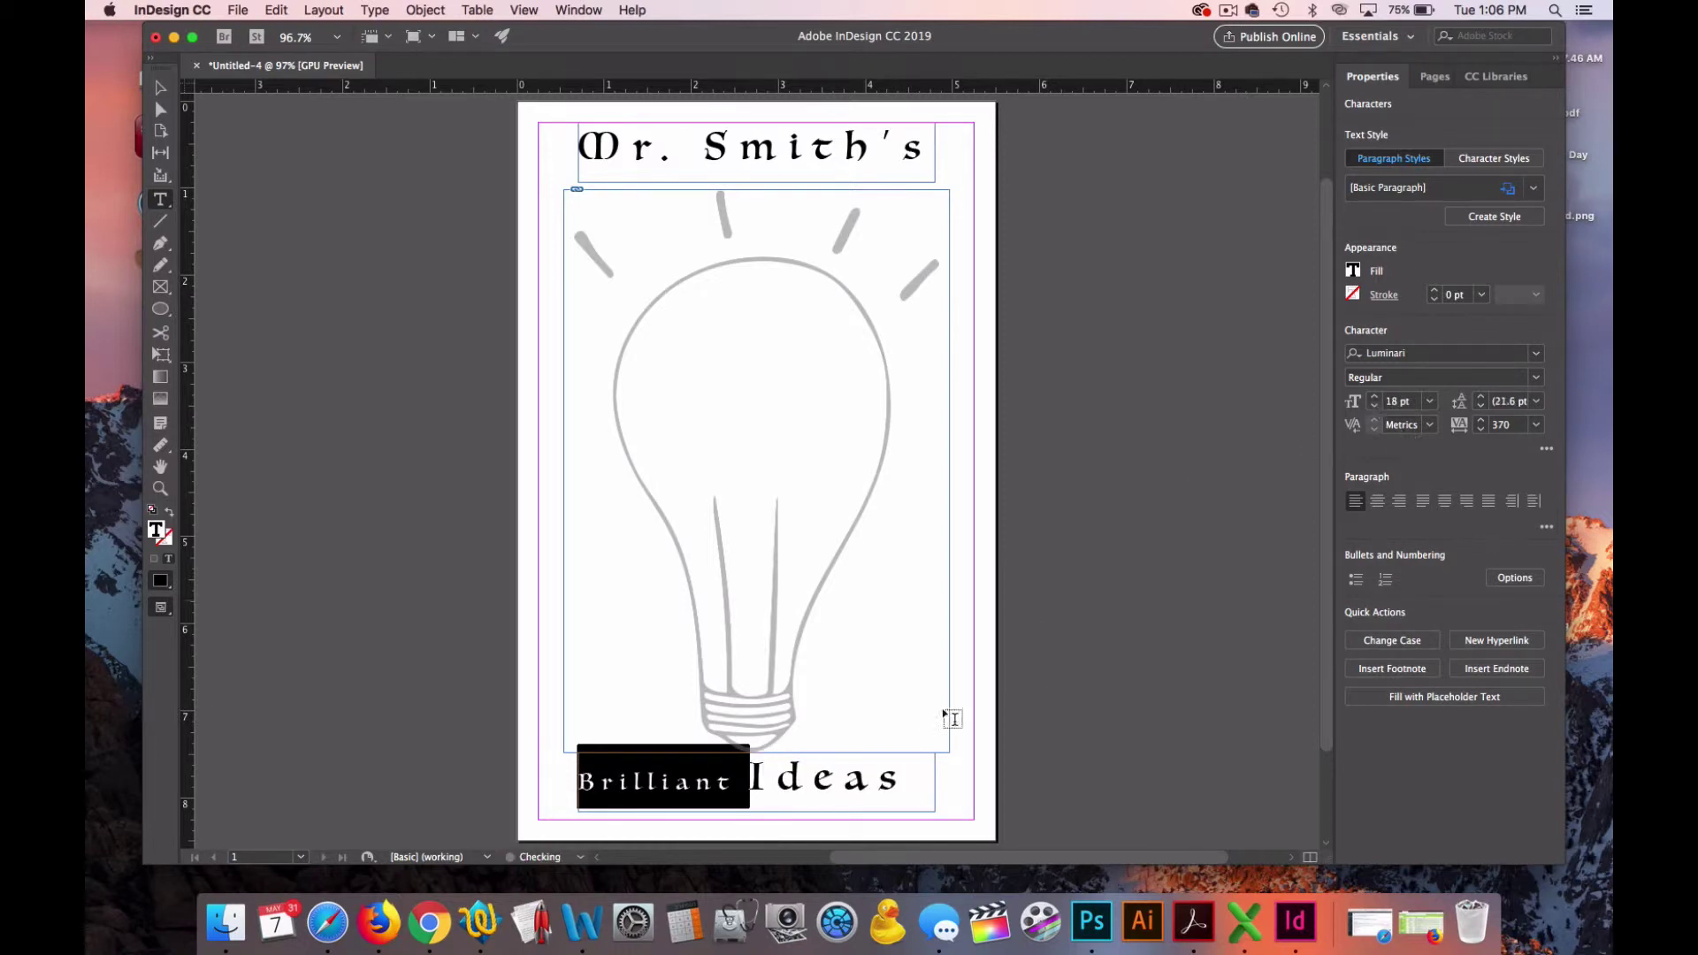
{"action": "left_click", "coordinate": [871, 765]}
{"action": "key", "text": "super+a"}
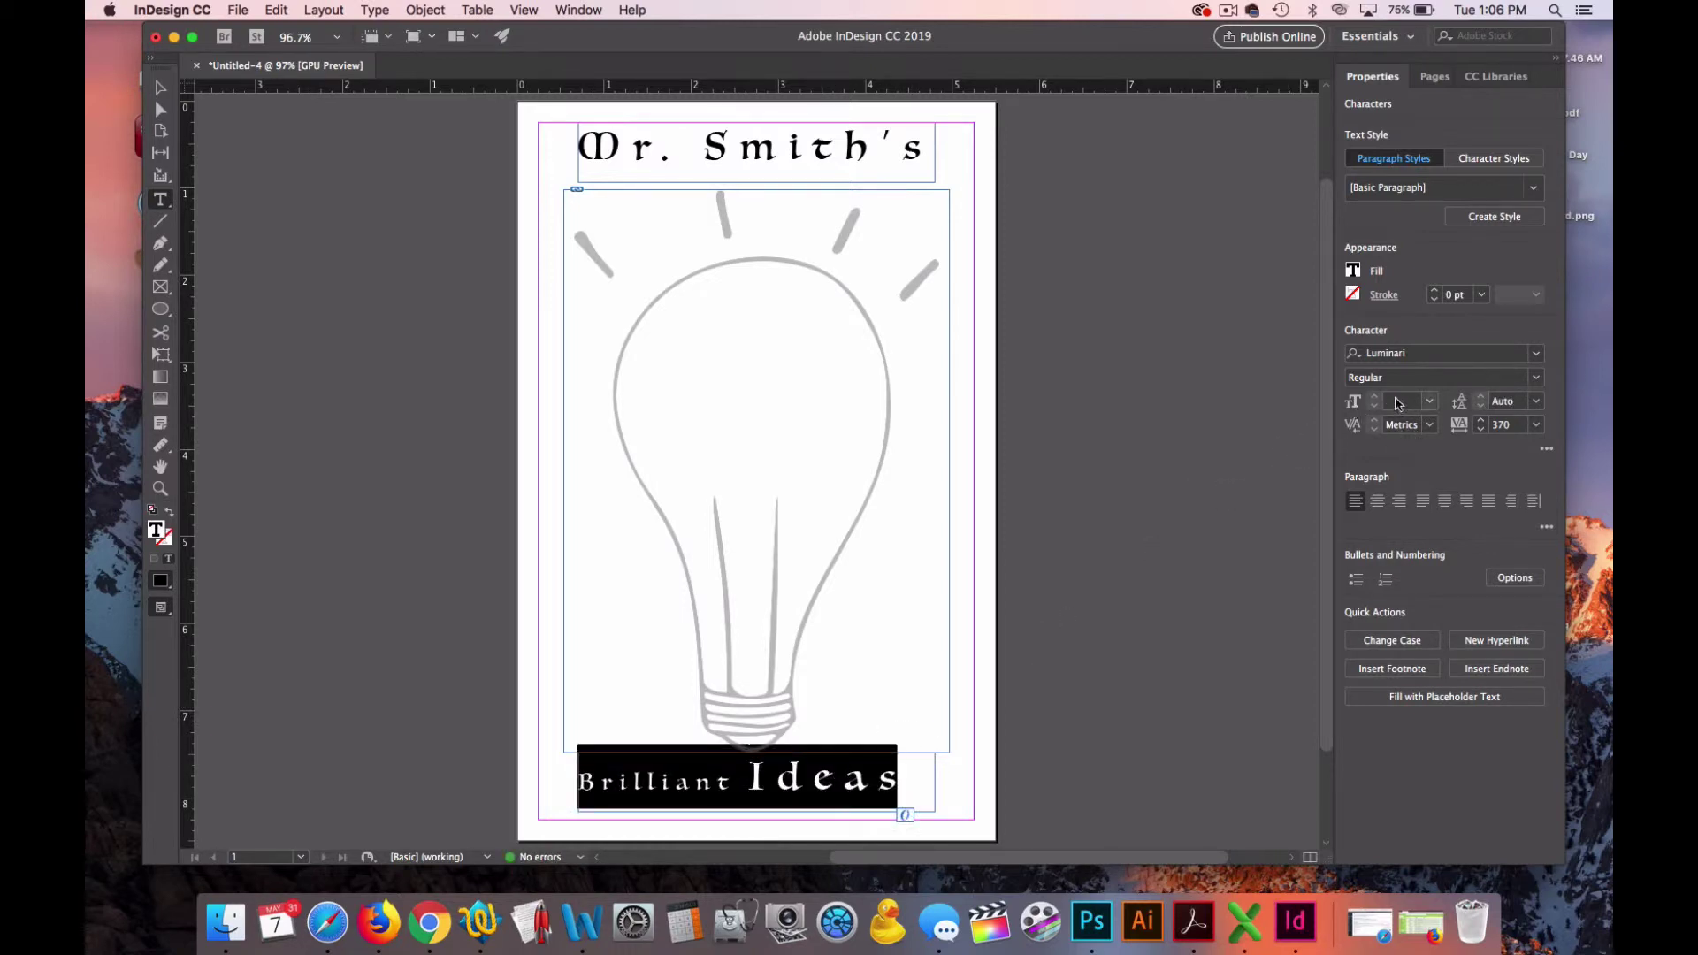
{"action": "left_click", "coordinate": [1405, 402]}
{"action": "type", "text": "20"}
{"action": "key", "text": "Return"}
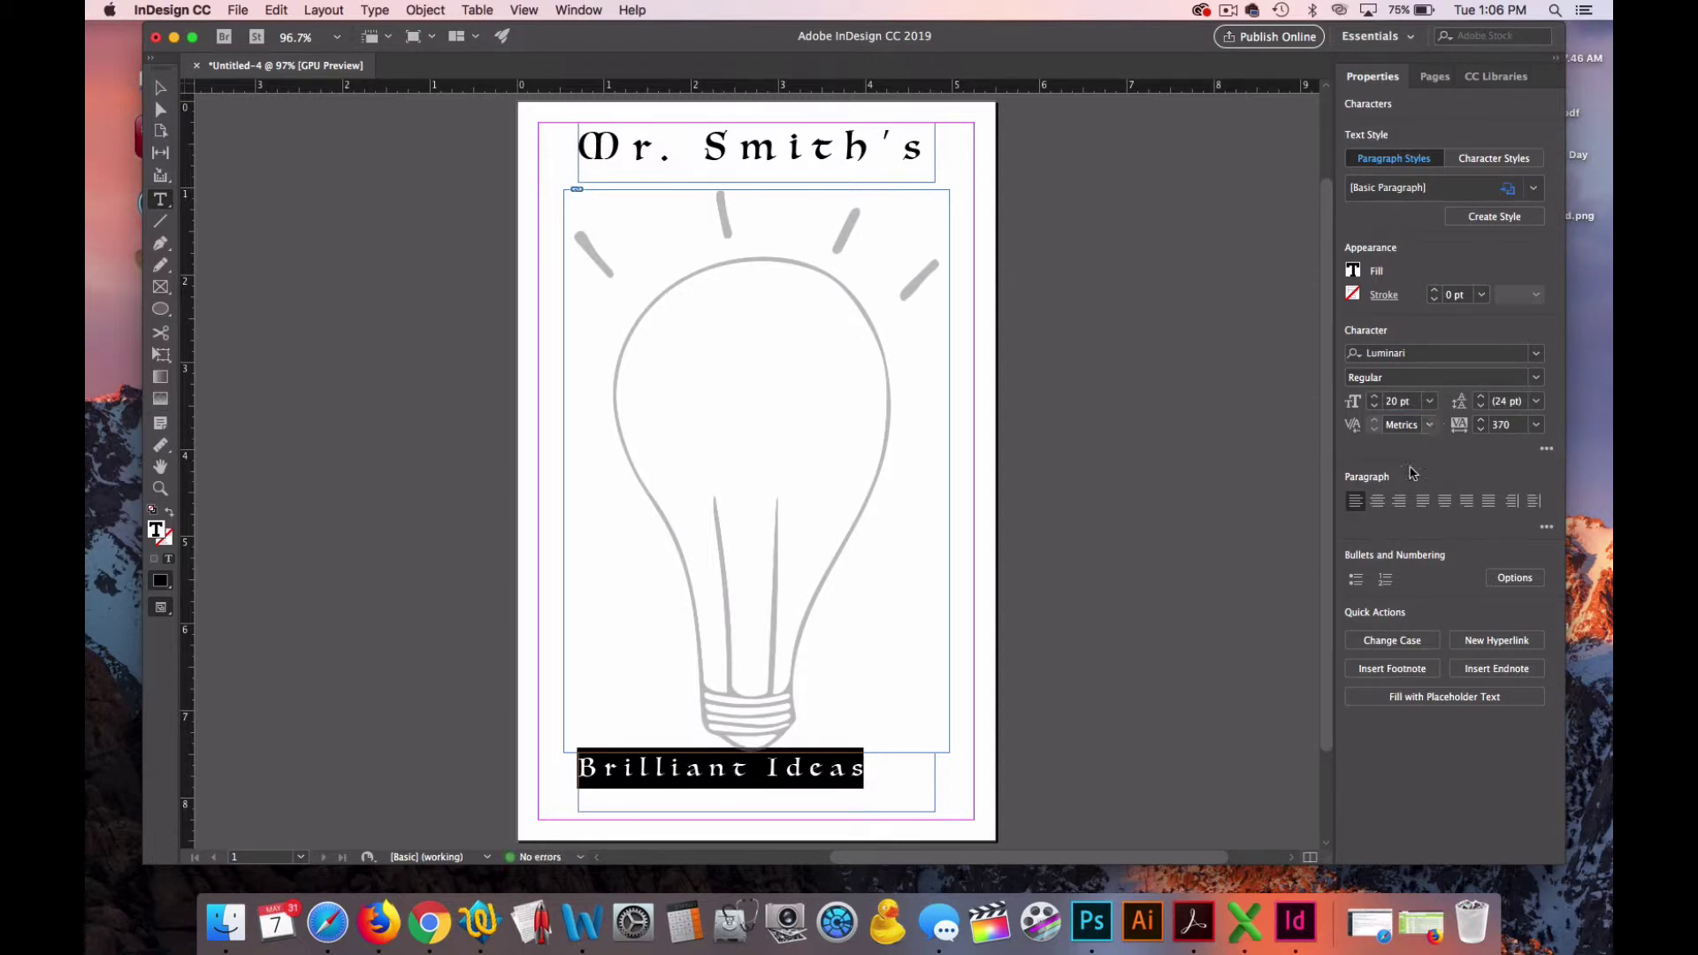
{"action": "key", "text": "Escape"}
{"action": "key", "text": "super+shift+period"}
{"action": "key", "text": "super+shift+period"}
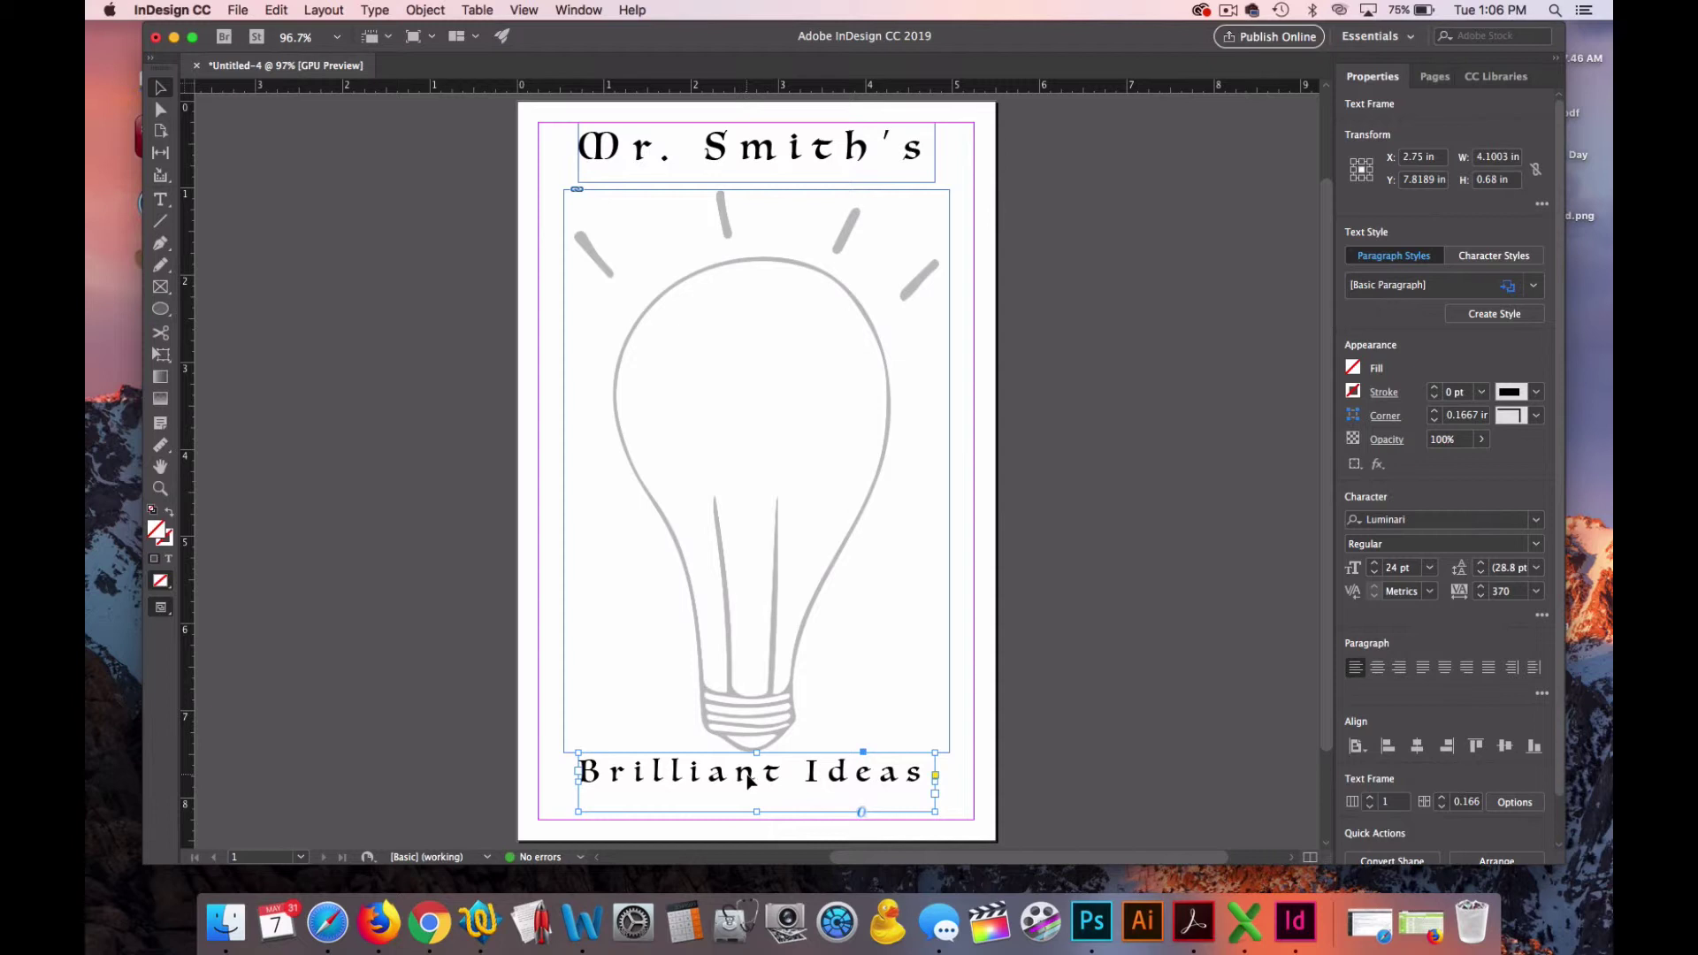
- Nudge the Brilliant Ideas frame down to 7.97 in, centred horizontally at 2.75 in
{"action": "left_click", "coordinate": [754, 792]}
{"action": "left_click_drag", "start_coordinate": [754, 792], "coordinate": [752, 787]}
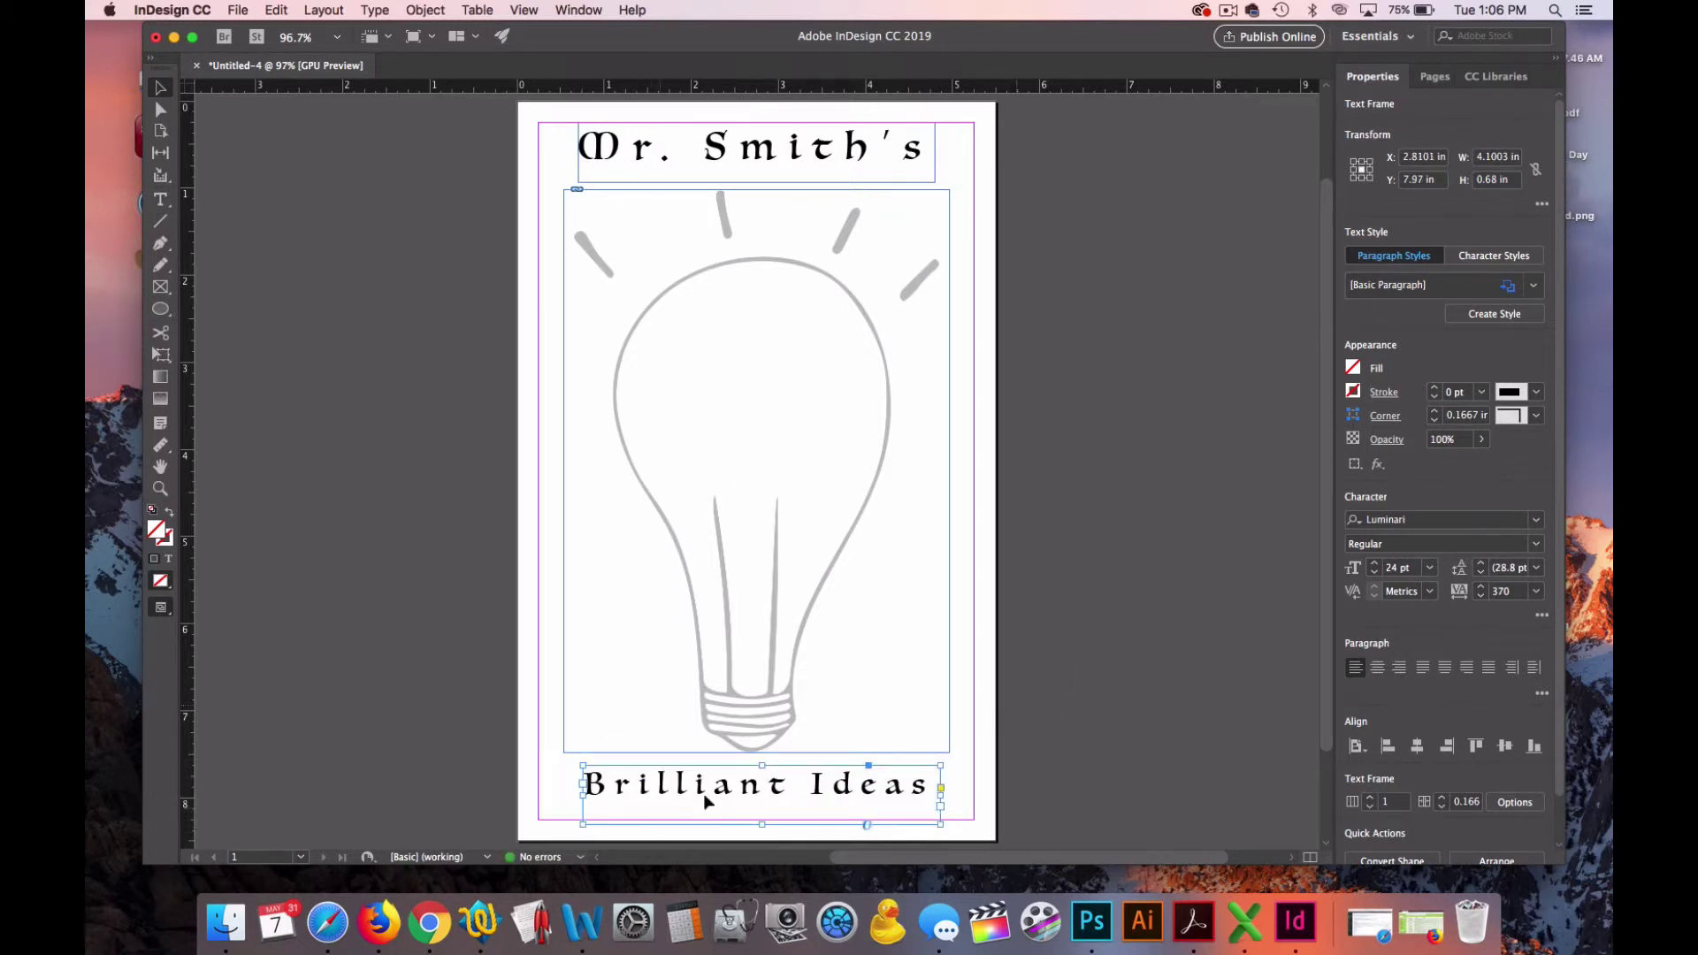
{"action": "left_click", "coordinate": [1417, 746]}
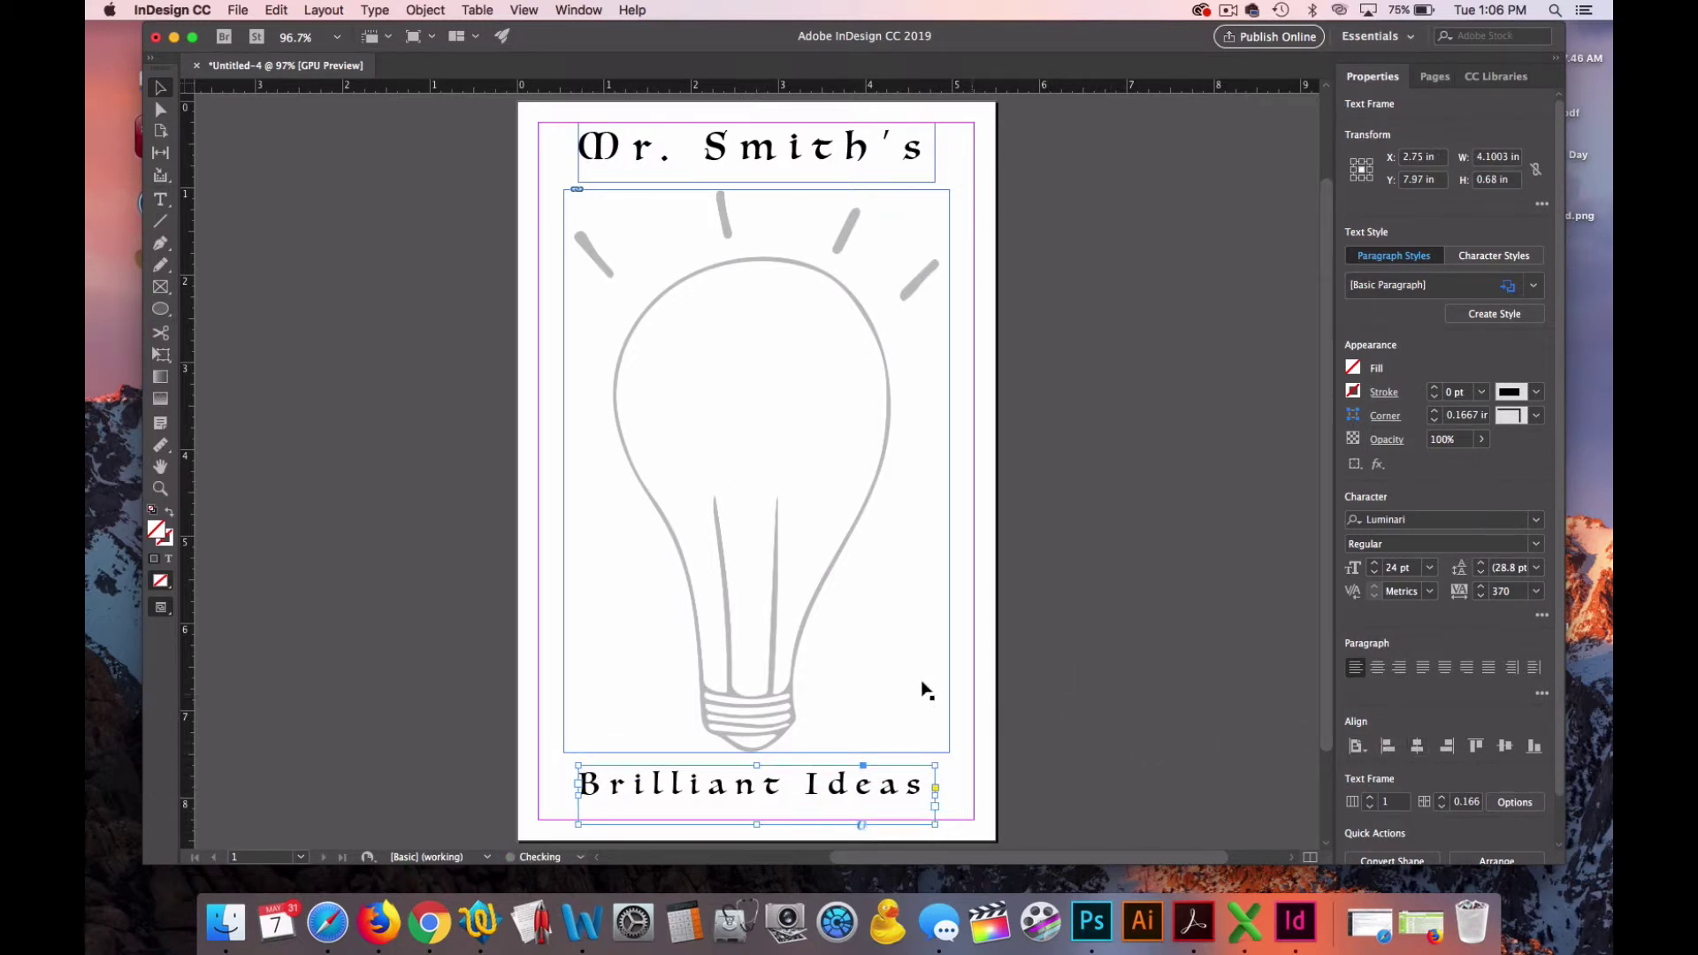
{"action": "left_click", "coordinate": [964, 659]}
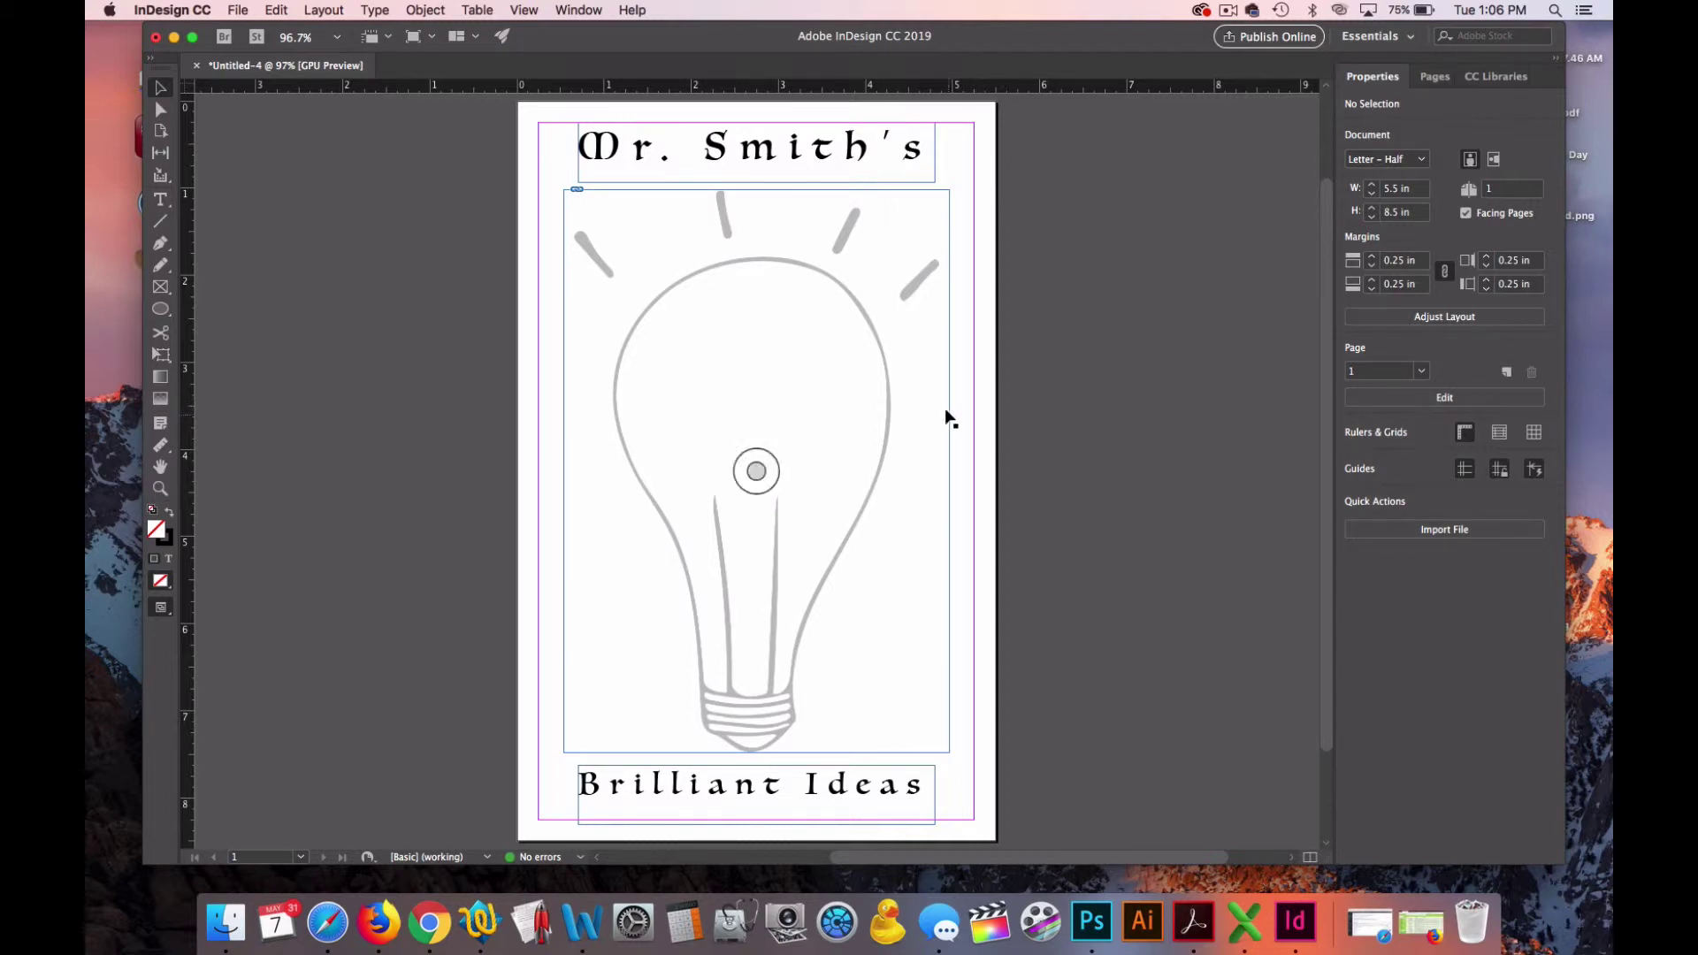
{"action": "left_click", "coordinate": [234, 11]}
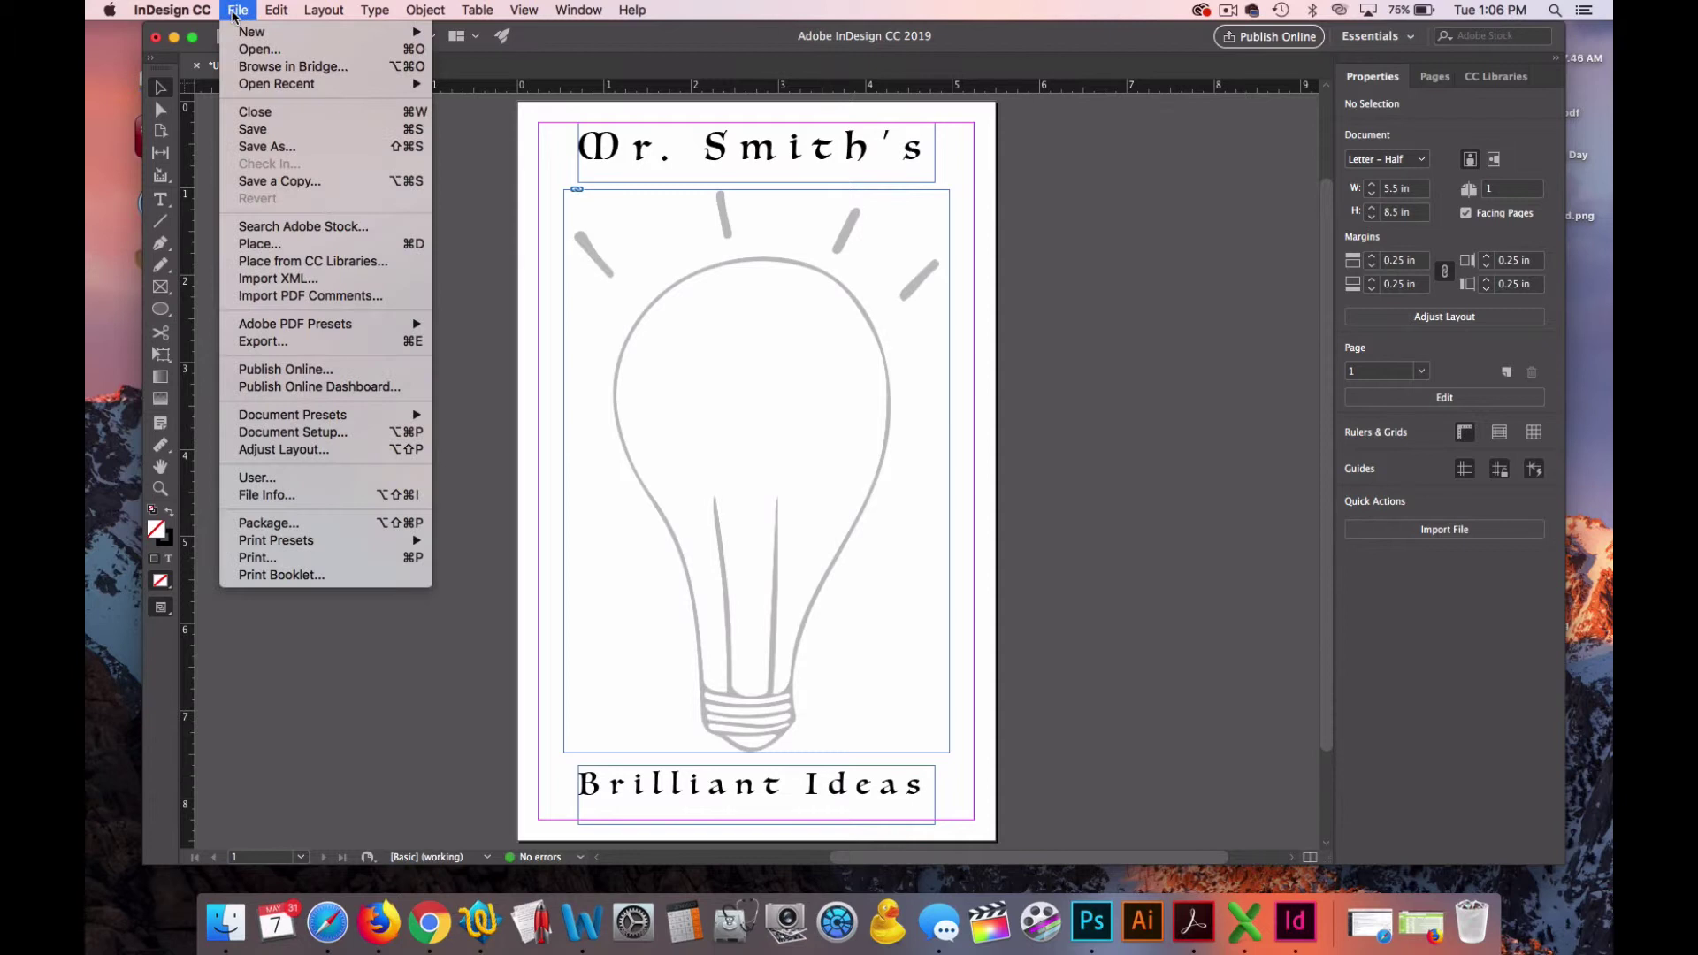
{"action": "left_click", "coordinate": [301, 146]}
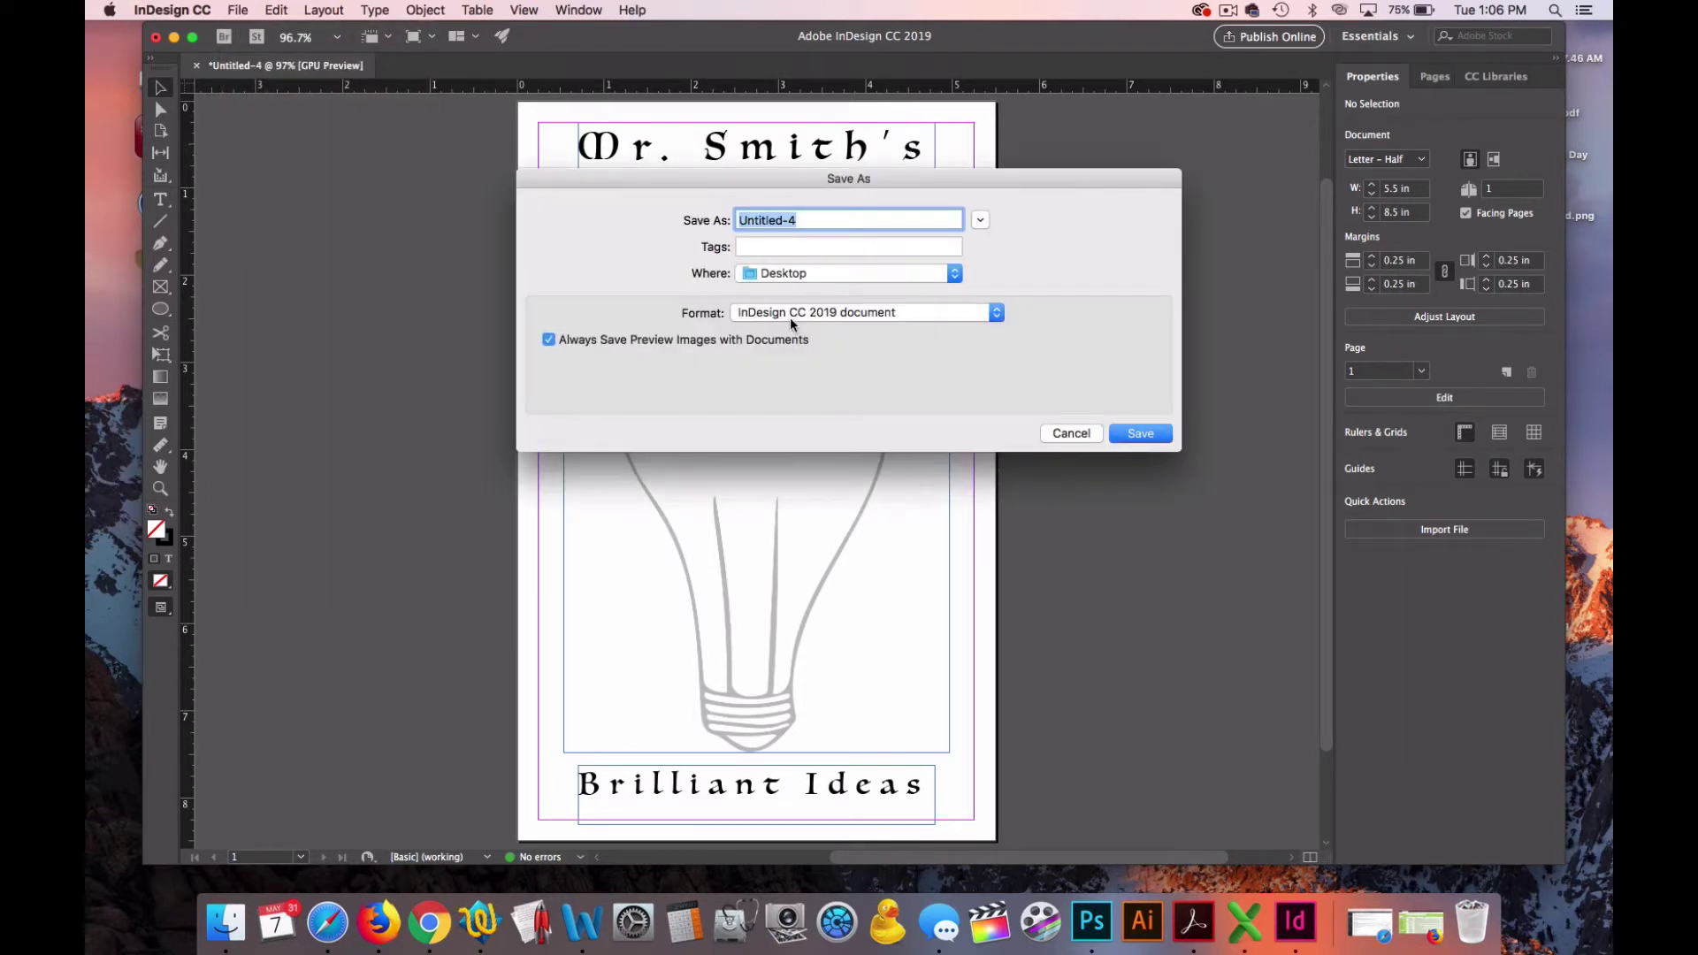
{"action": "type", "text": "Mrs"}
{"action": "key", "text": "BackSpace"}
{"action": "type", "text": "Smith Ideas"}
{"action": "left_click", "coordinate": [845, 310]}
{"action": "left_click", "coordinate": [847, 312]}
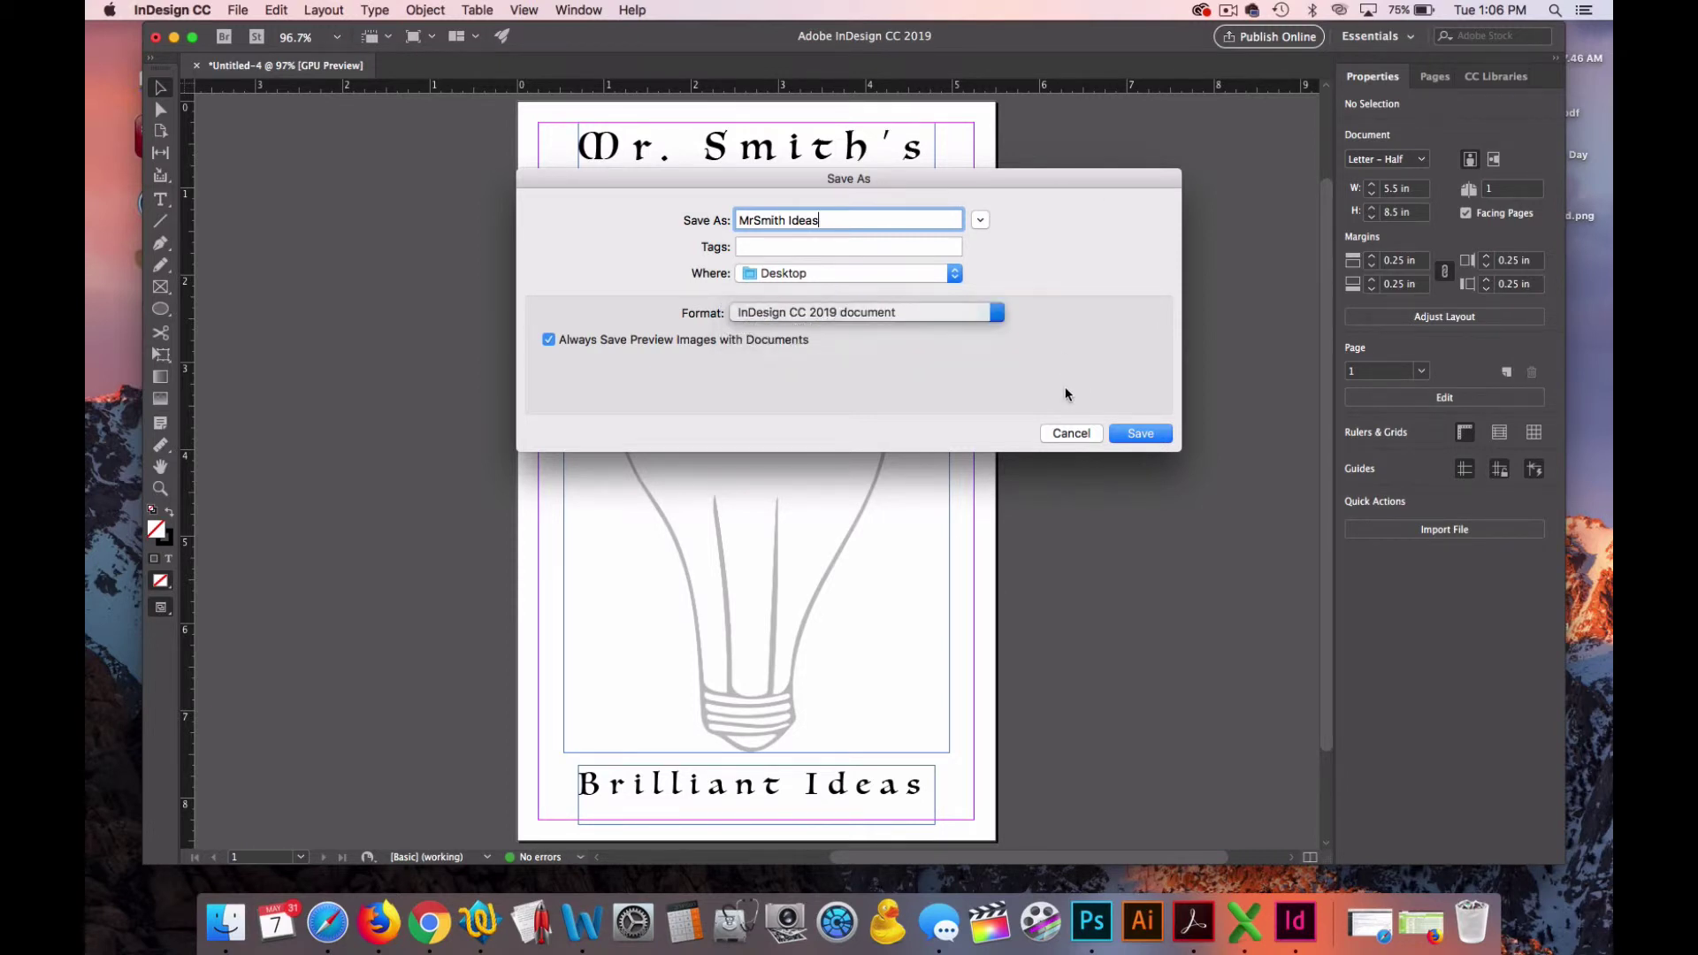
{"action": "left_click", "coordinate": [1072, 432]}
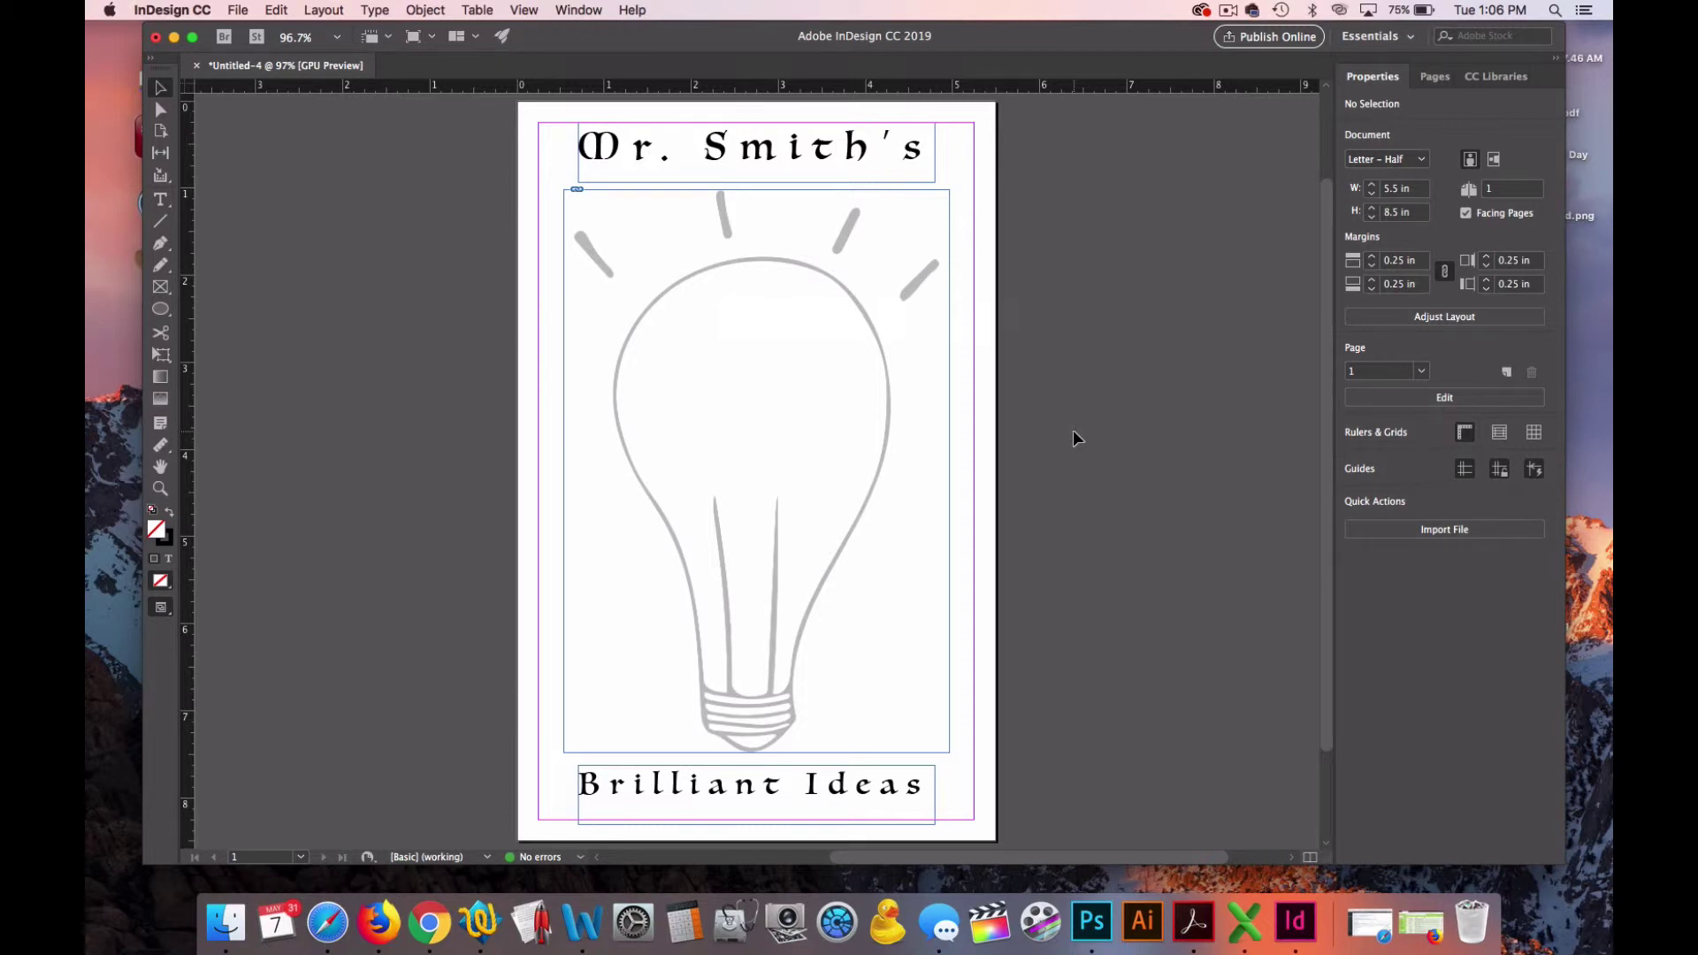
- Export the page to the Desktop as an Adobe PDF (Print) named 'Mr Smiths Ideas'
{"action": "left_click", "coordinate": [237, 9]}
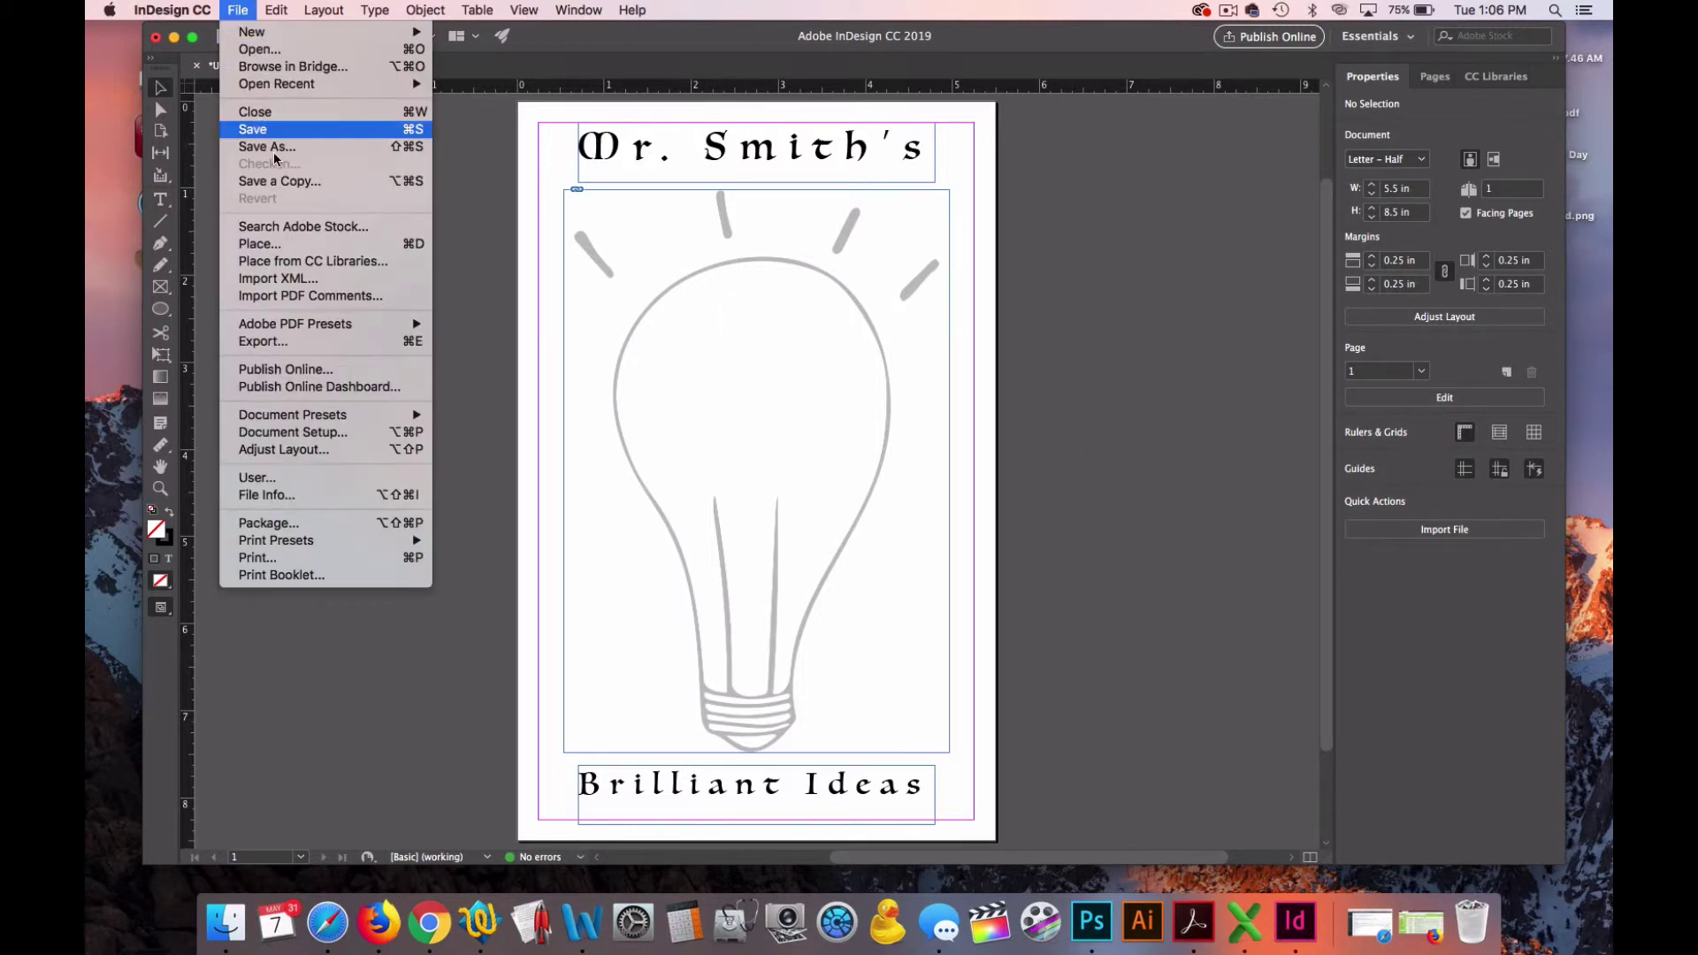
{"action": "left_click", "coordinate": [326, 342]}
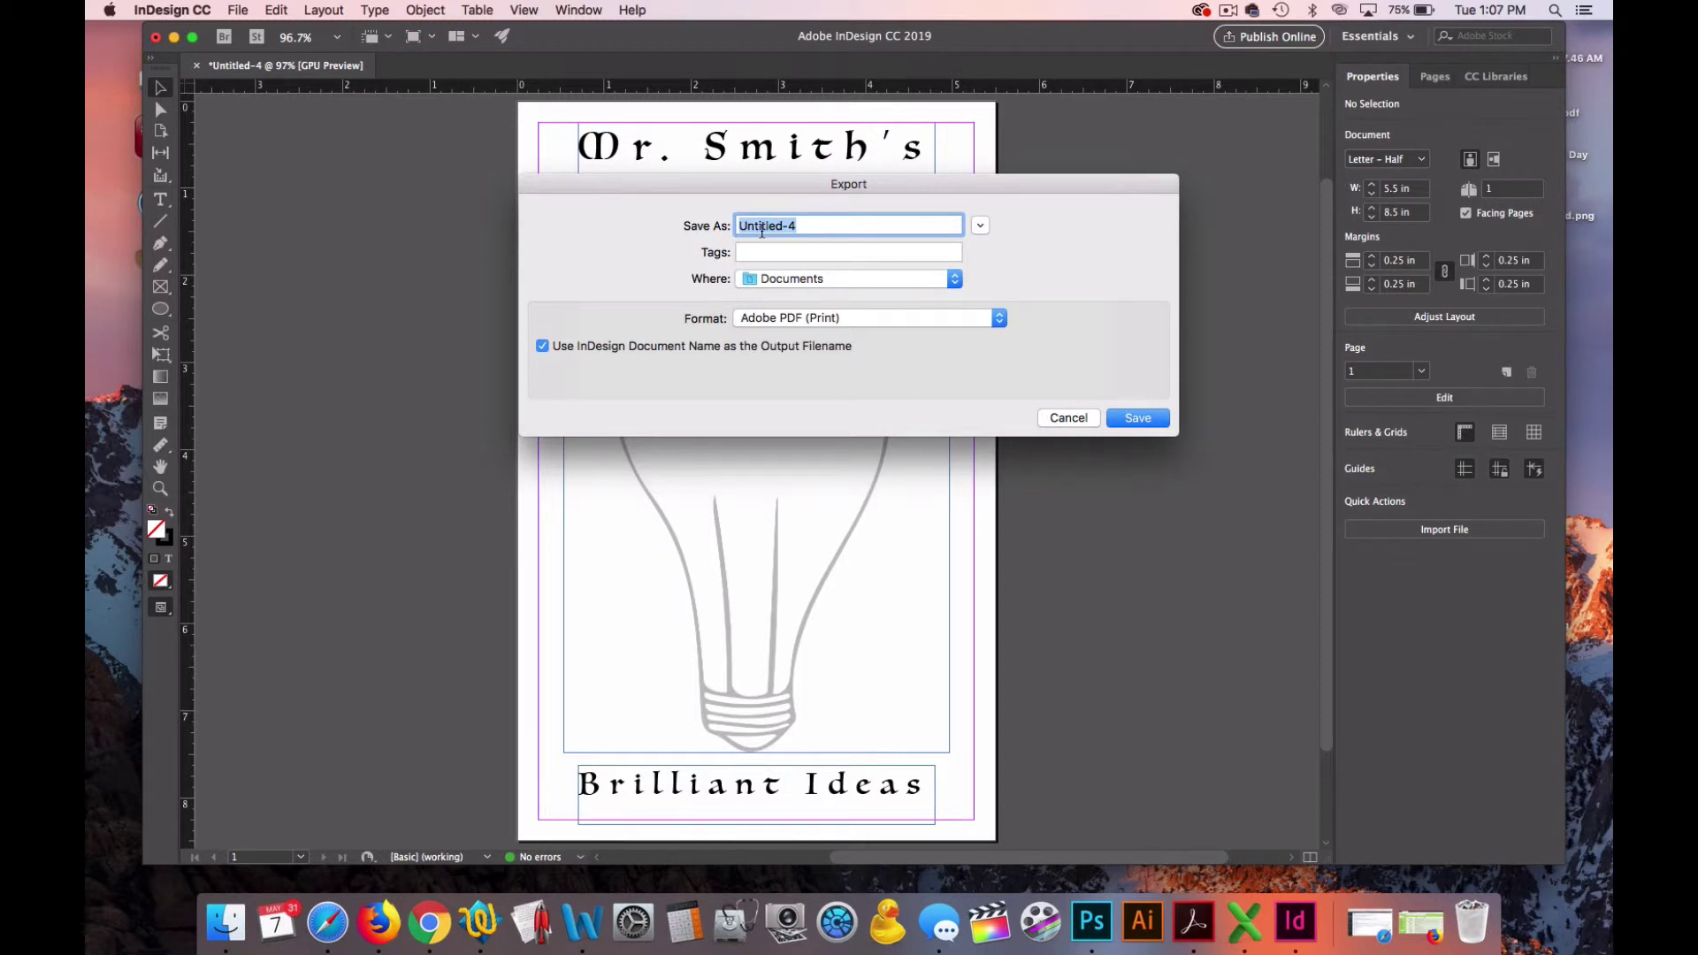
{"action": "type", "text": "Mr Smiths Ideas"}
{"action": "left_click", "coordinate": [822, 278]}
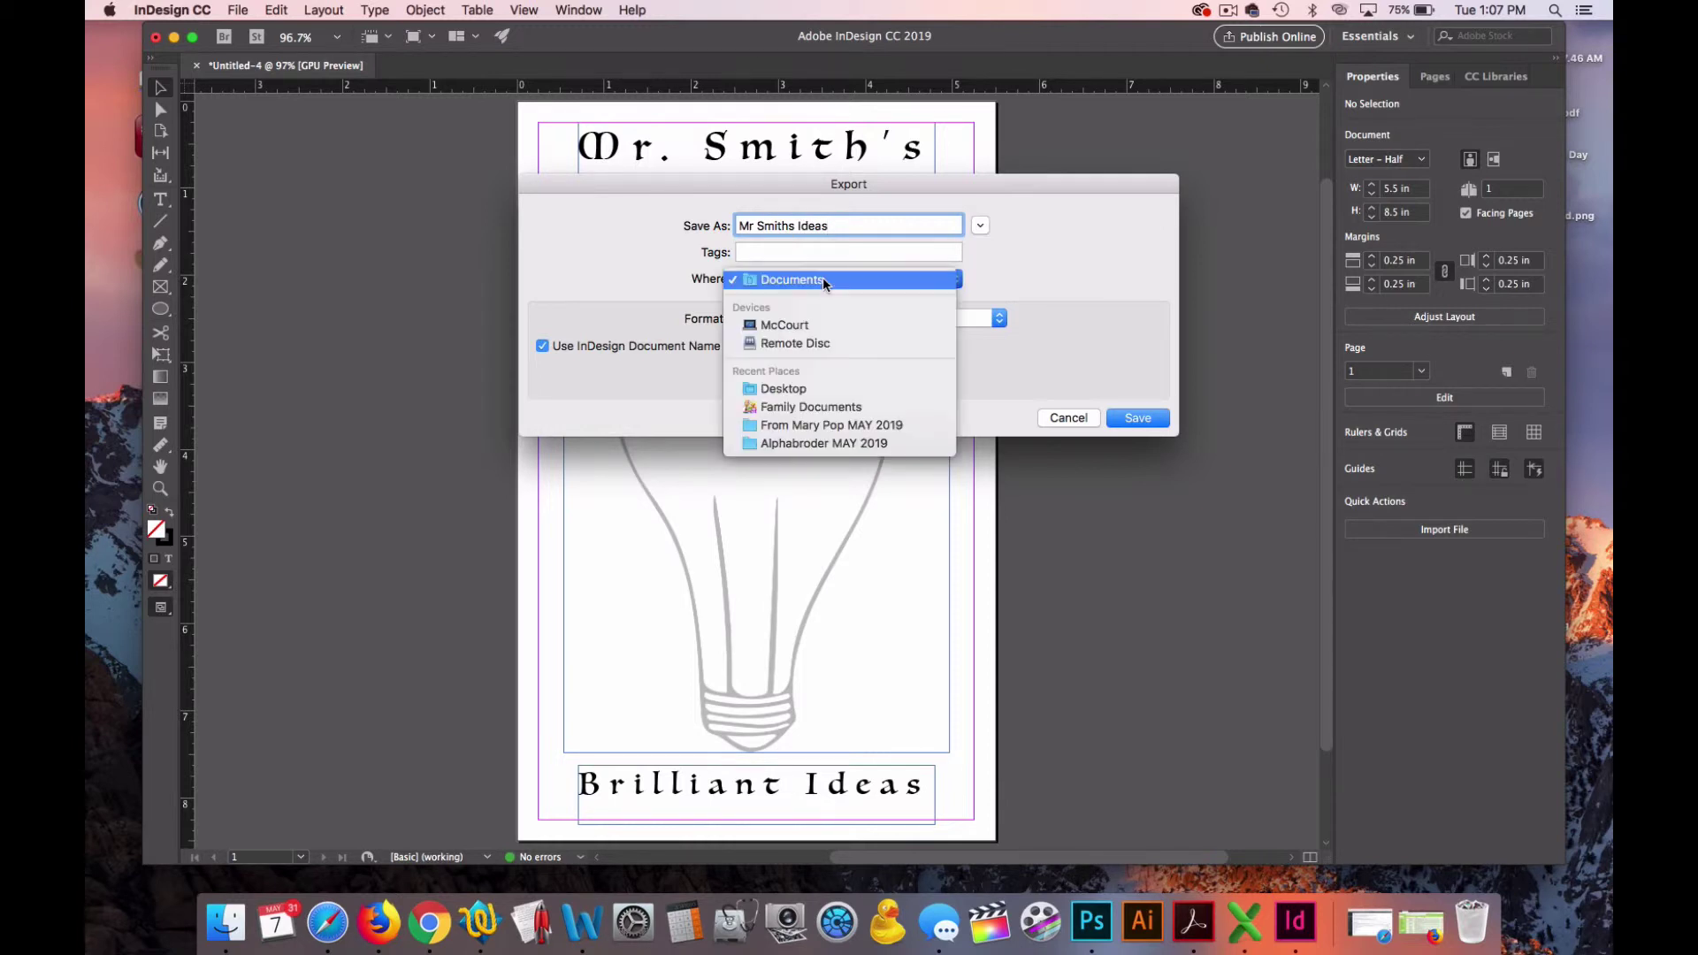
{"action": "left_click", "coordinate": [842, 387]}
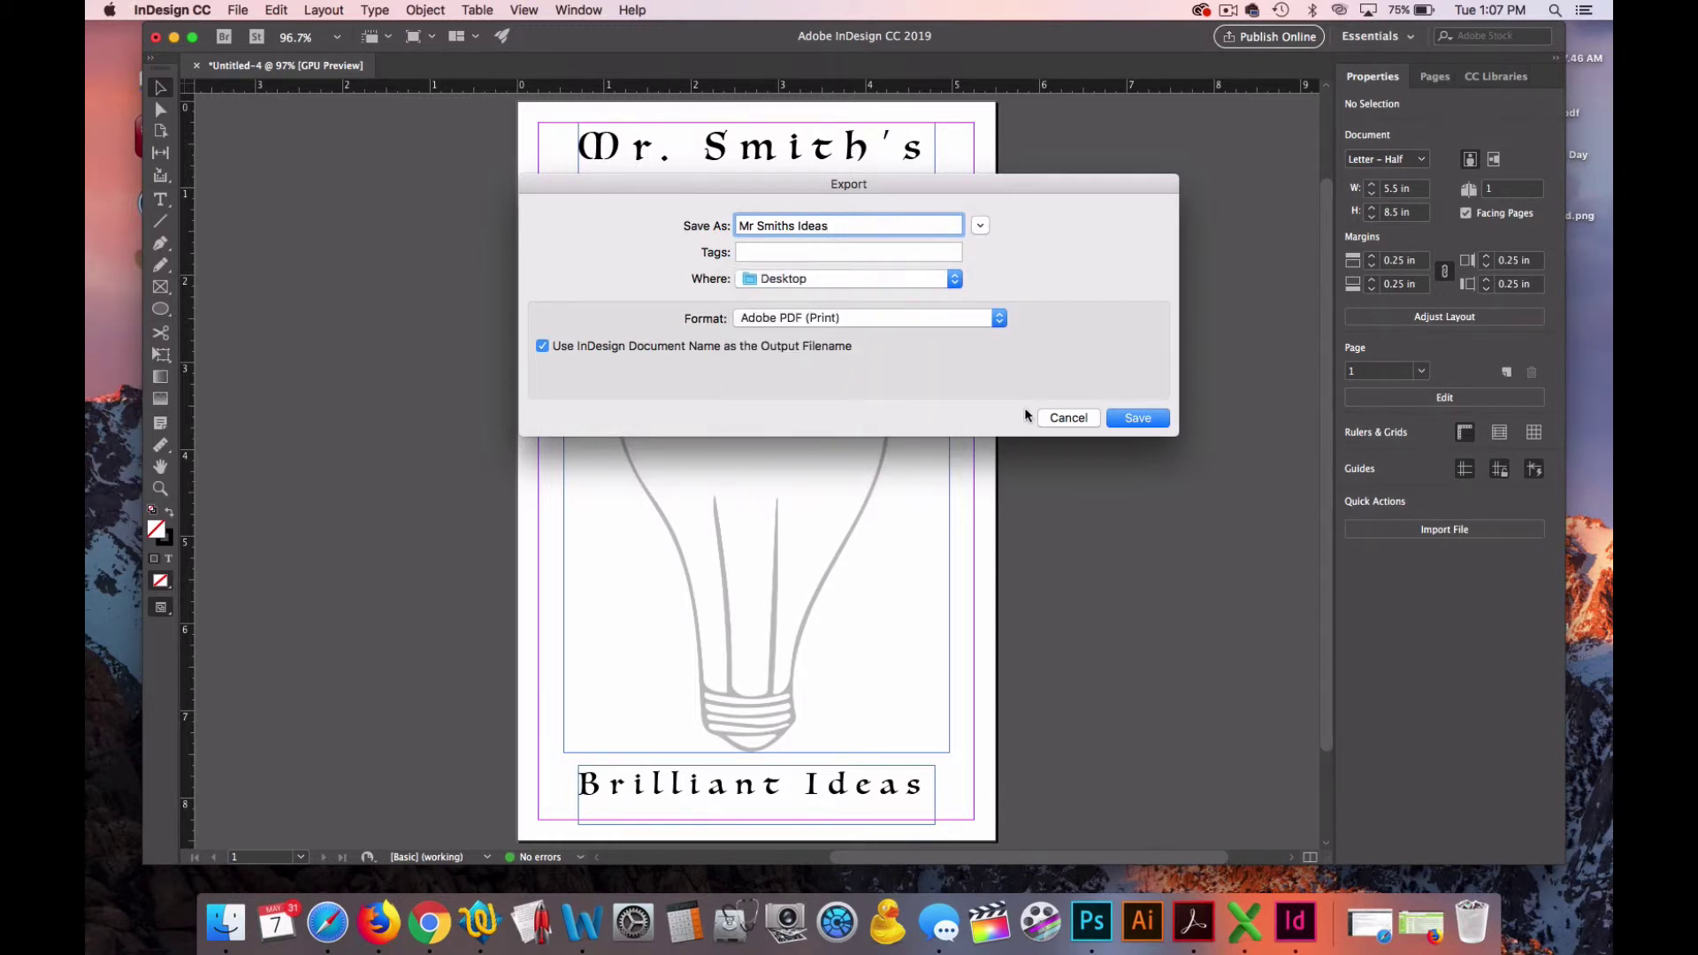
{"action": "left_click", "coordinate": [1138, 418]}
{"action": "left_click", "coordinate": [1123, 756]}
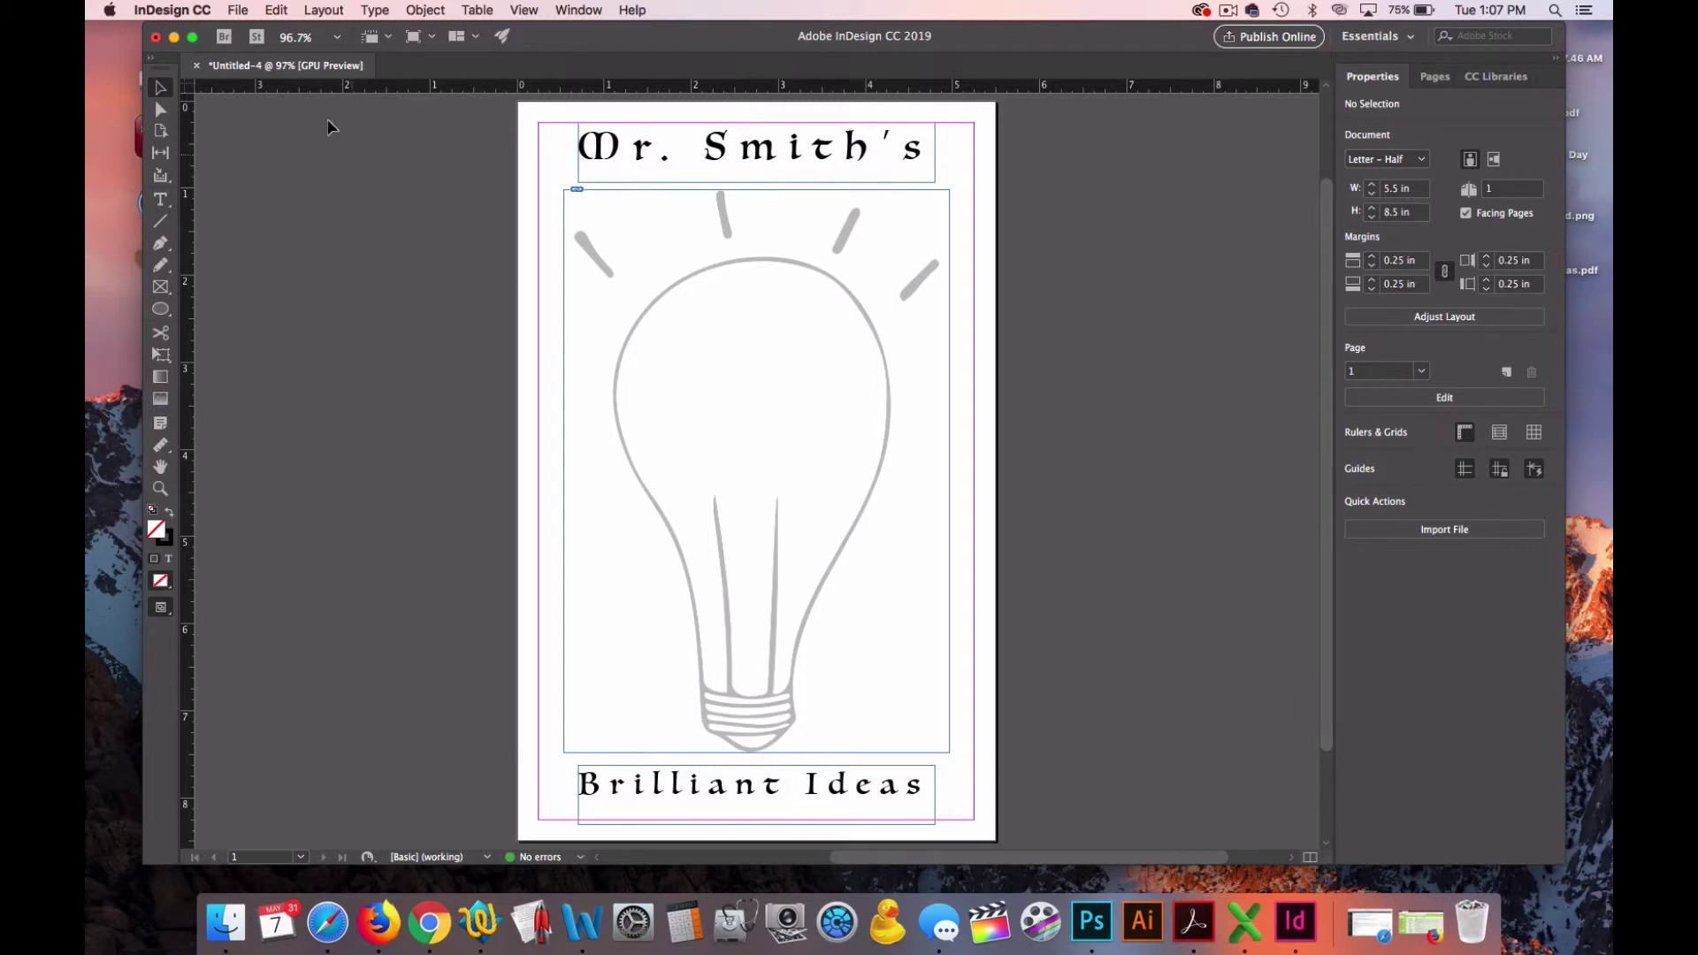
- Start a new document measured in inches with landscape orientation
{"action": "left_click", "coordinate": [246, 9]}
{"action": "mouse_move", "coordinate": [242, 32]}
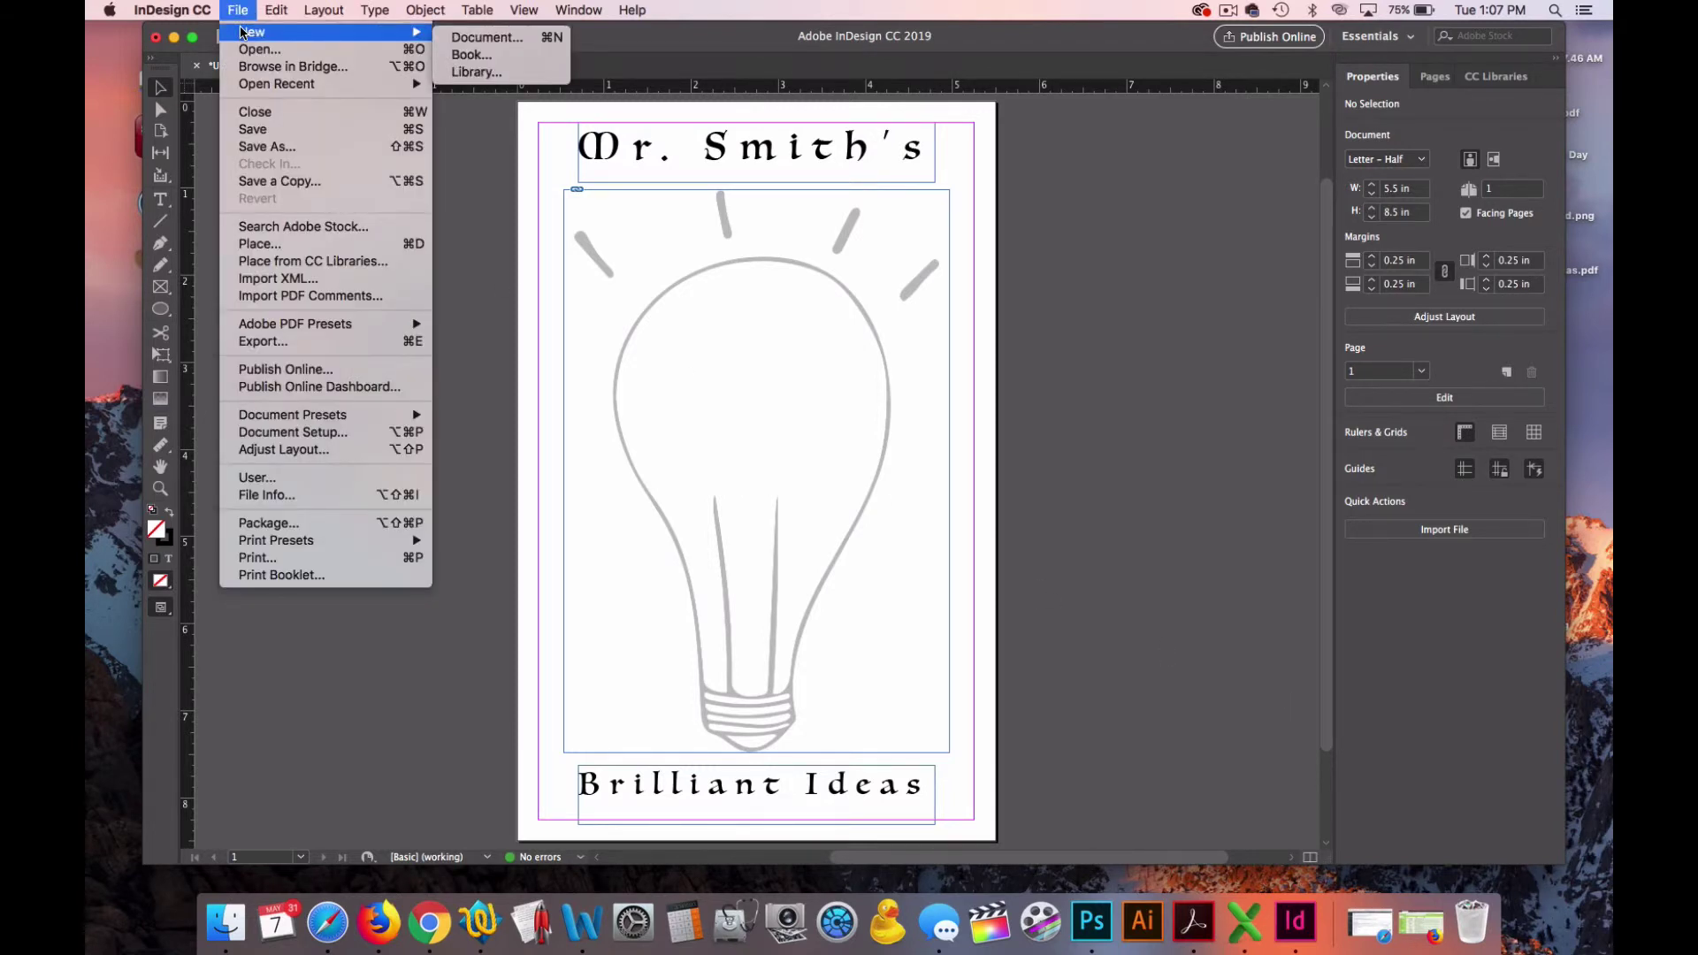
{"action": "left_click", "coordinate": [455, 37]}
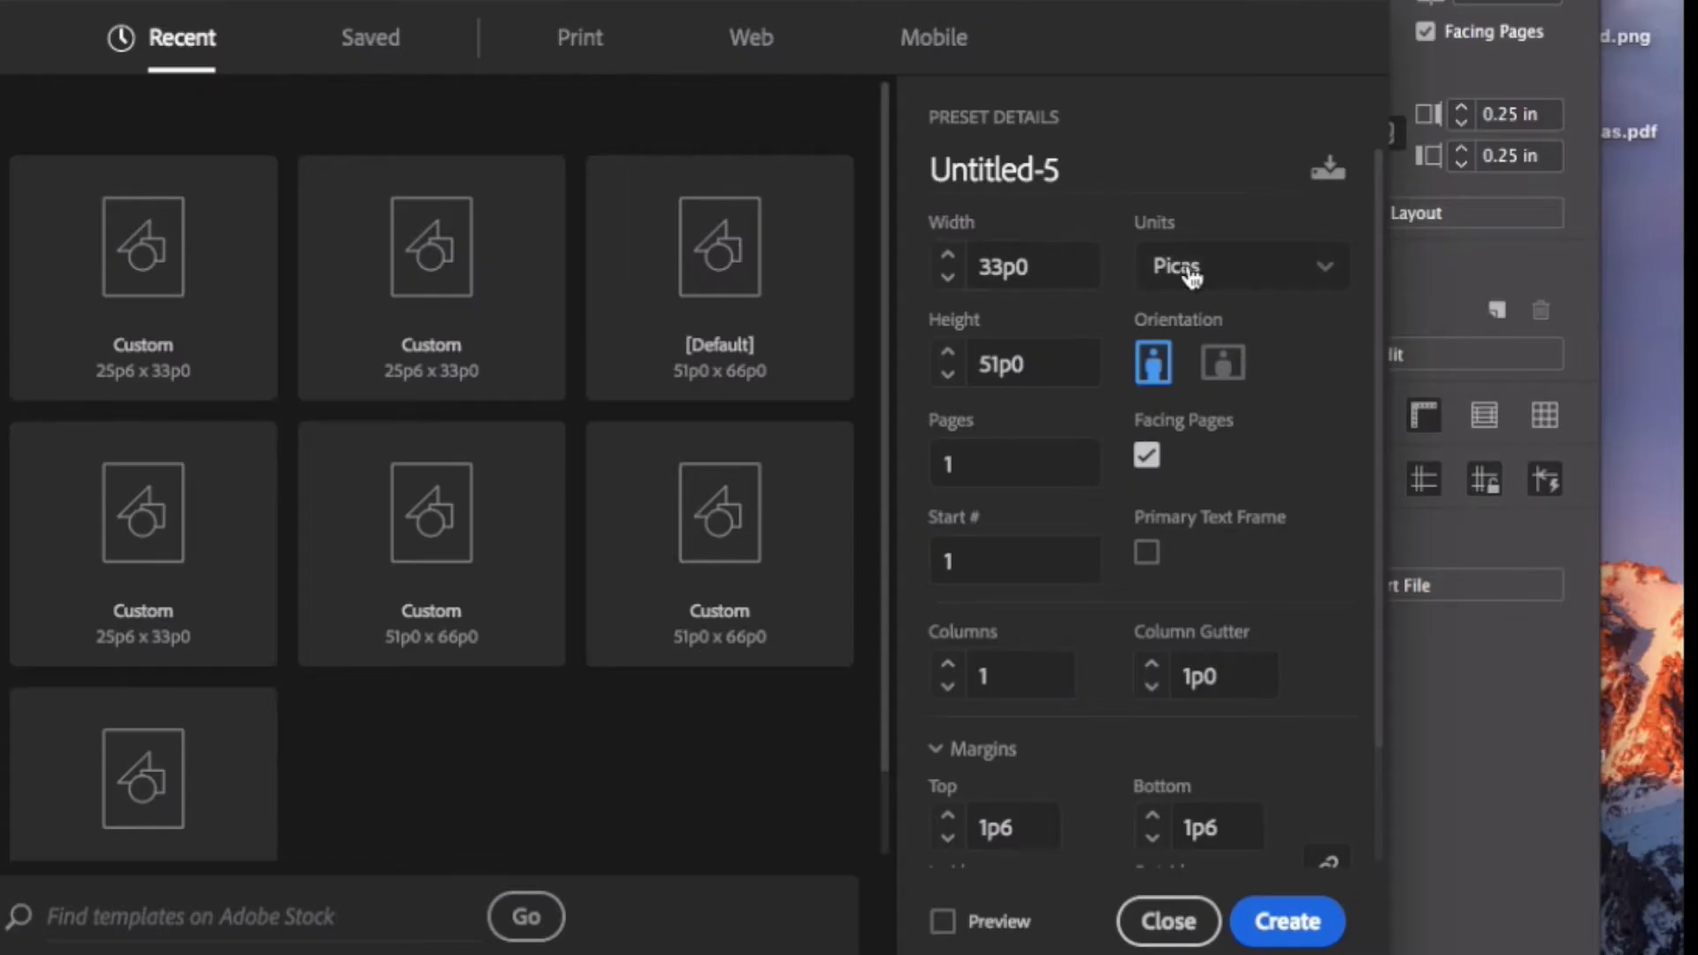
{"action": "left_click", "coordinate": [1344, 347]}
{"action": "left_click", "coordinate": [1203, 429]}
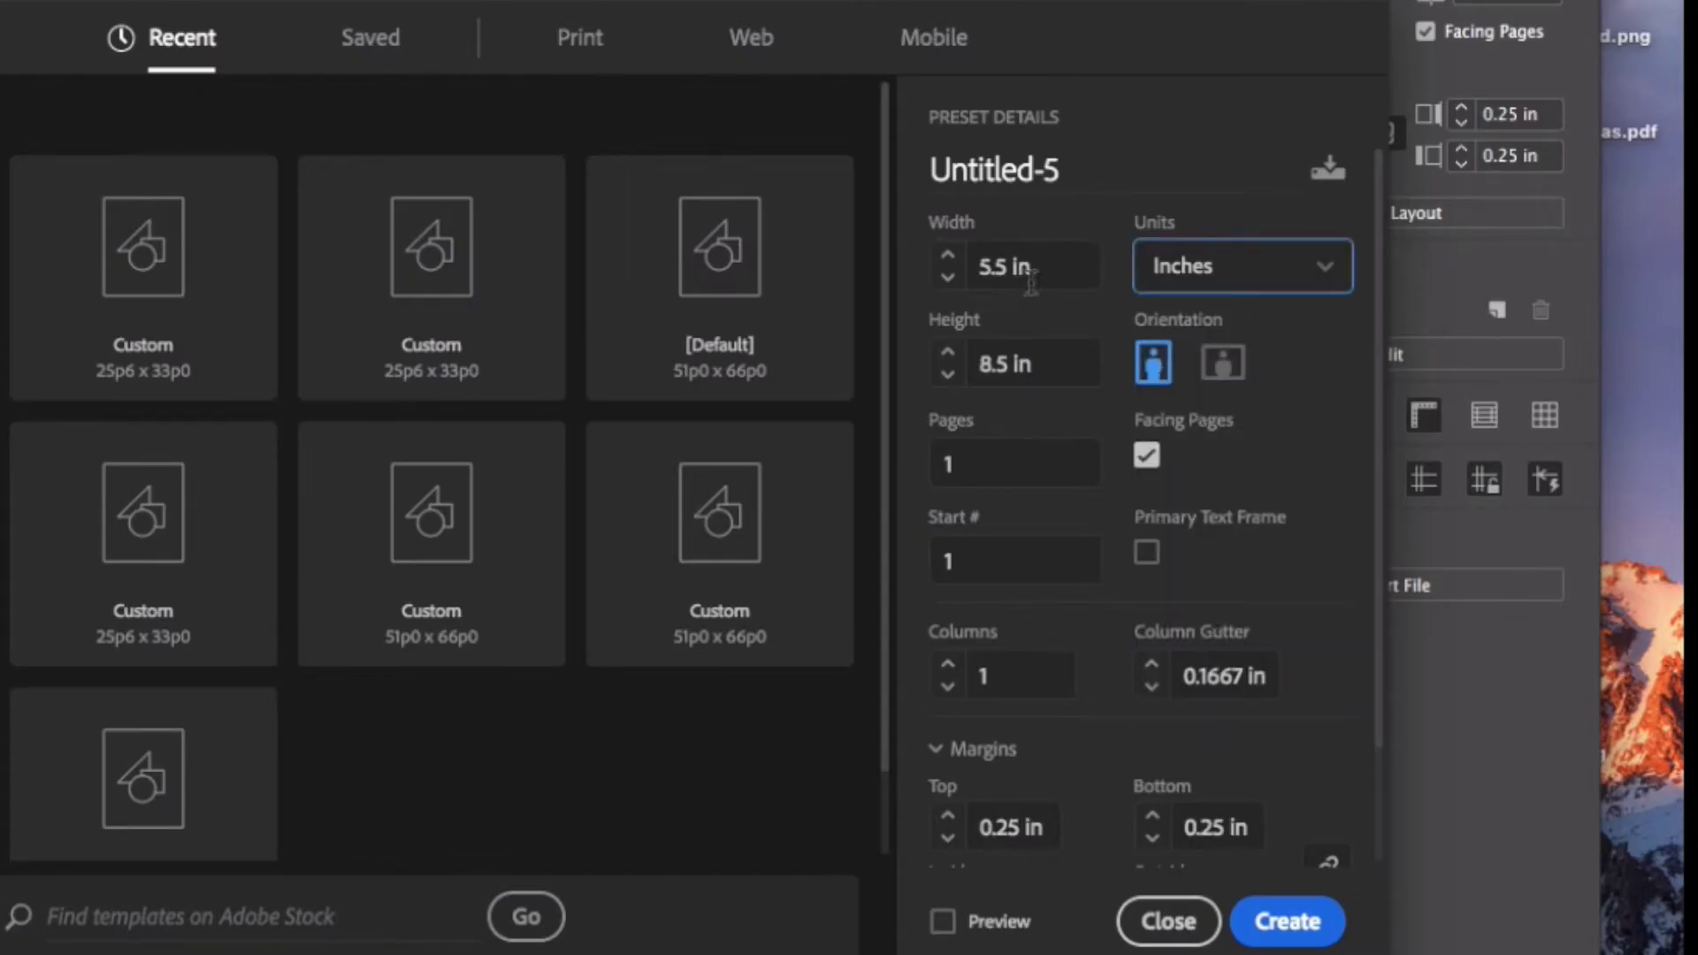
{"action": "left_click", "coordinate": [1223, 364]}
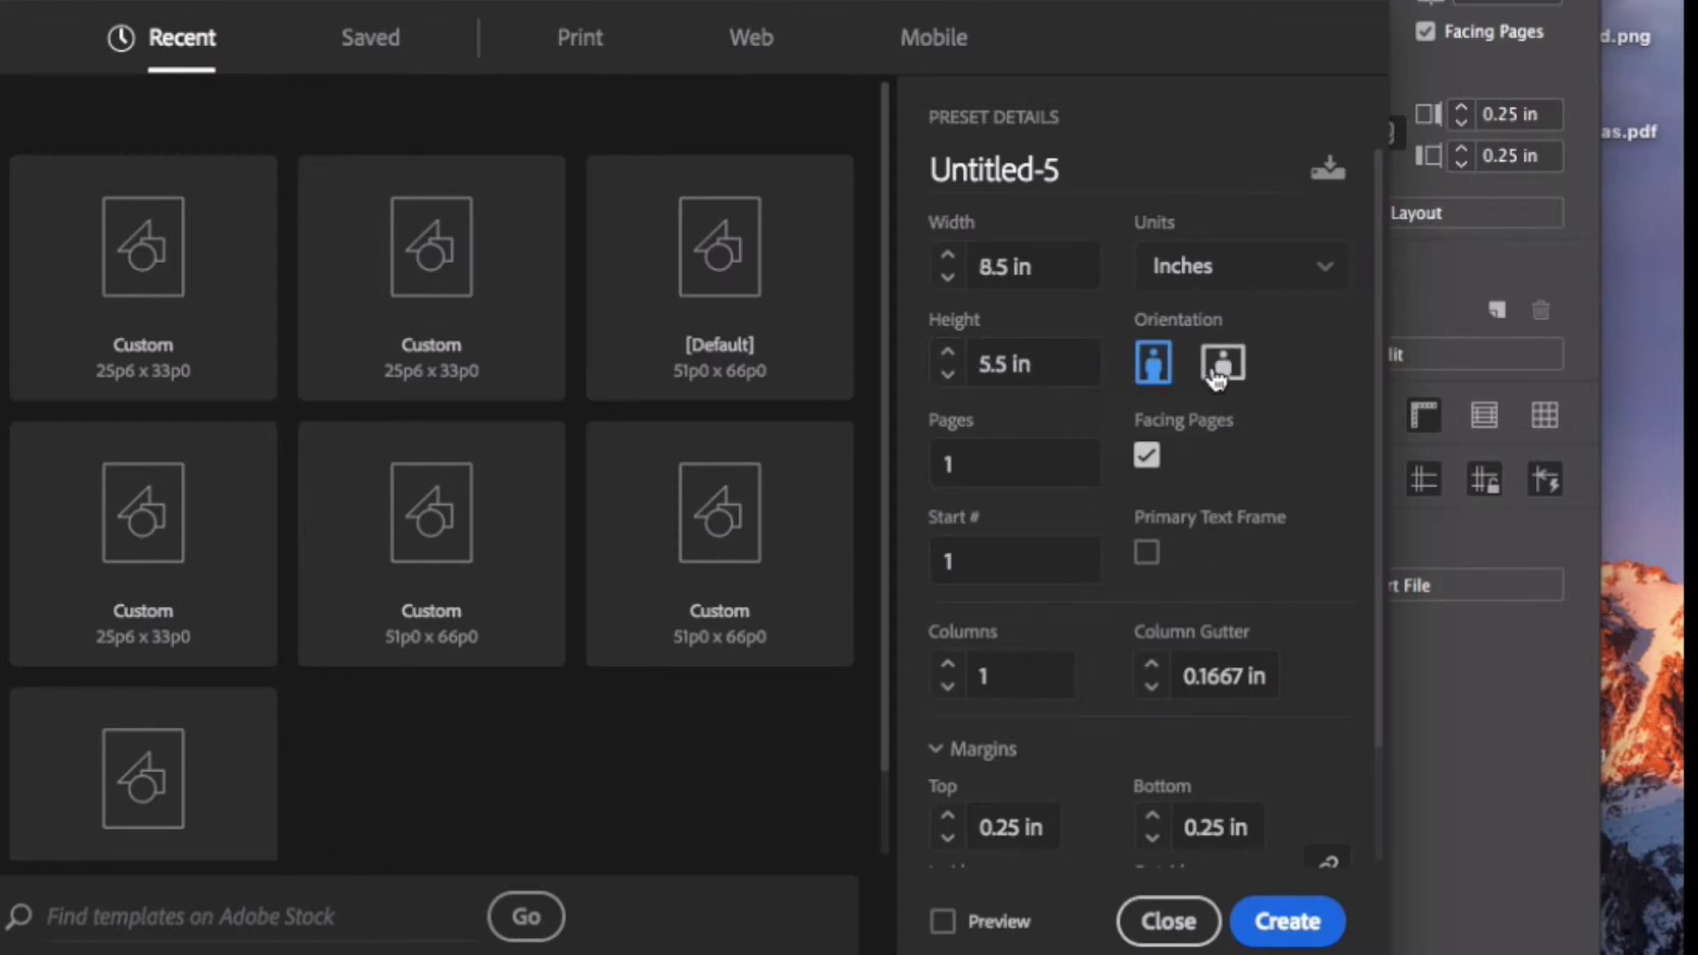
- Set the page to 11 × 8.5 in with 0 in margins and create the document
{"action": "triple_click", "coordinate": [1020, 265]}
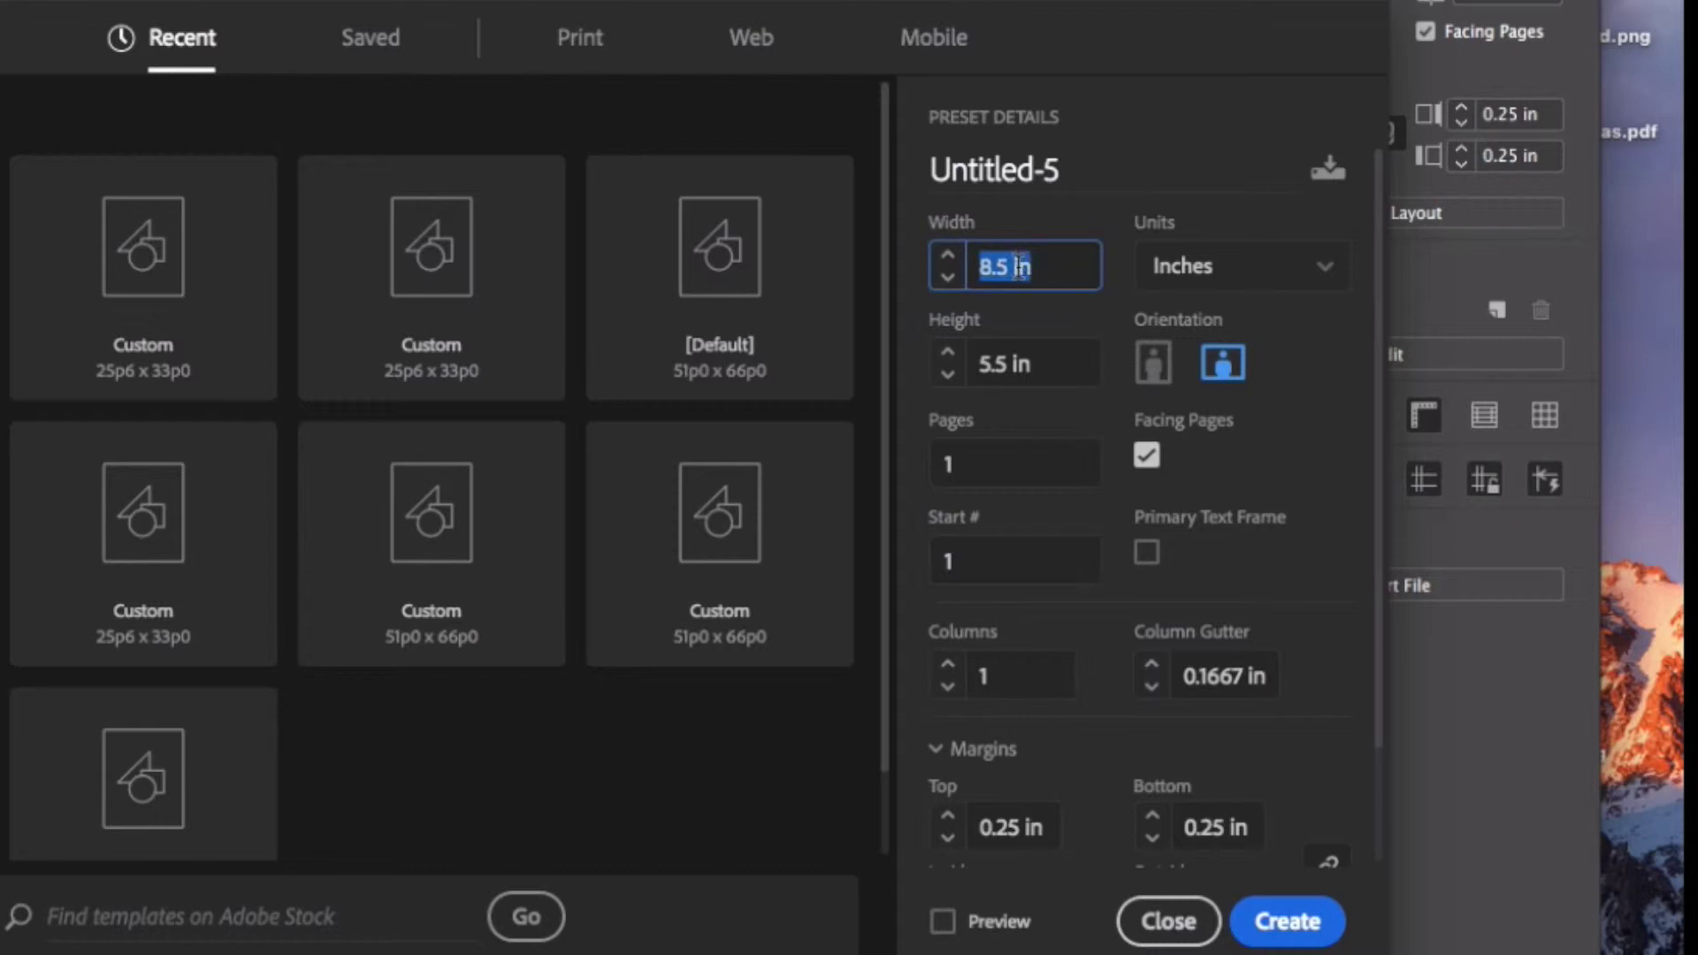
{"action": "type", "text": "11"}
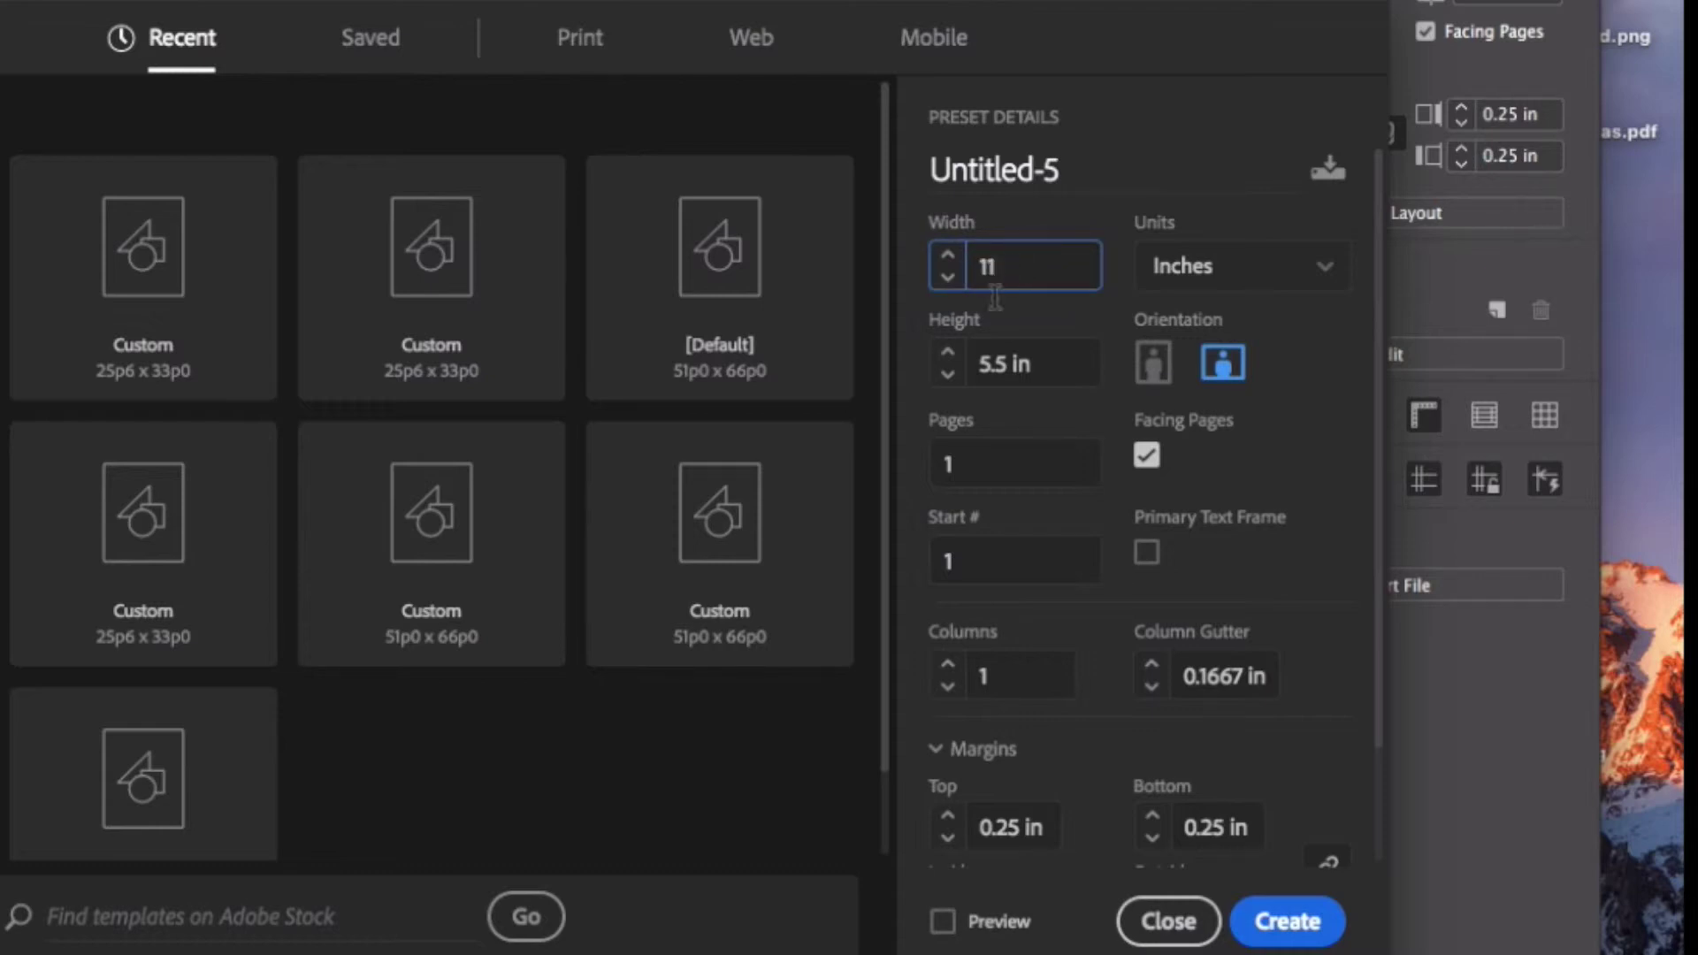
{"action": "key", "text": "Tab"}
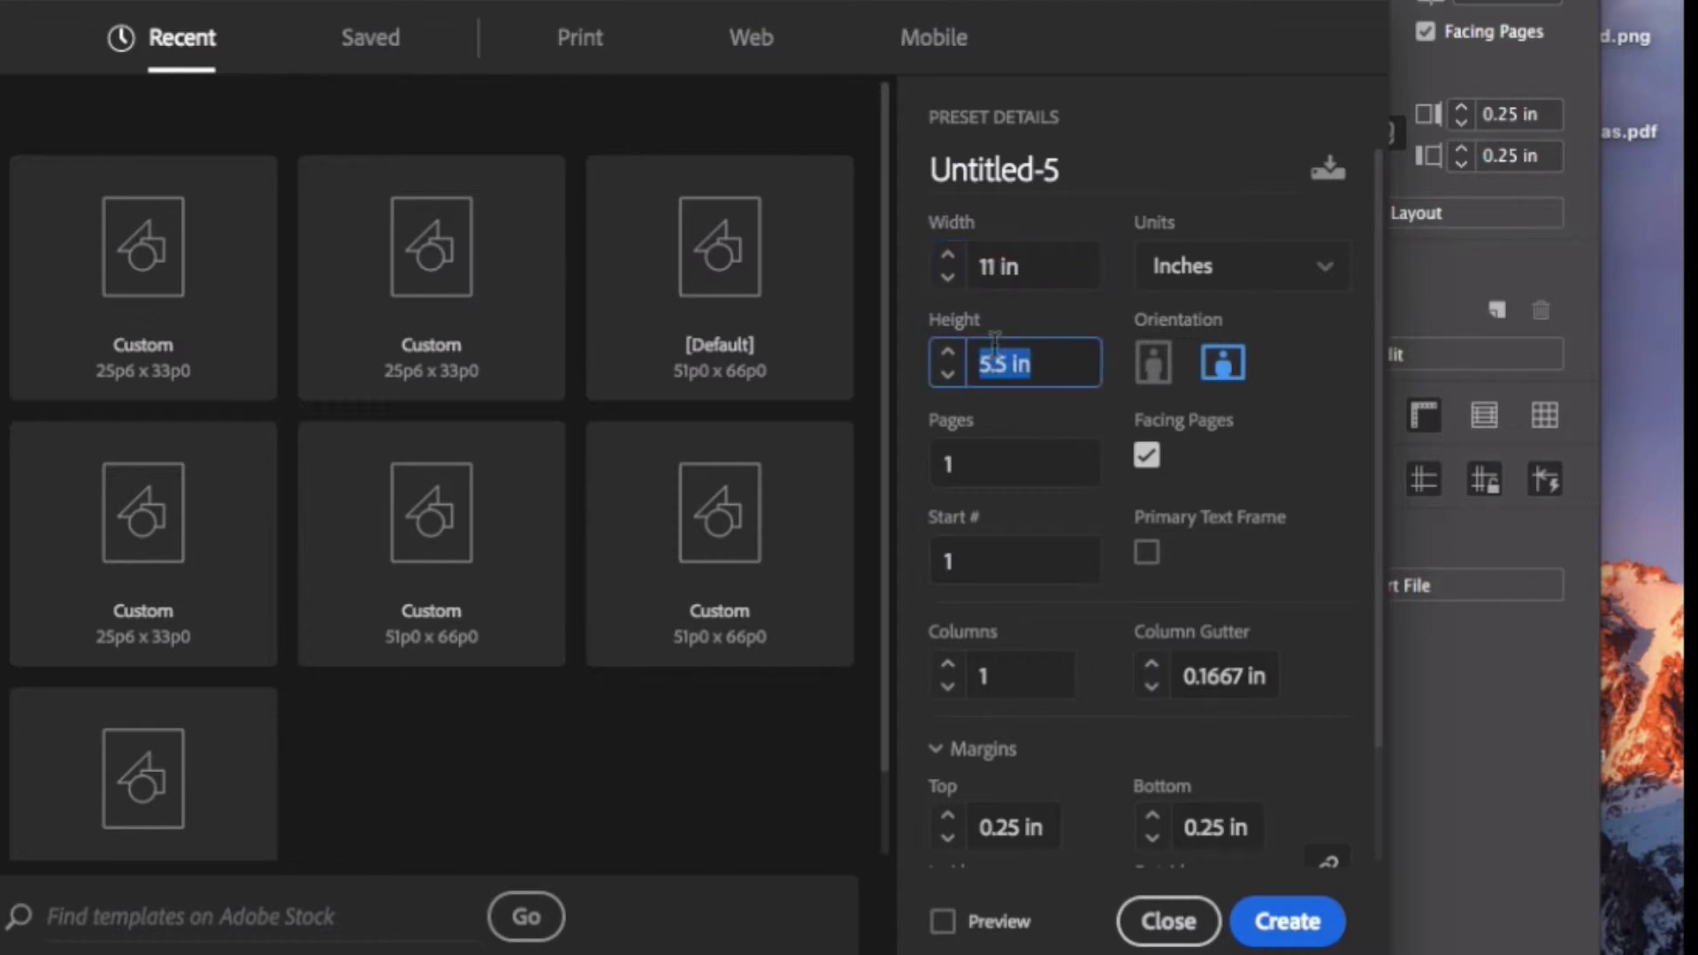
{"action": "type", "text": "8.5"}
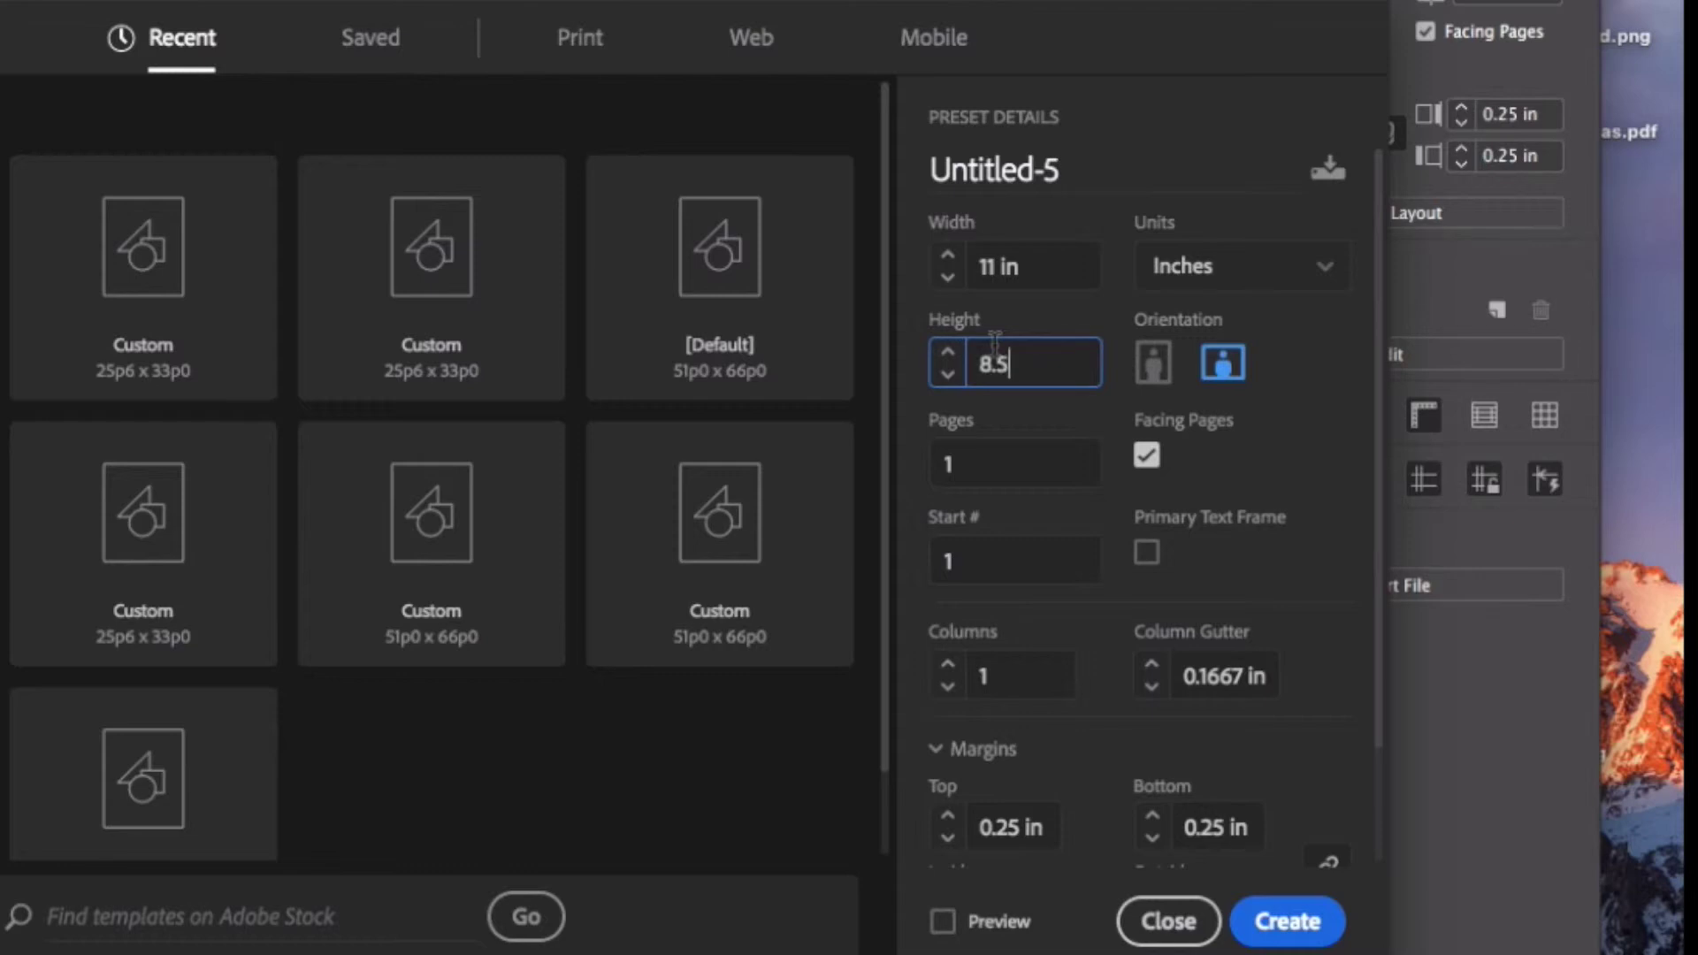
{"action": "scroll", "coordinate": [946, 829], "scroll_direction": "down", "scroll_amount": 1}
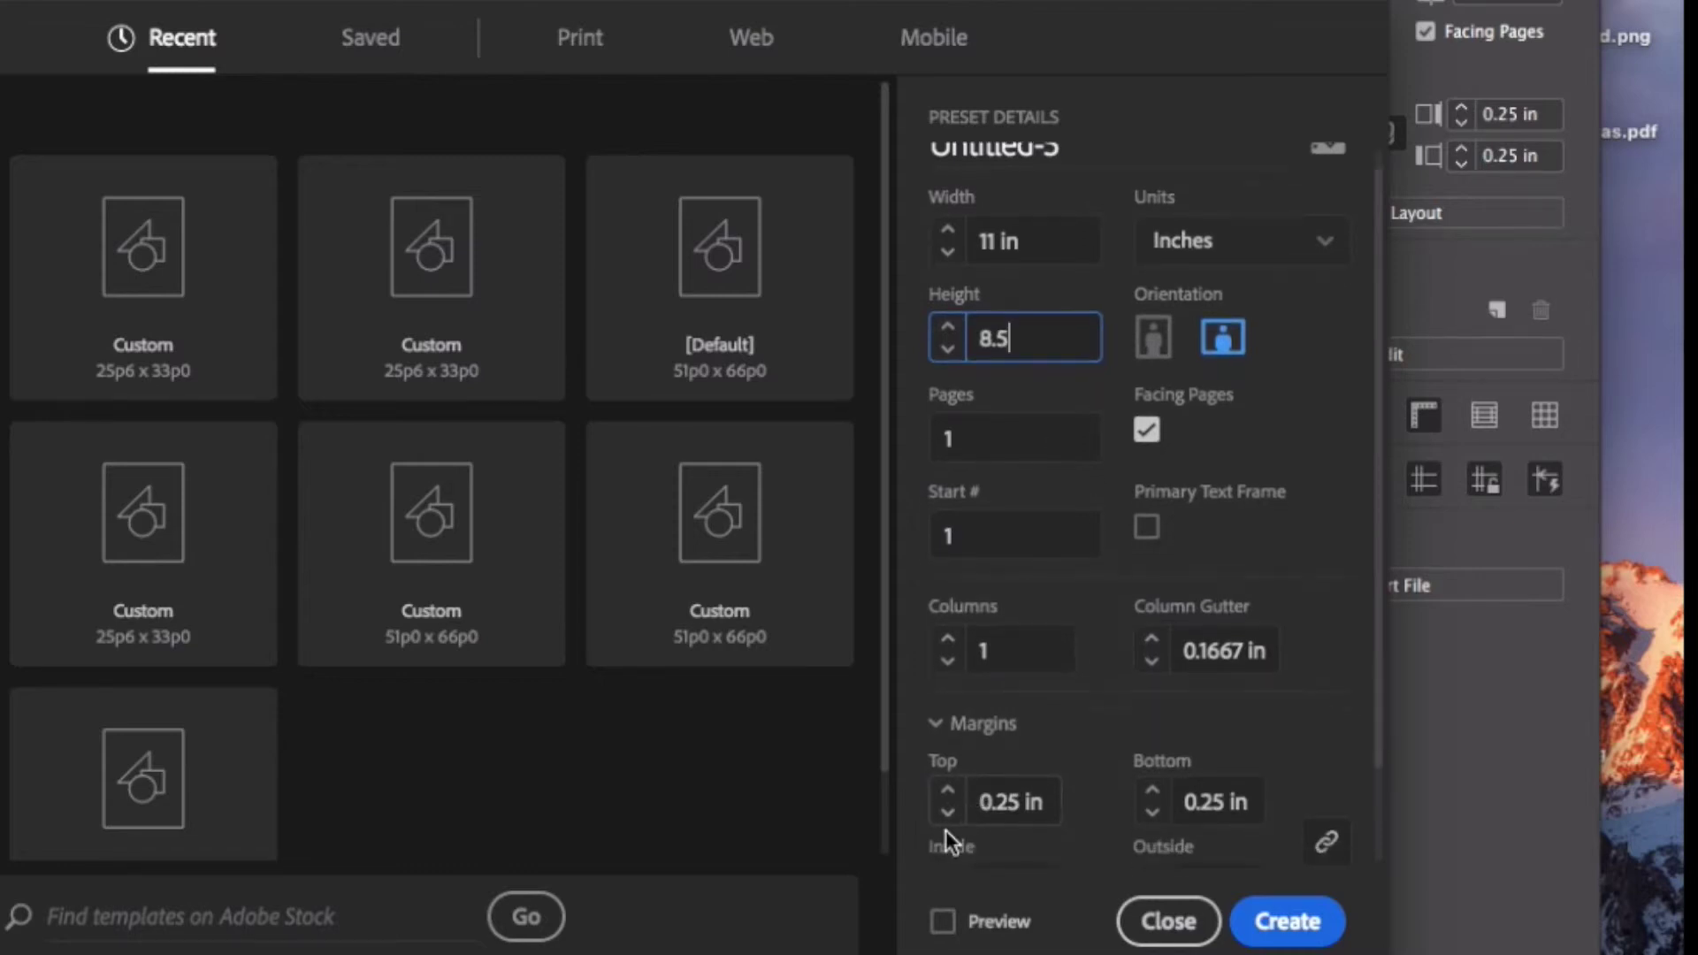
{"action": "left_click", "coordinate": [946, 823]}
{"action": "left_click", "coordinate": [946, 822]}
{"action": "left_click", "coordinate": [1391, 724]}
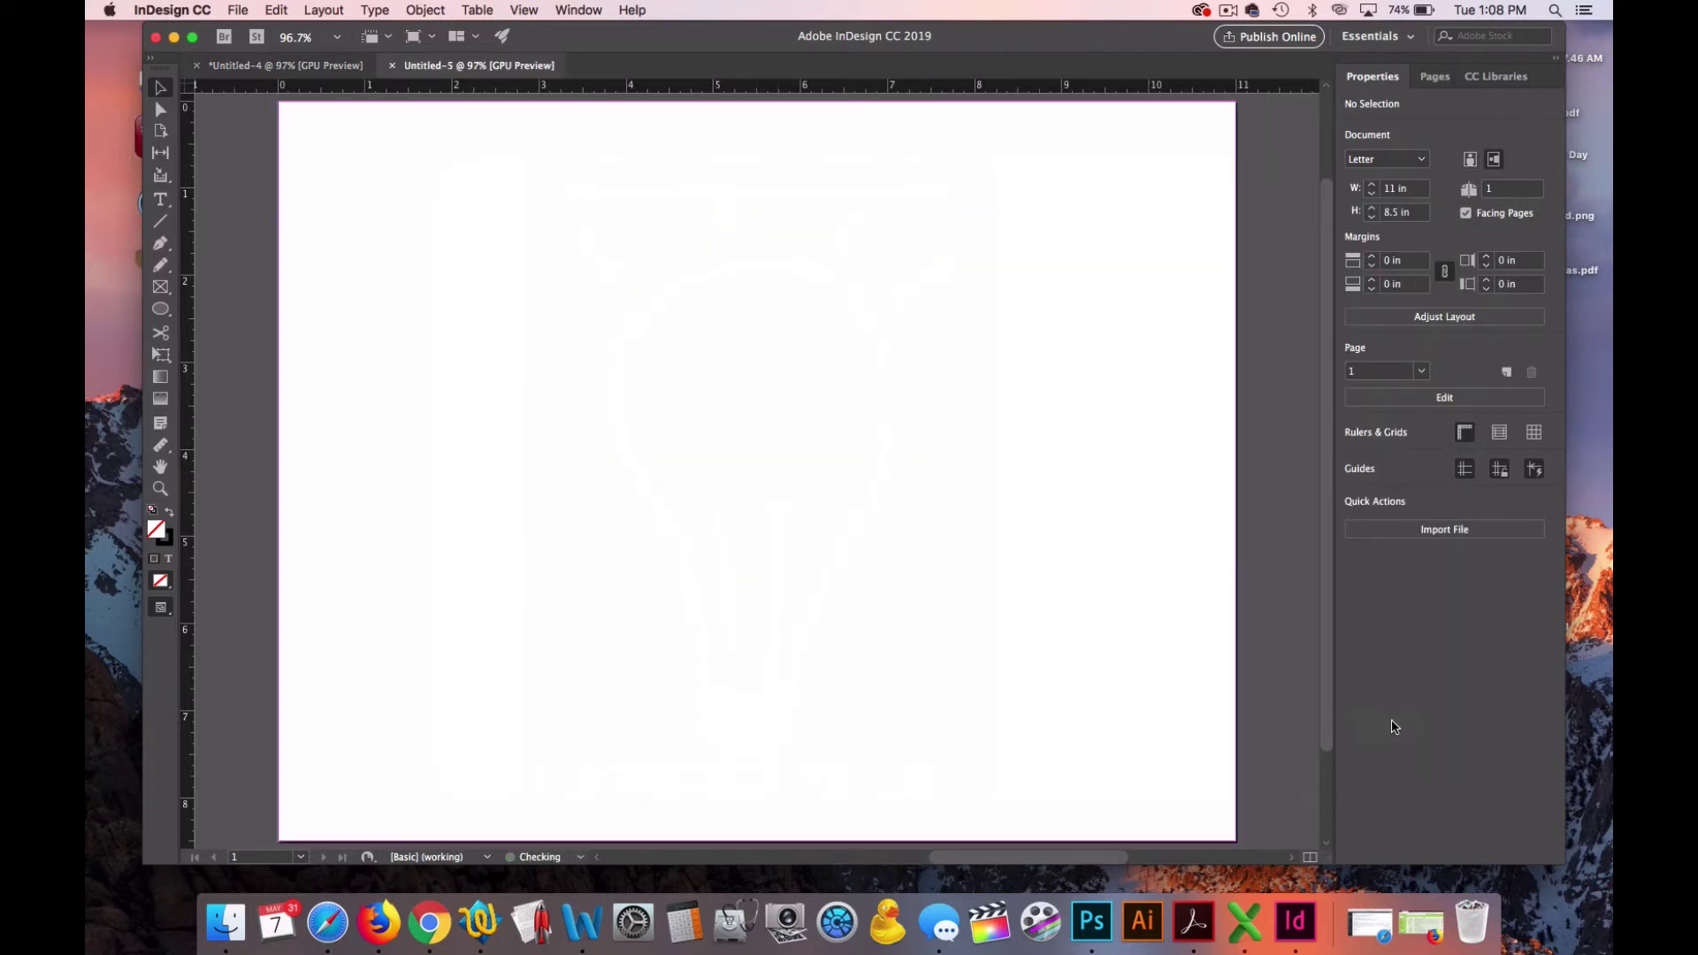
- Place Mr Smiths Ideas.pdf onto the new sheet
{"action": "left_click", "coordinate": [238, 10]}
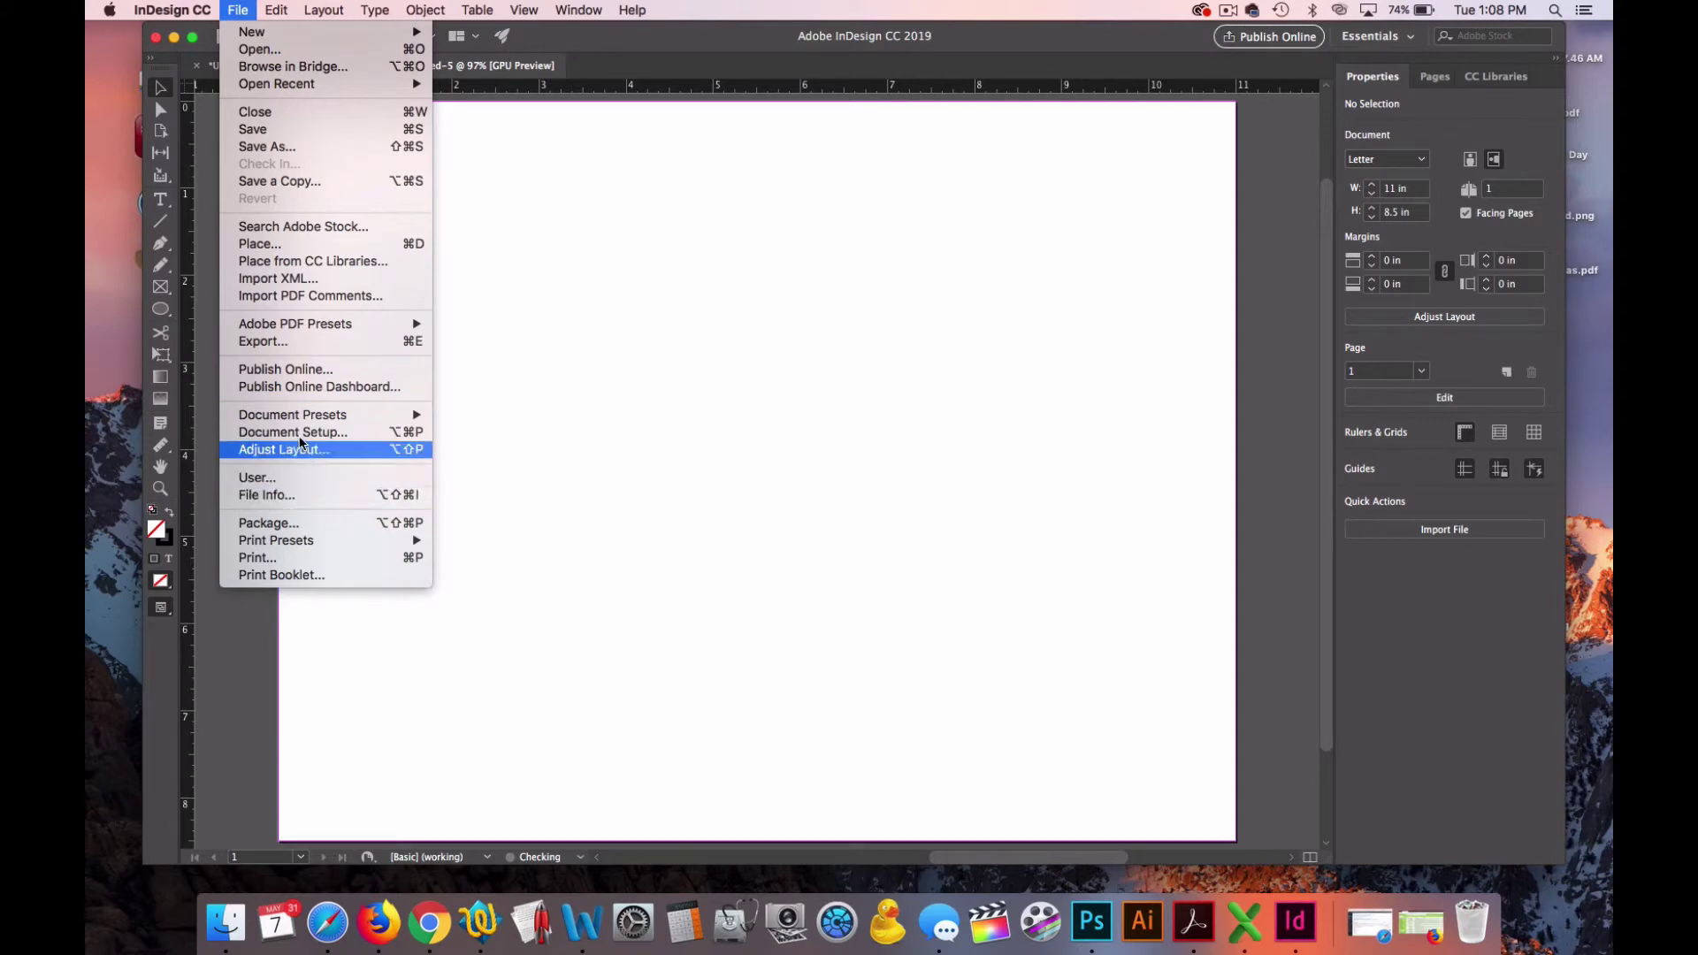
{"action": "left_click", "coordinate": [292, 244]}
{"action": "left_click", "coordinate": [775, 413]}
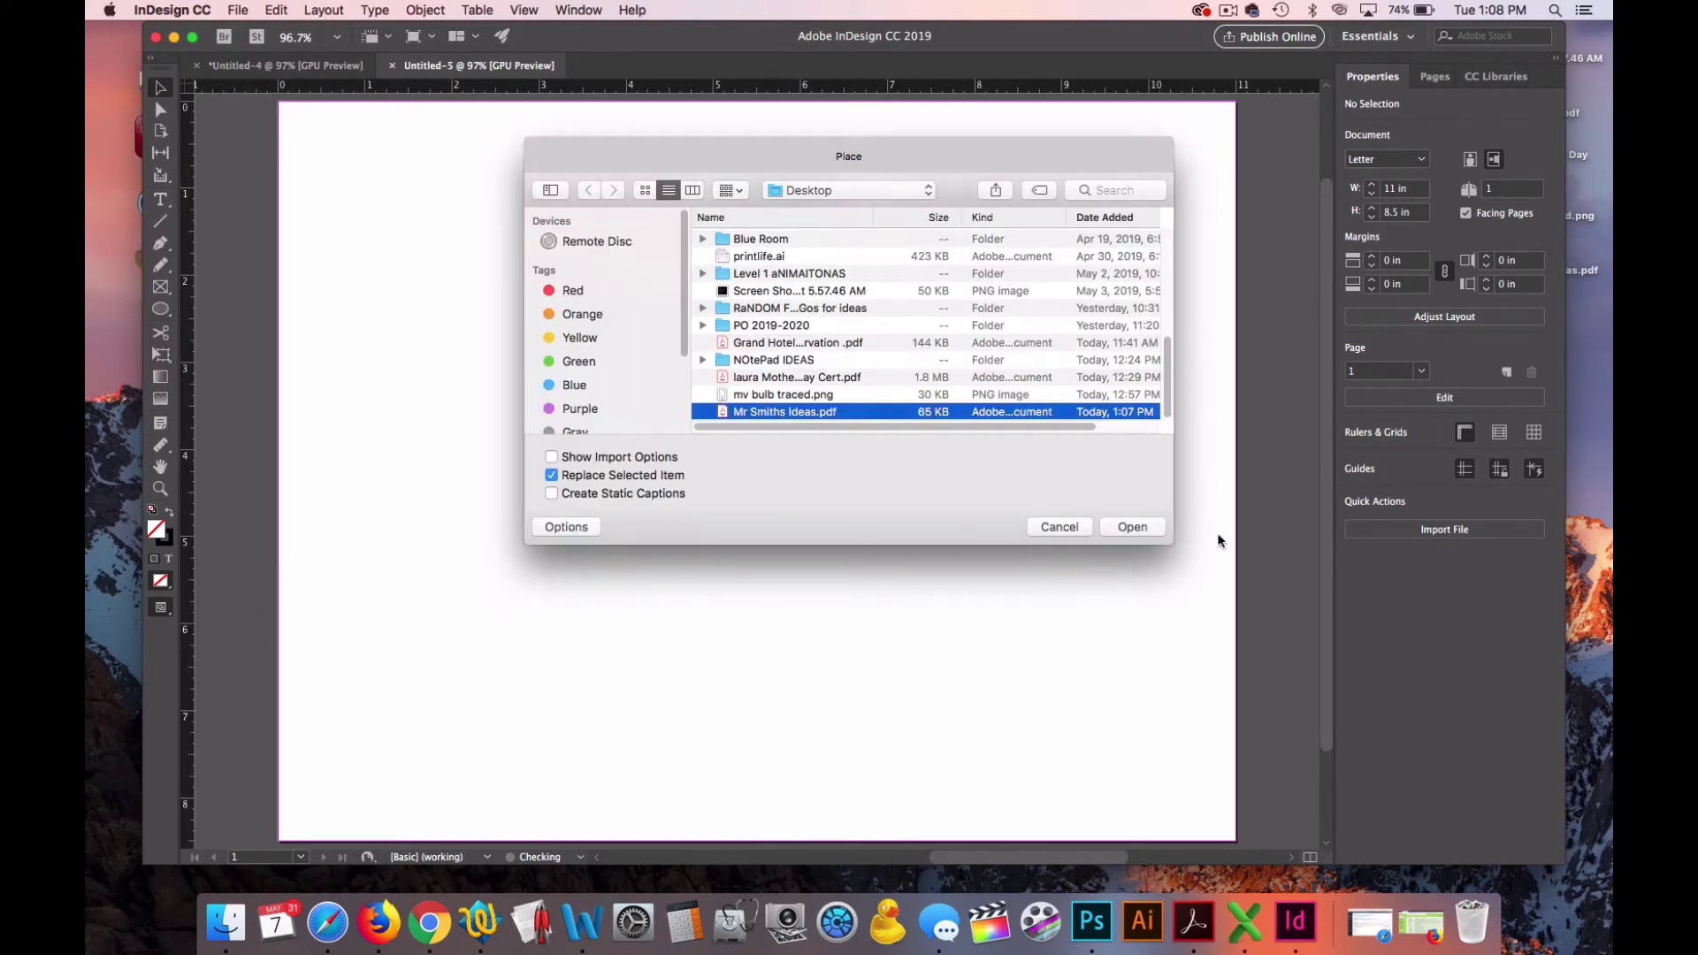
{"action": "left_click", "coordinate": [1131, 527]}
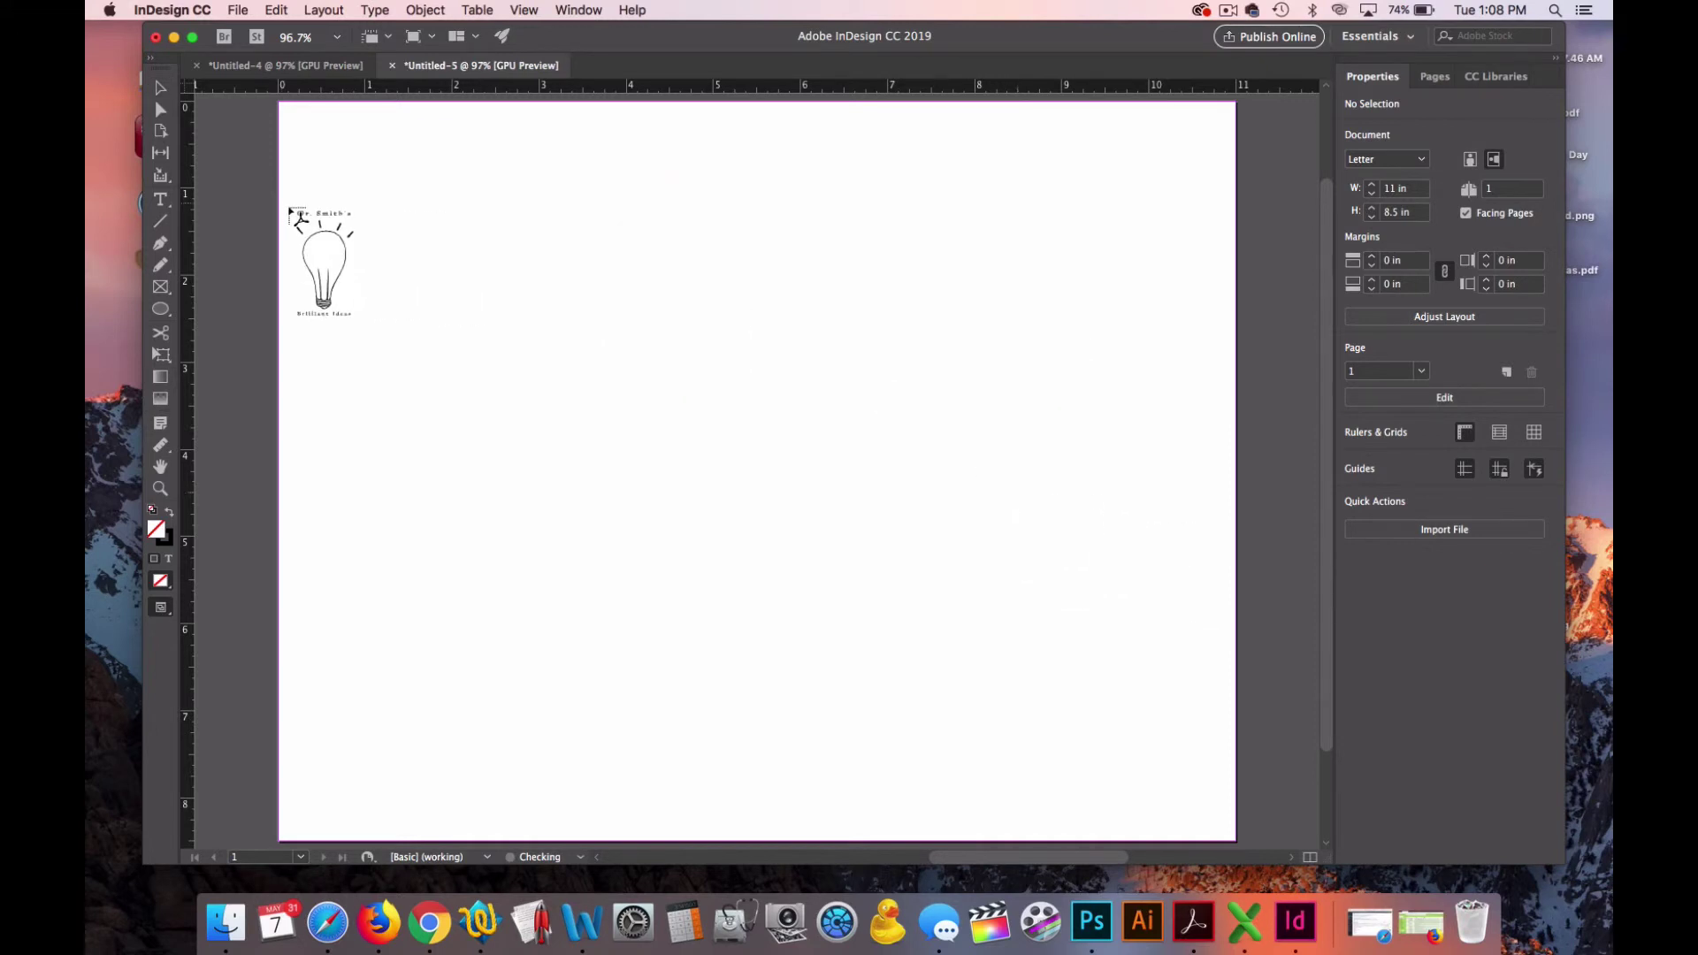
{"action": "left_click", "coordinate": [402, 215]}
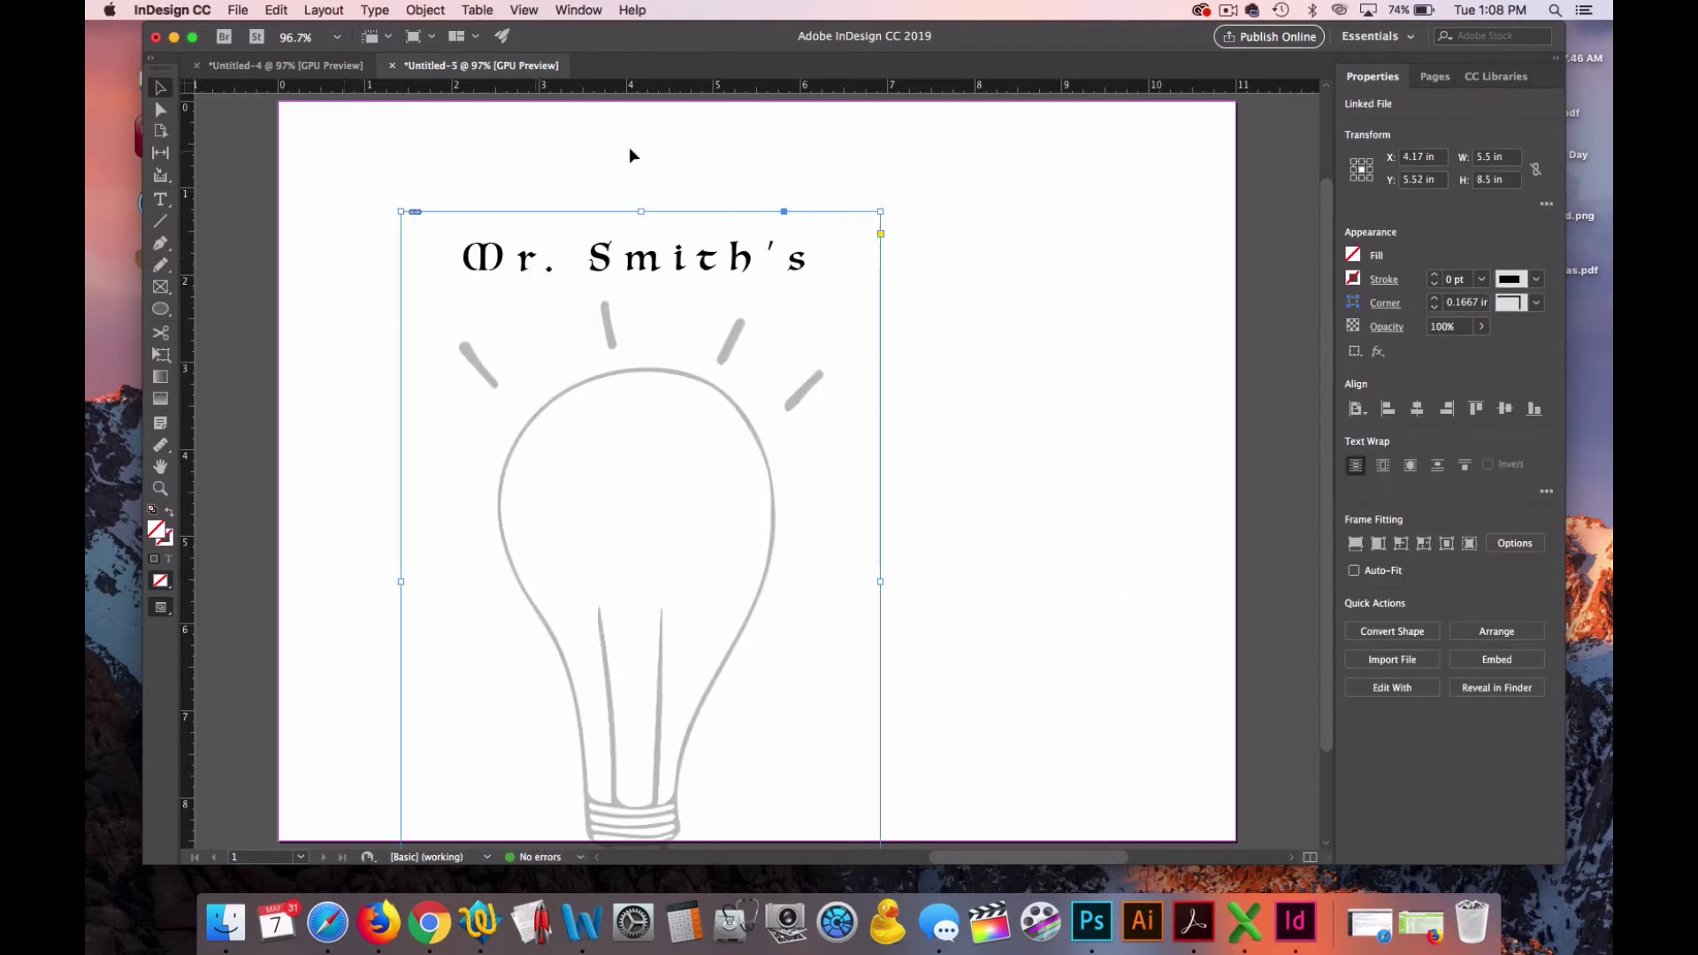
- Align the lightbulb page to the sheet's left edge, then duplicate it and align the copy right
{"action": "left_click", "coordinate": [1415, 411]}
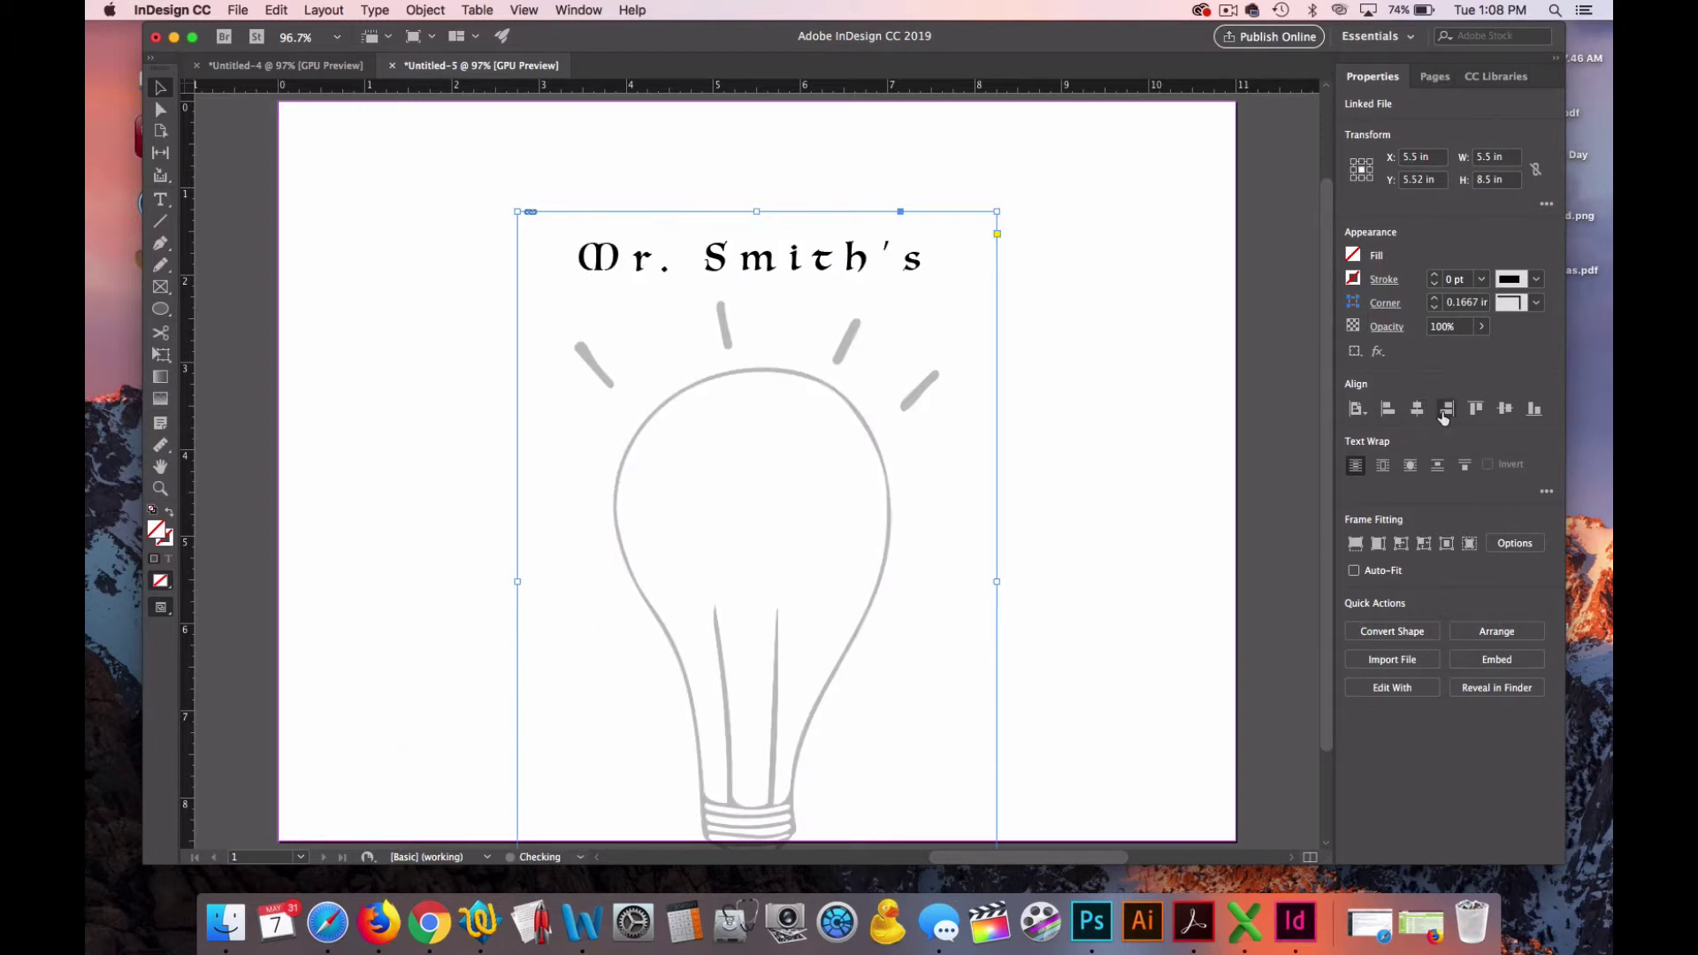
{"action": "left_click", "coordinate": [1502, 411]}
{"action": "left_click", "coordinate": [1388, 409]}
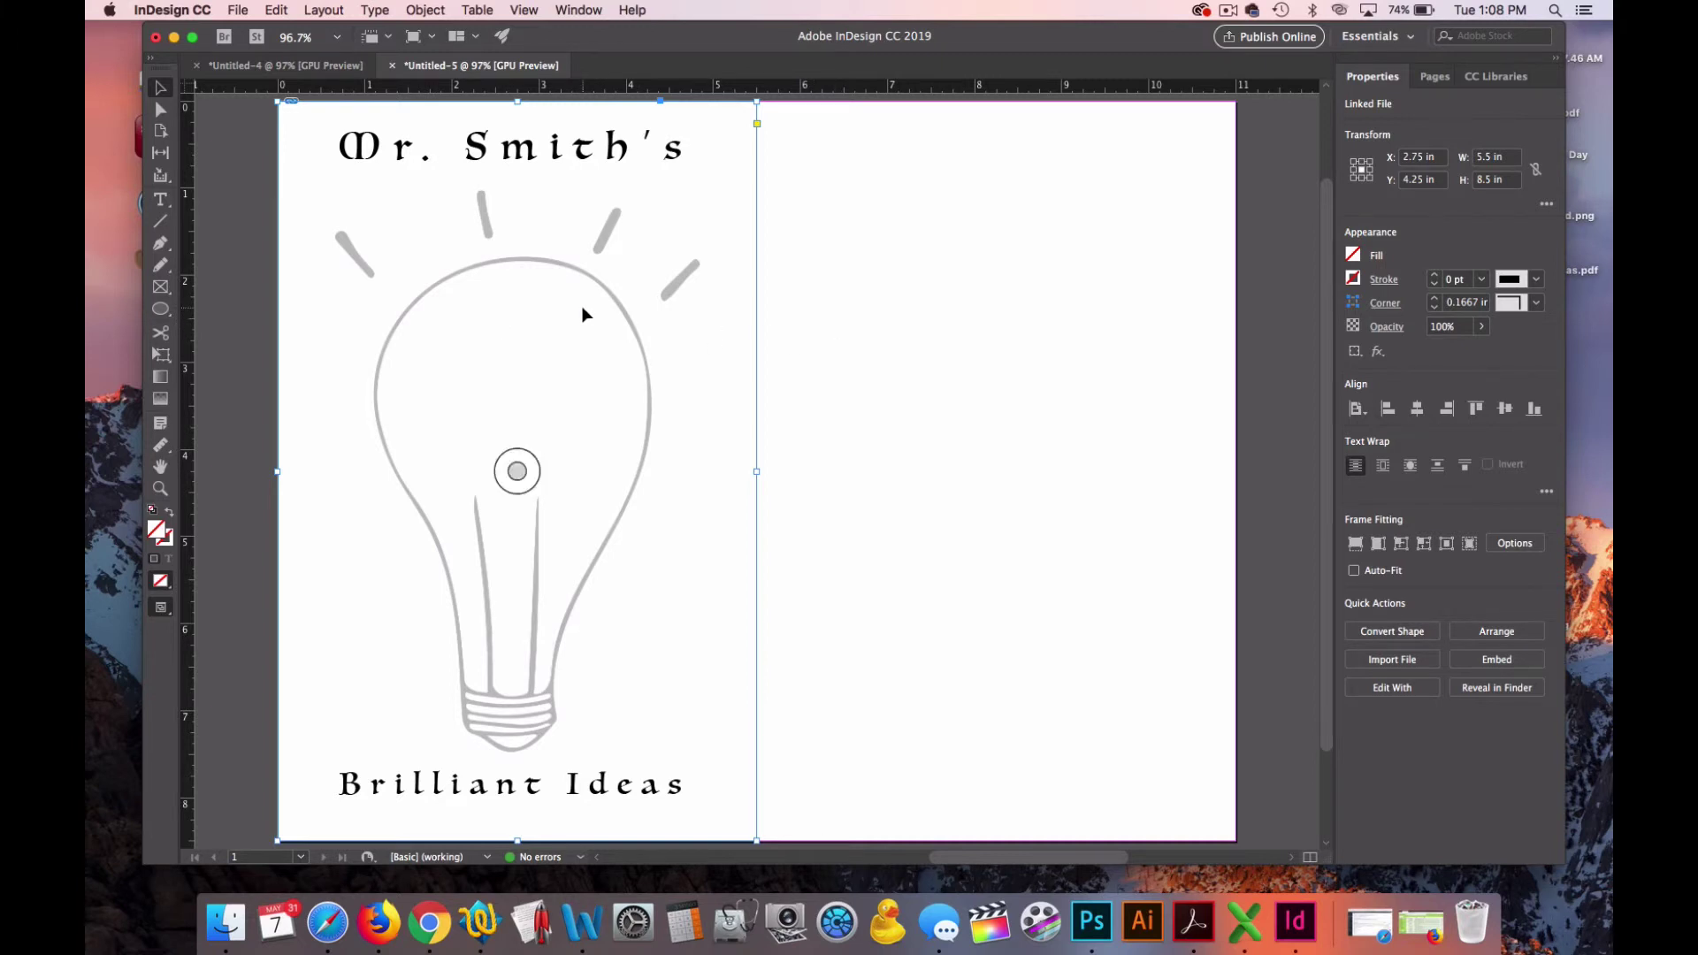
{"action": "left_click_drag", "start_coordinate": [582, 314], "coordinate": [821, 315], "text": "alt"}
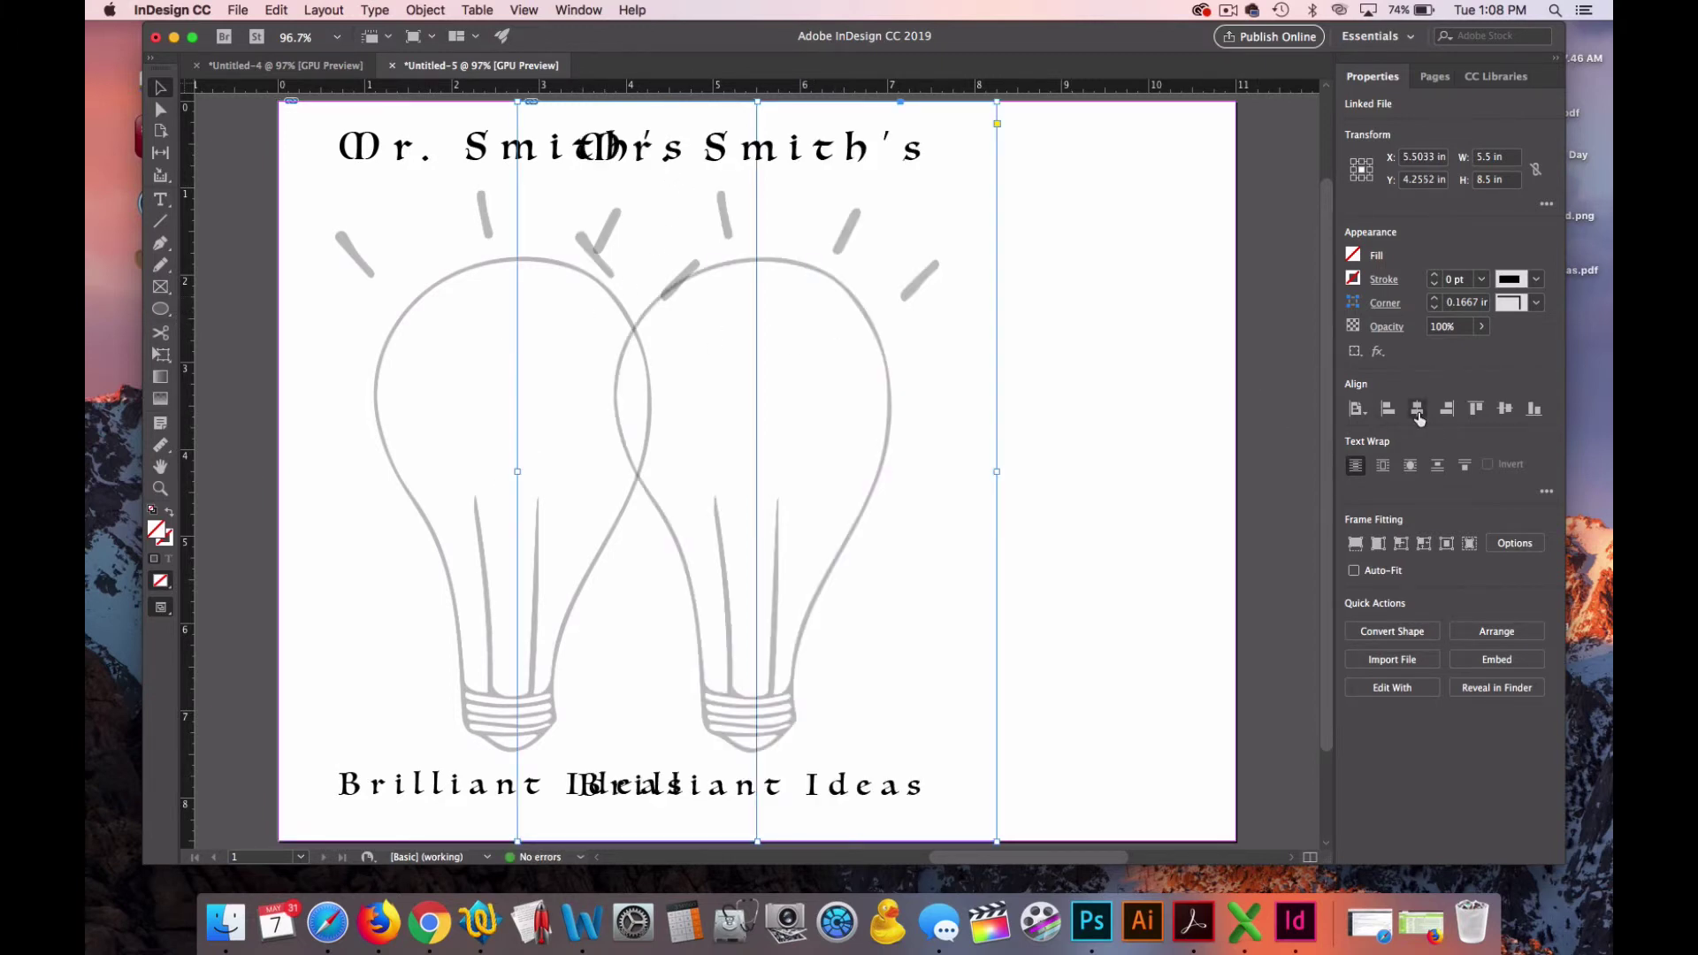
{"action": "left_click", "coordinate": [1445, 410]}
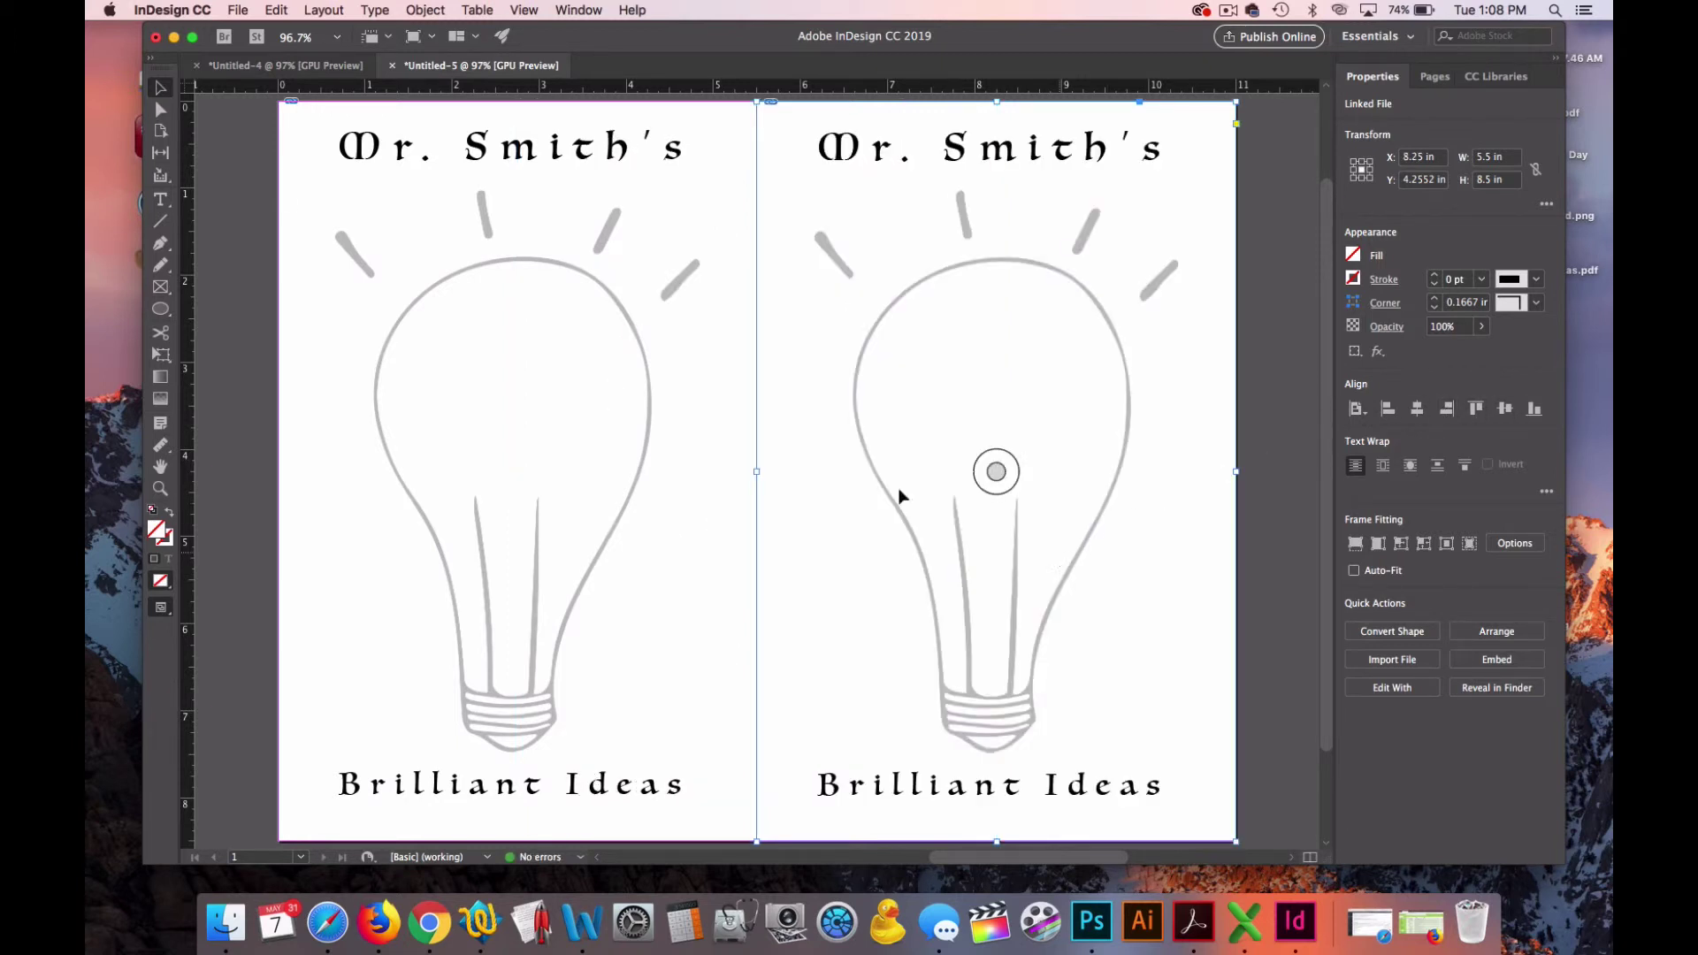
{"action": "left_click", "coordinate": [241, 9]}
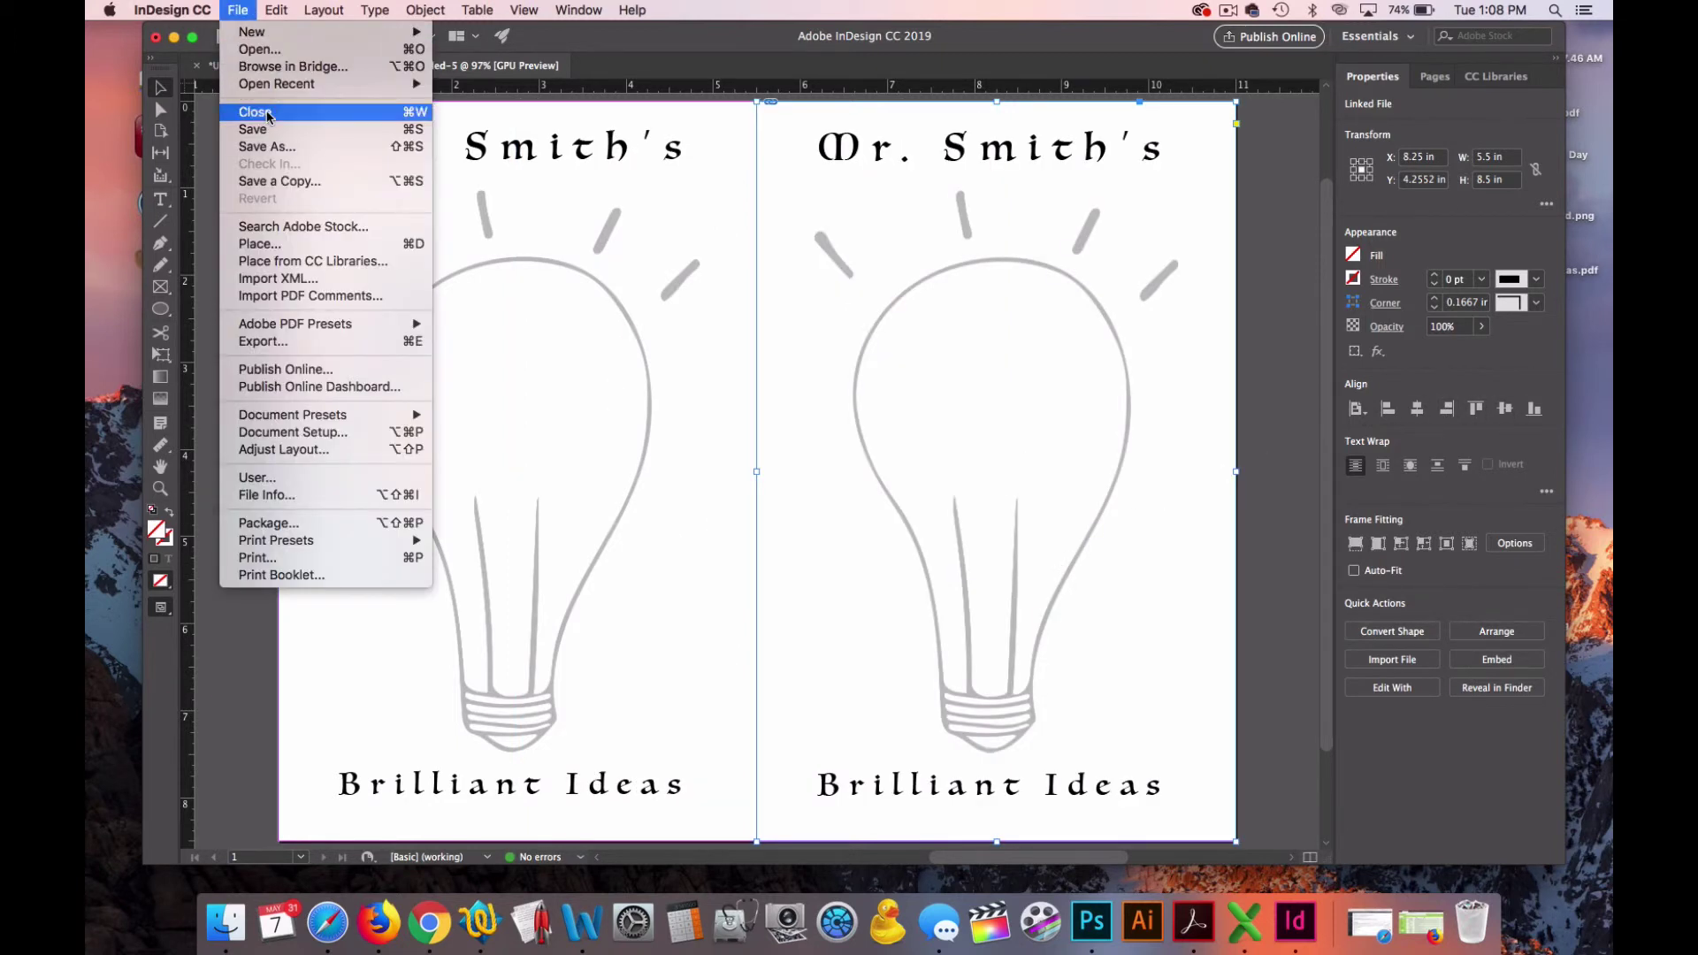
{"action": "left_click", "coordinate": [285, 148]}
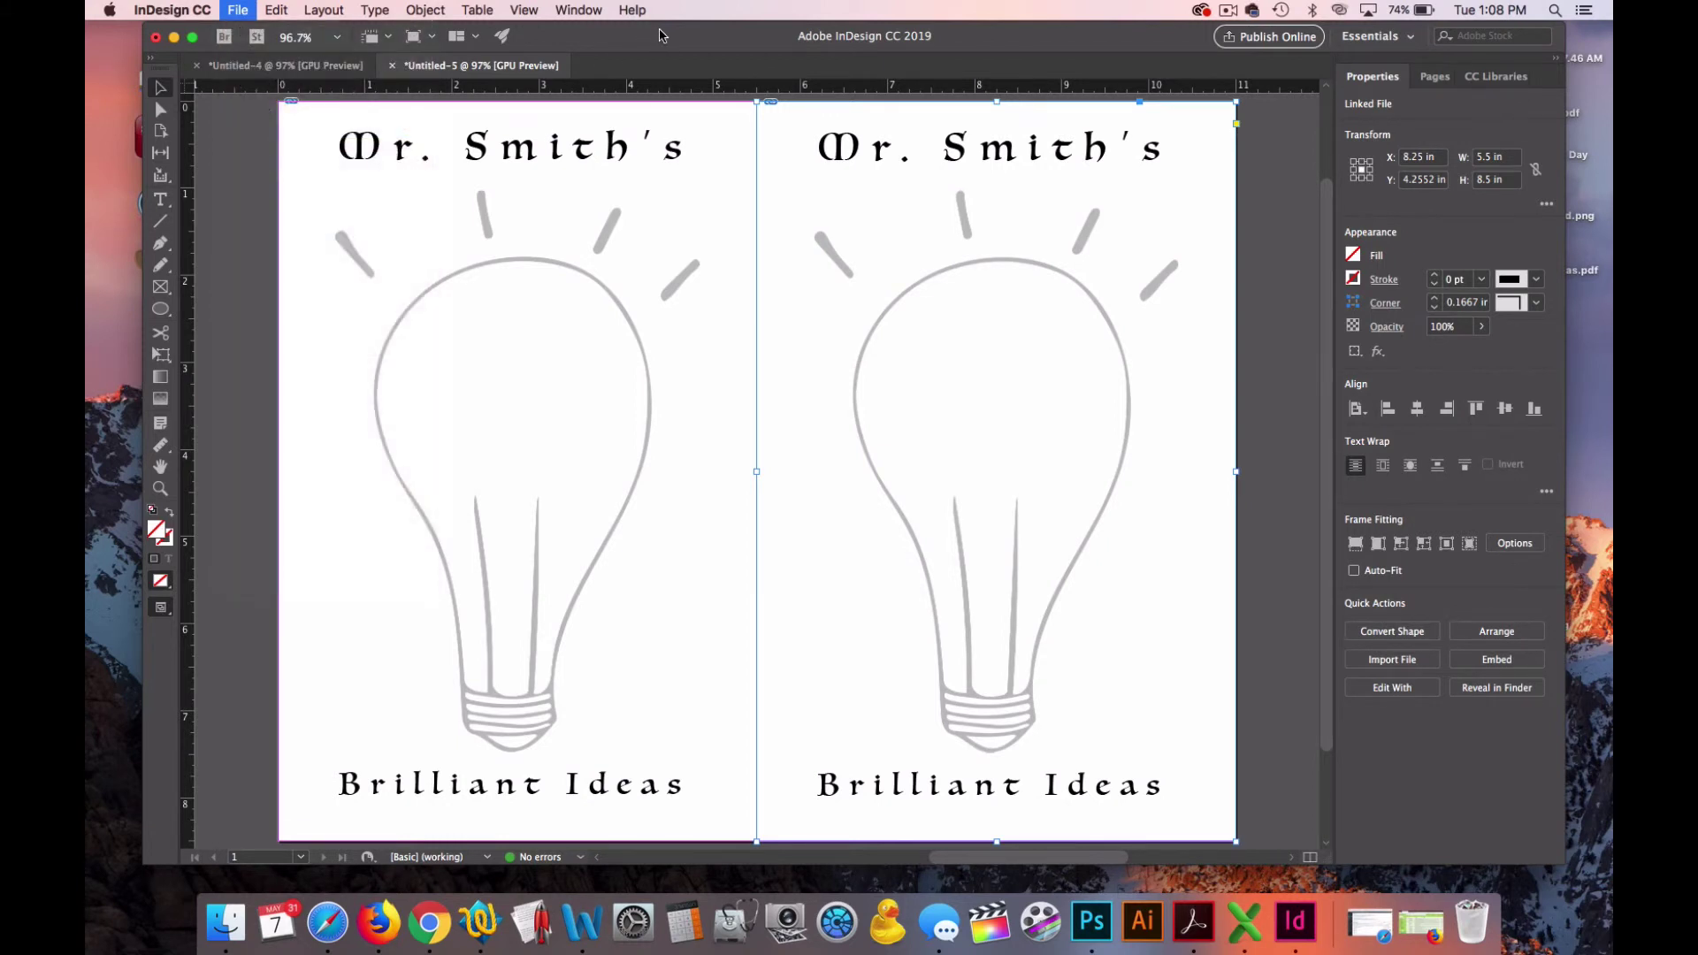
{"action": "left_click", "coordinate": [1122, 429]}
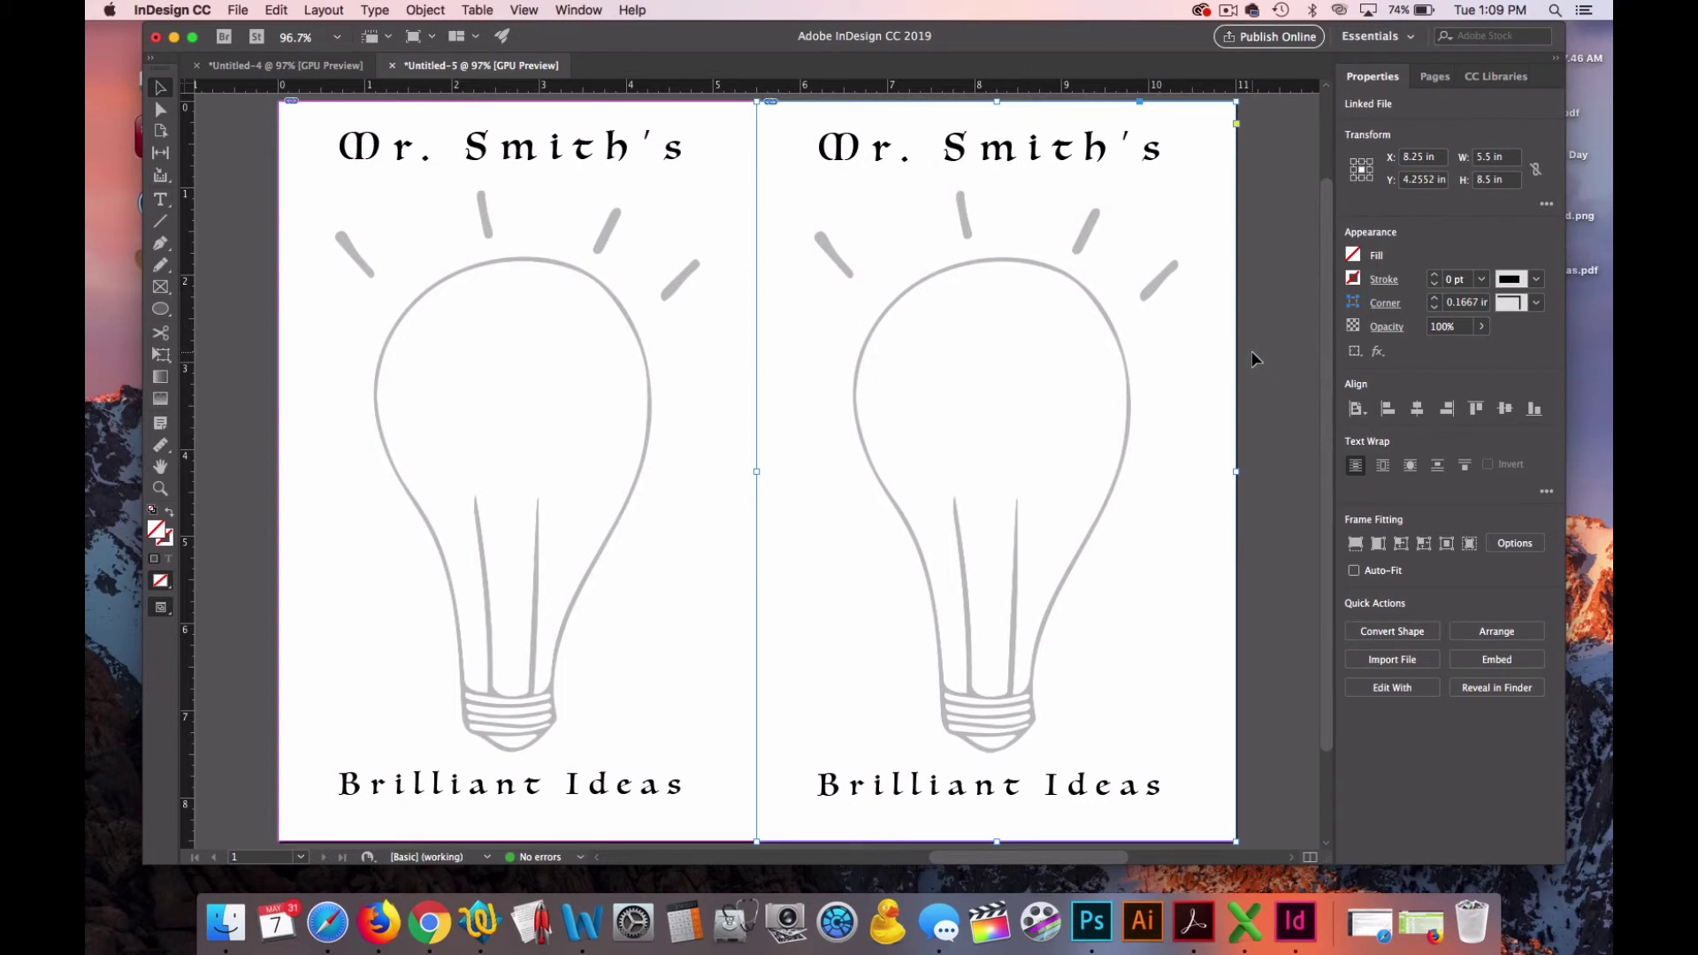
- Export the two-up sheet as 'Smith Notespad to Print' PDF with High Quality Print settings
{"action": "left_click", "coordinate": [217, 11]}
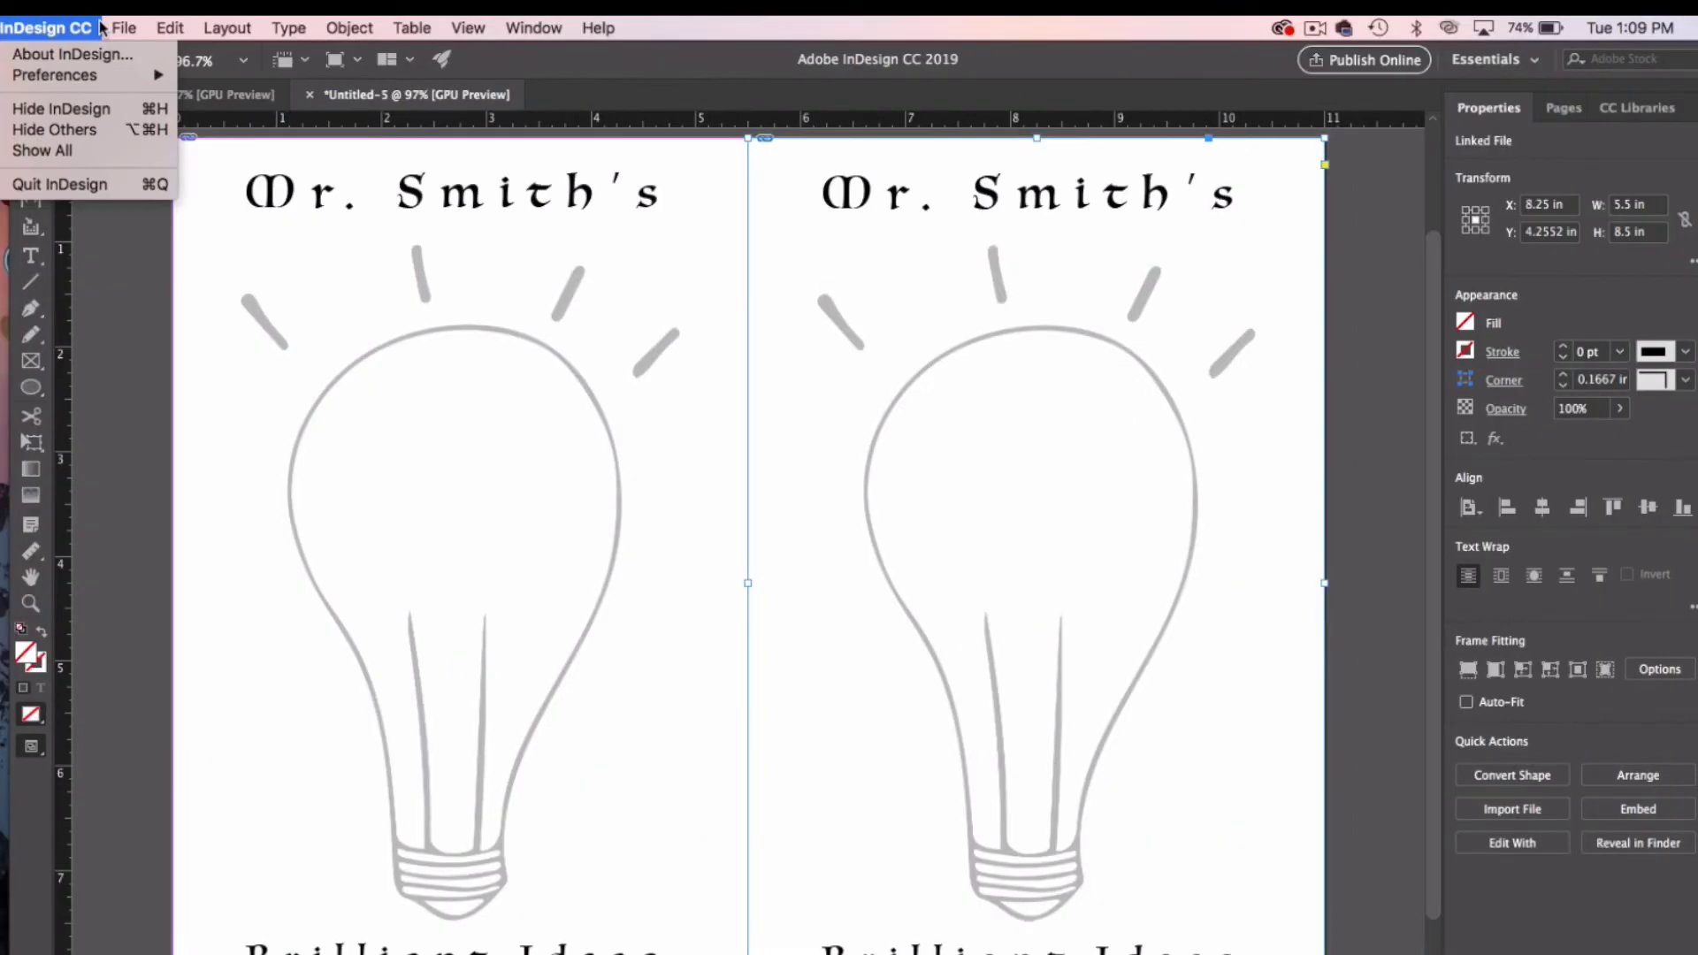
{"action": "mouse_move", "coordinate": [115, 29]}
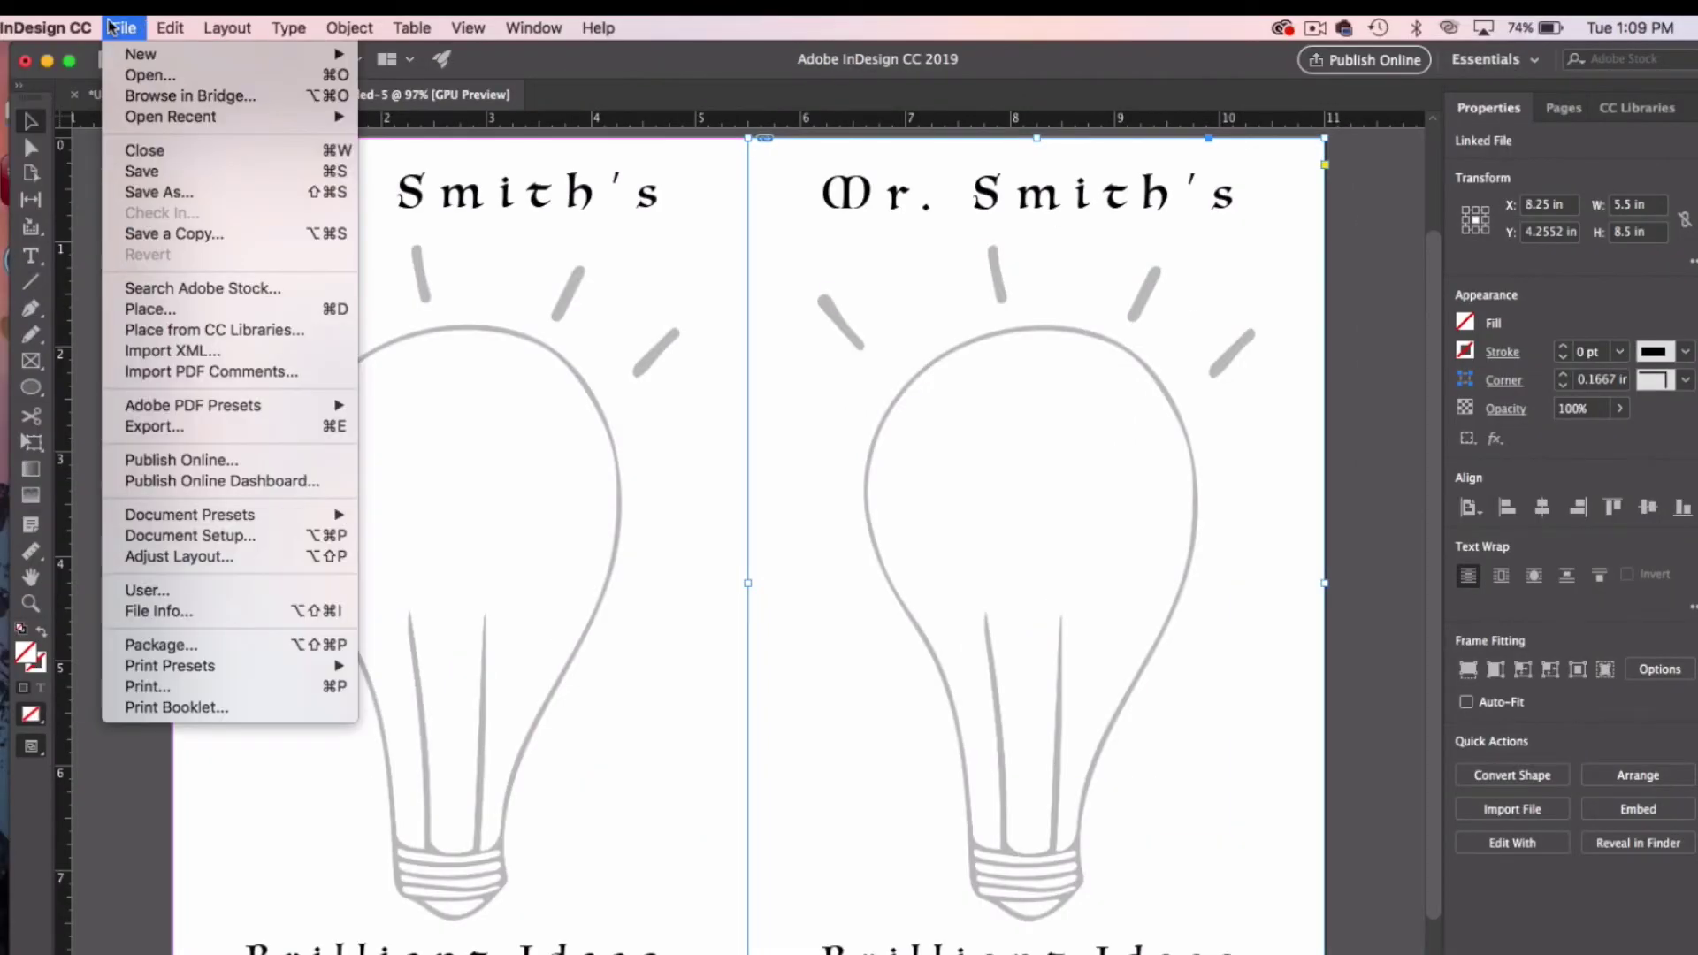
{"action": "left_click", "coordinate": [216, 425]}
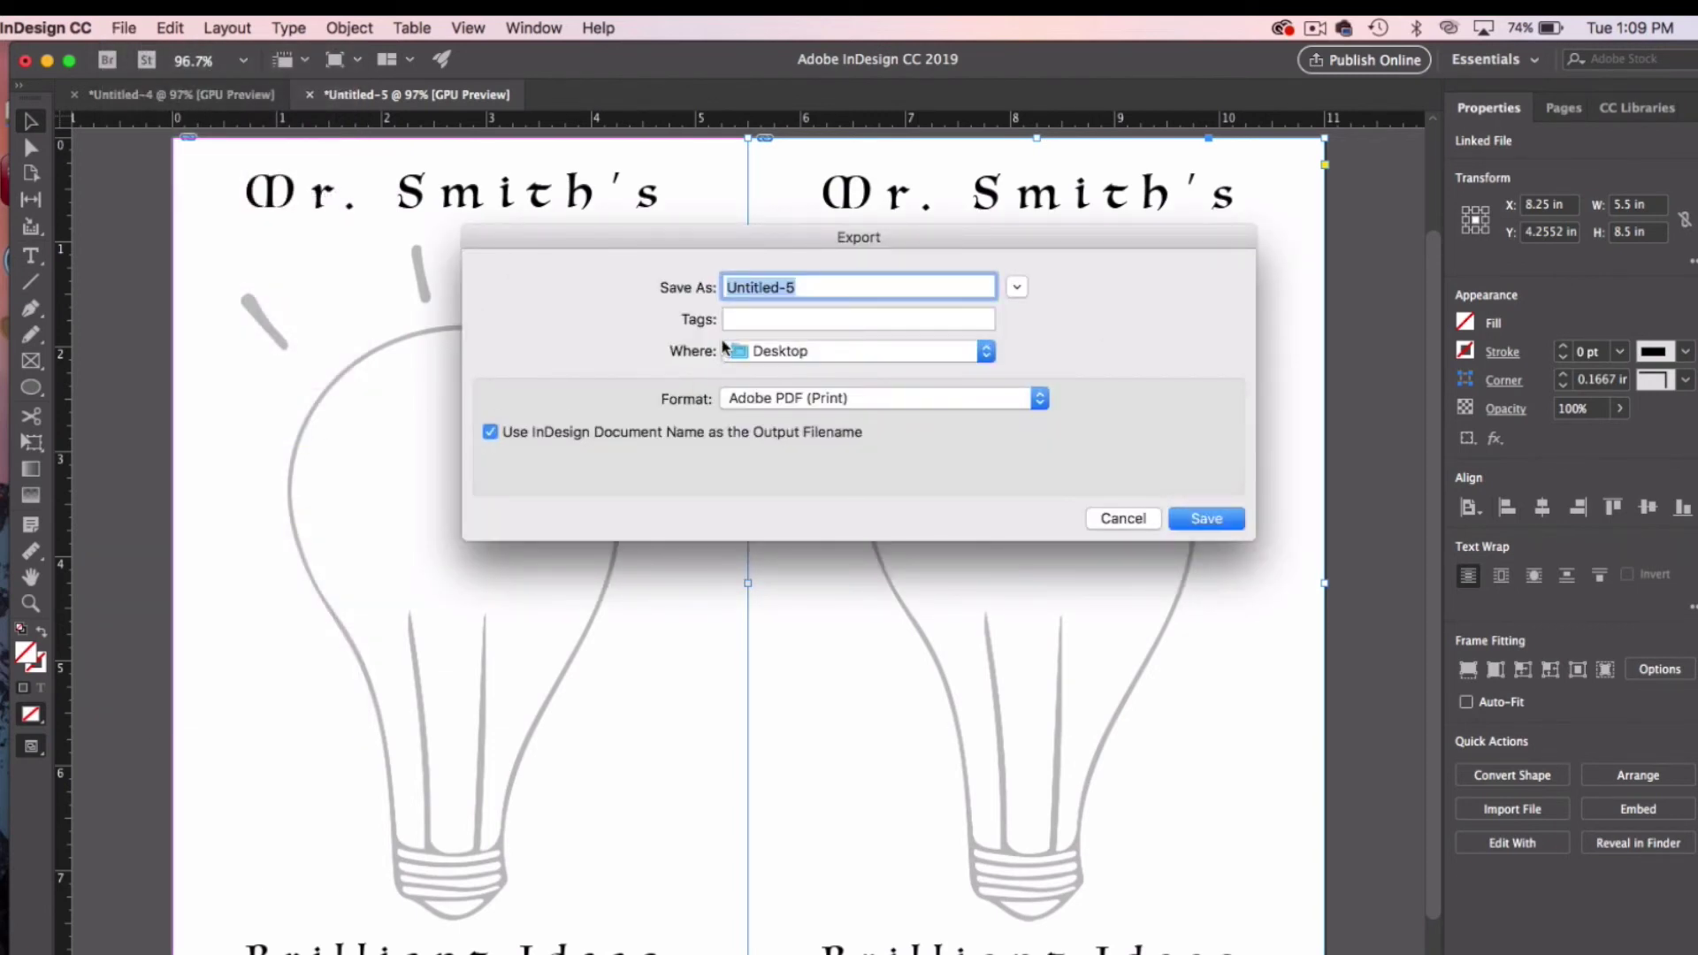
{"action": "type", "text": "Note"}
{"action": "key", "text": "BackSpace"}
{"action": "key", "text": "BackSpace"}
{"action": "key", "text": "BackSpace"}
{"action": "key", "text": "BackSpace"}
{"action": "type", "text": "Smith Notespad to P"}
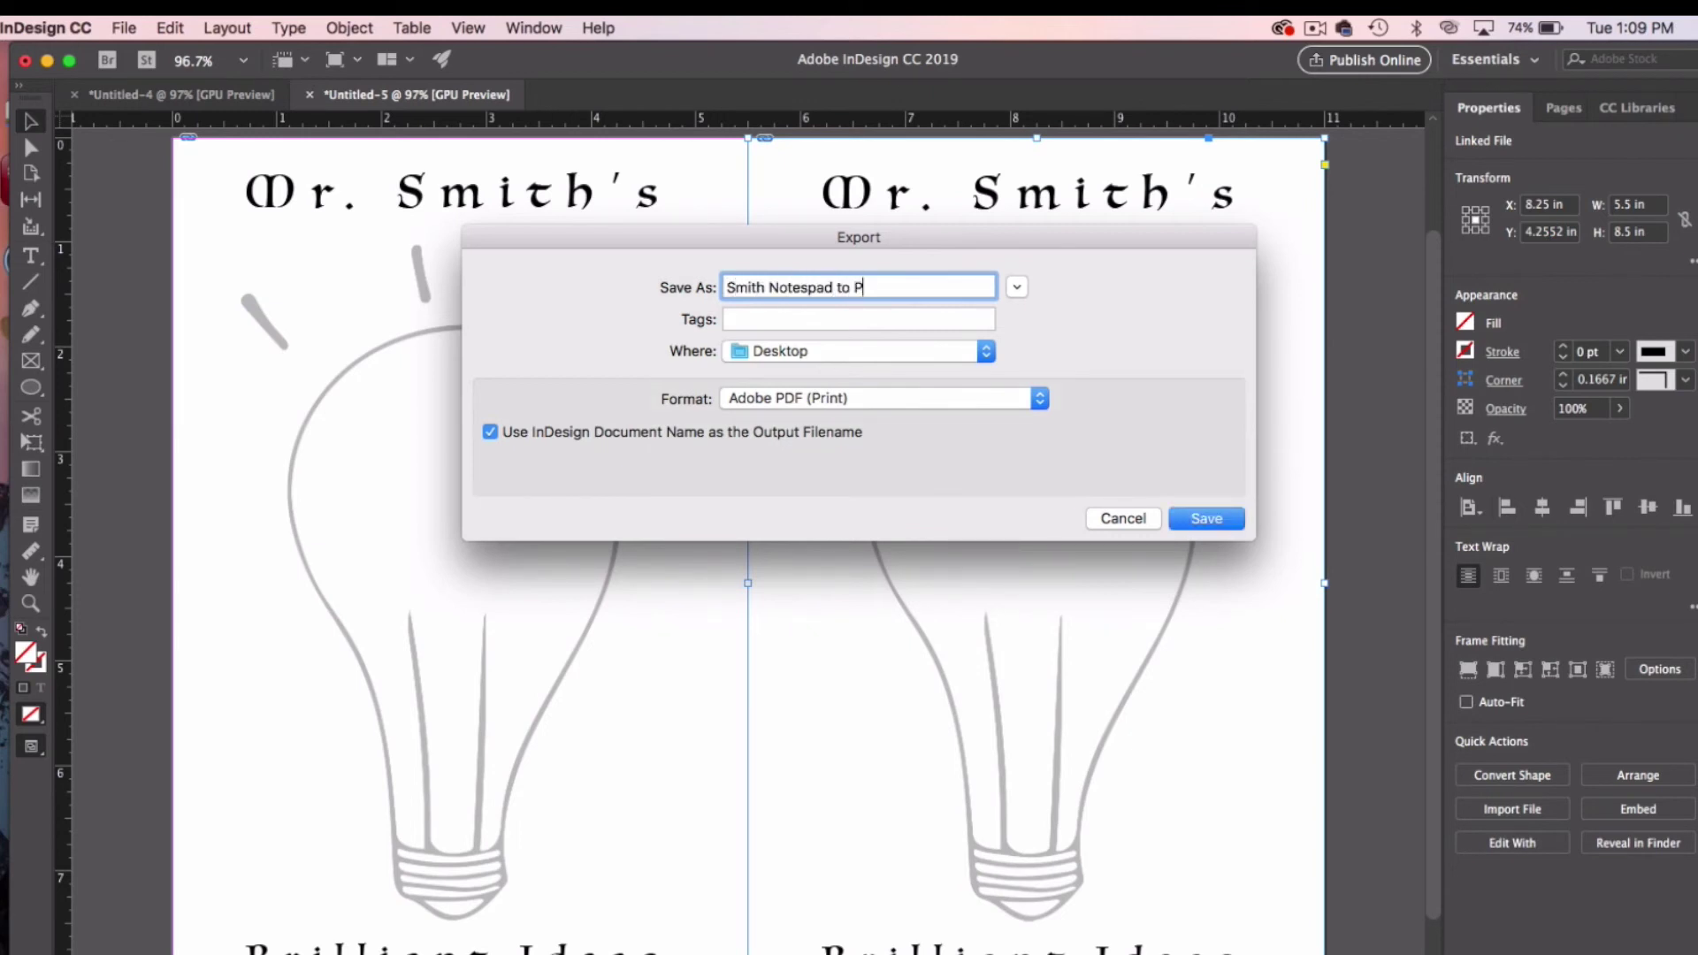
{"action": "type", "text": "rint"}
{"action": "left_click", "coordinate": [1218, 522]}
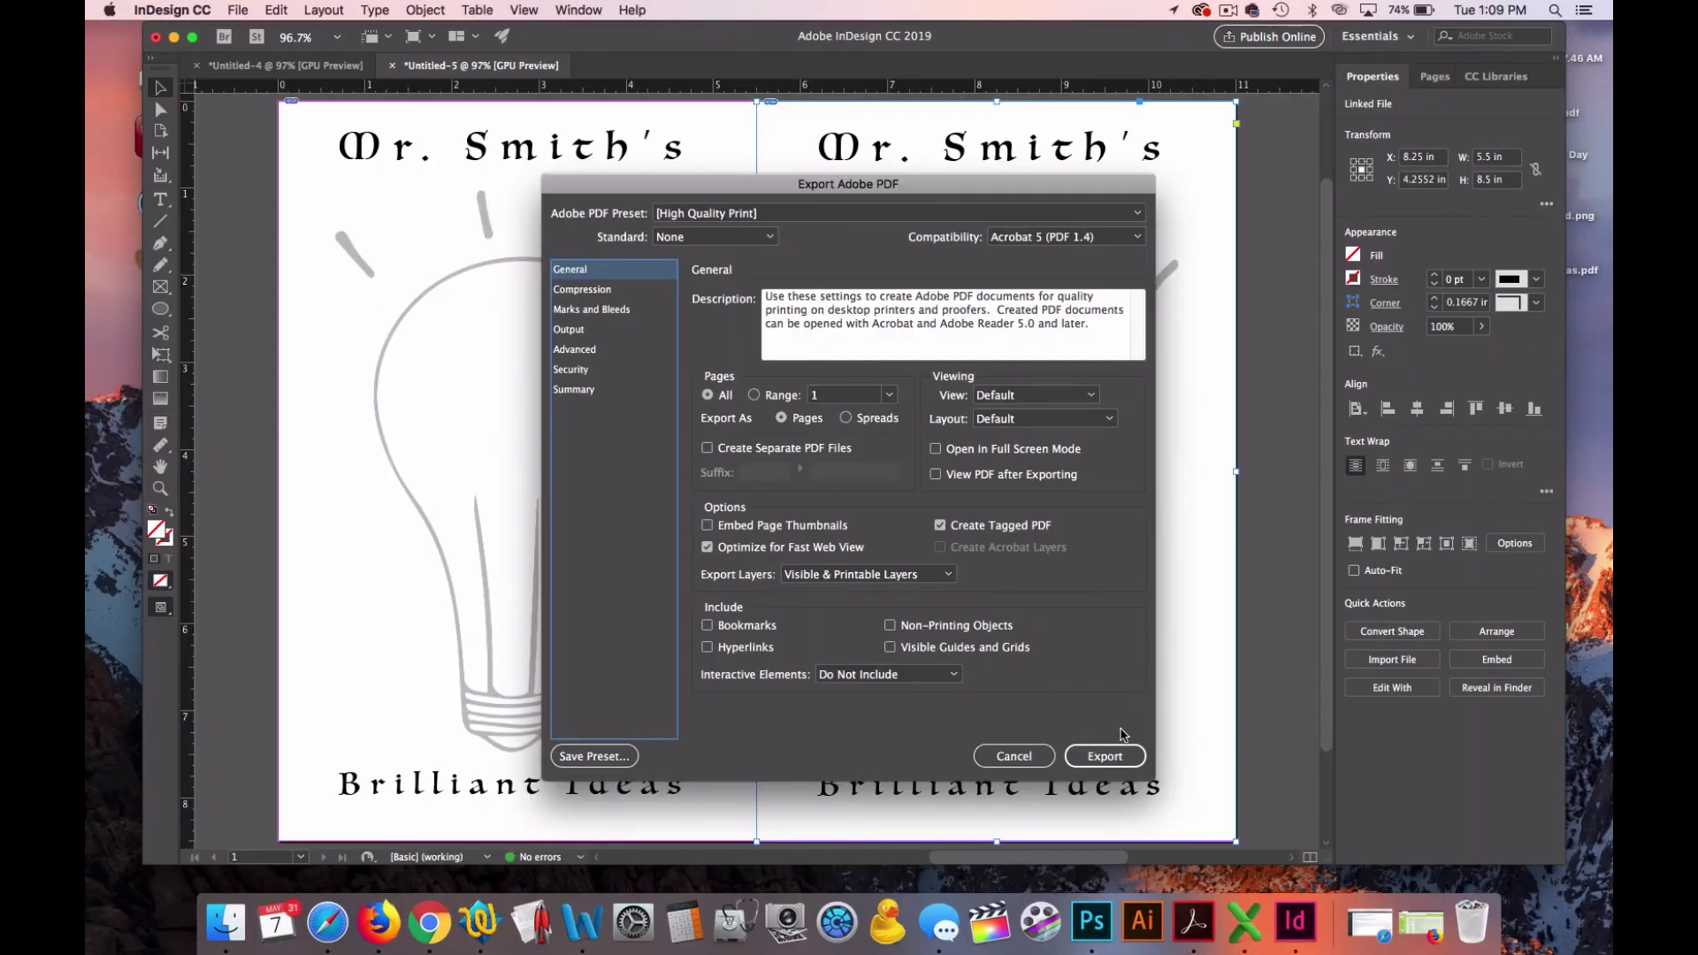
{"action": "left_click", "coordinate": [1119, 757]}
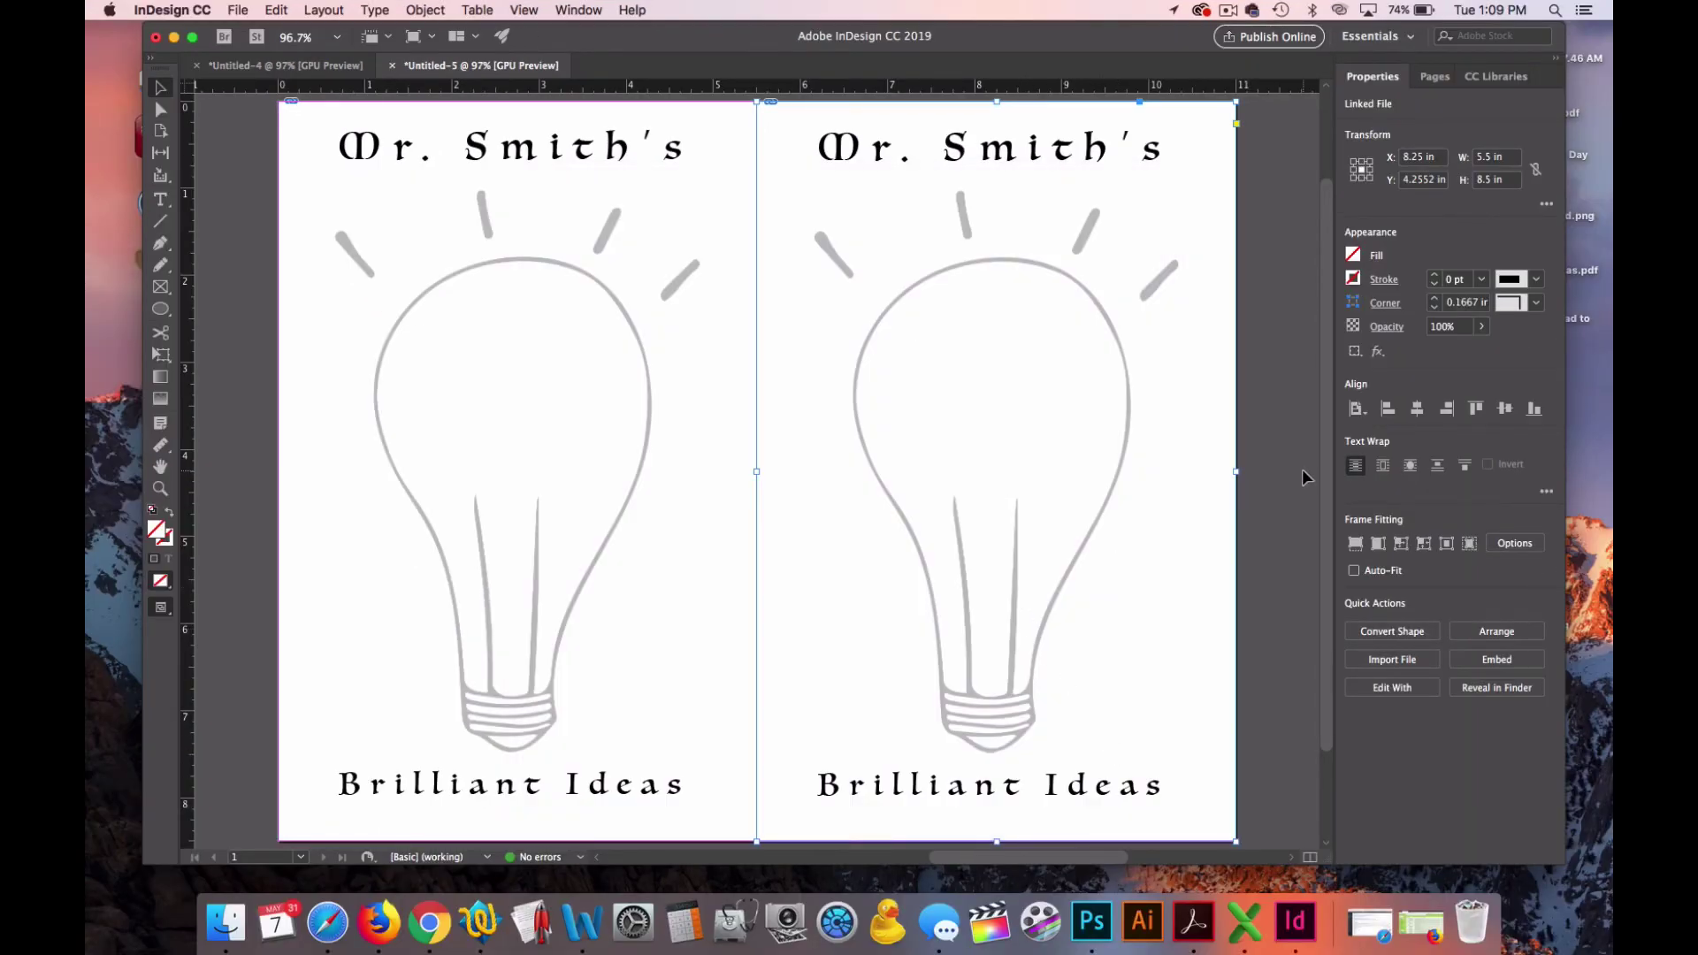